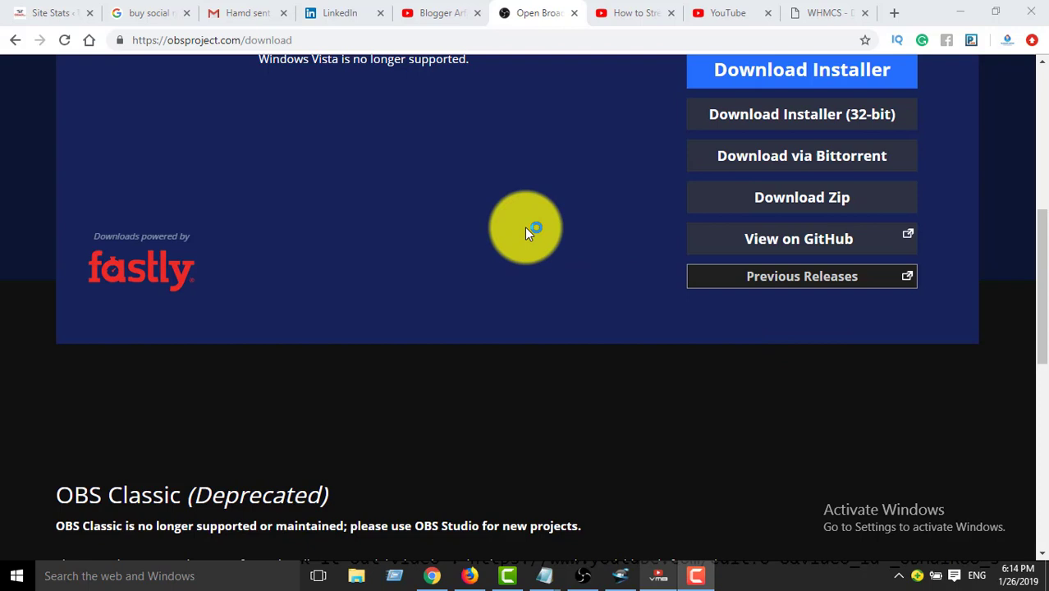
Step: Review the Windows installer and zip download options for OBS Studio on the download page
scroll(599, 286, "up", 6)
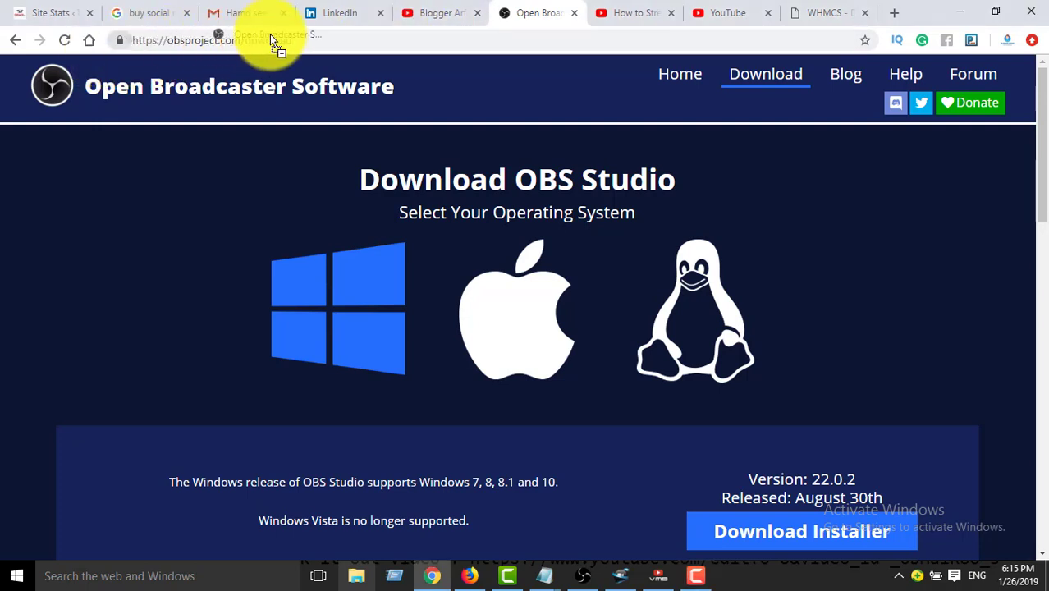
key("F5")
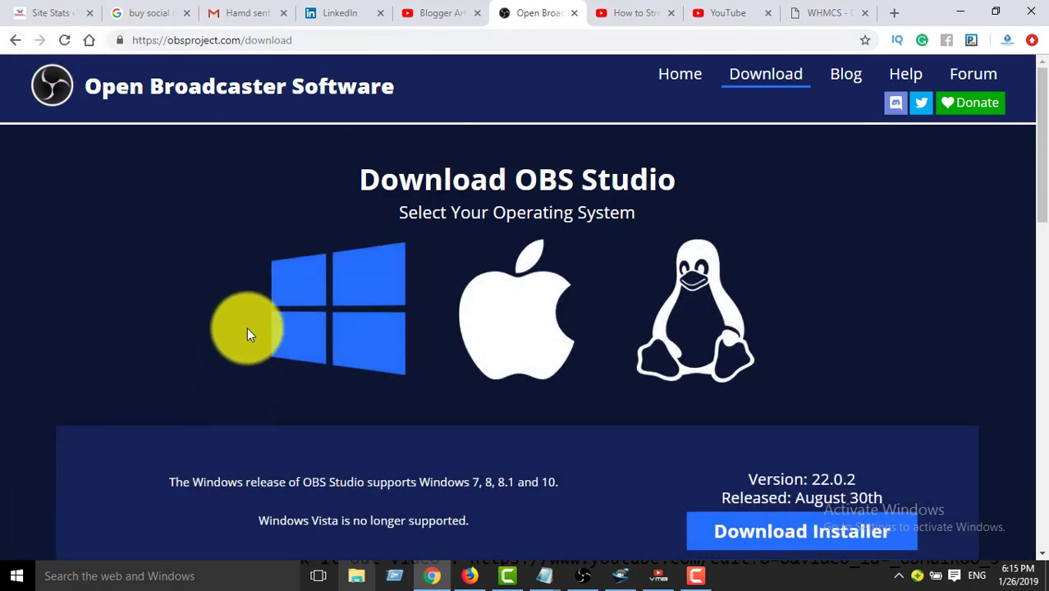
scroll(673, 320, "down", 3)
scroll(553, 211, "down", 2)
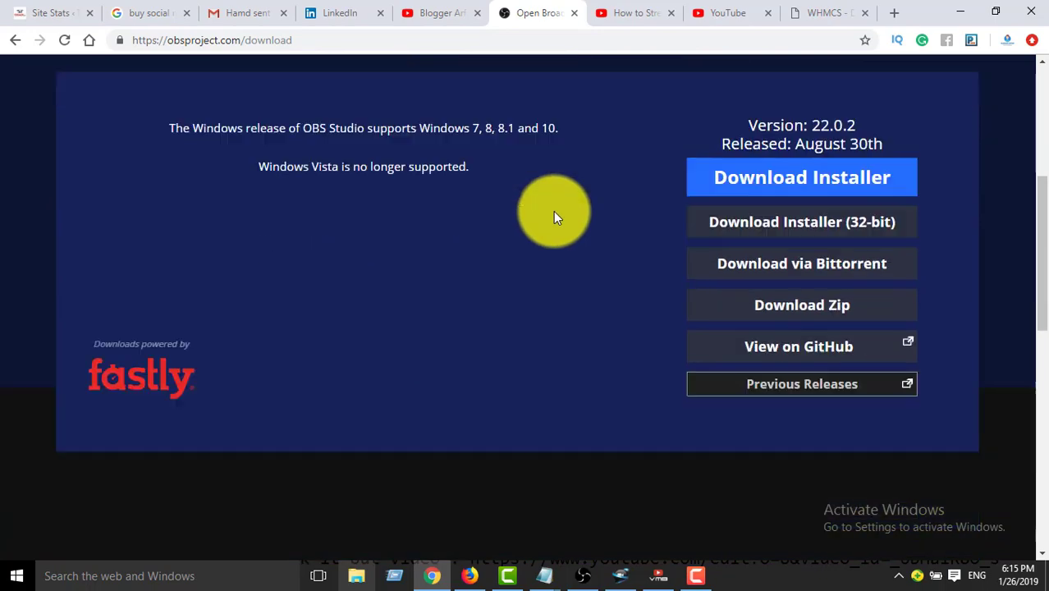
scroll(553, 211, "down", 1)
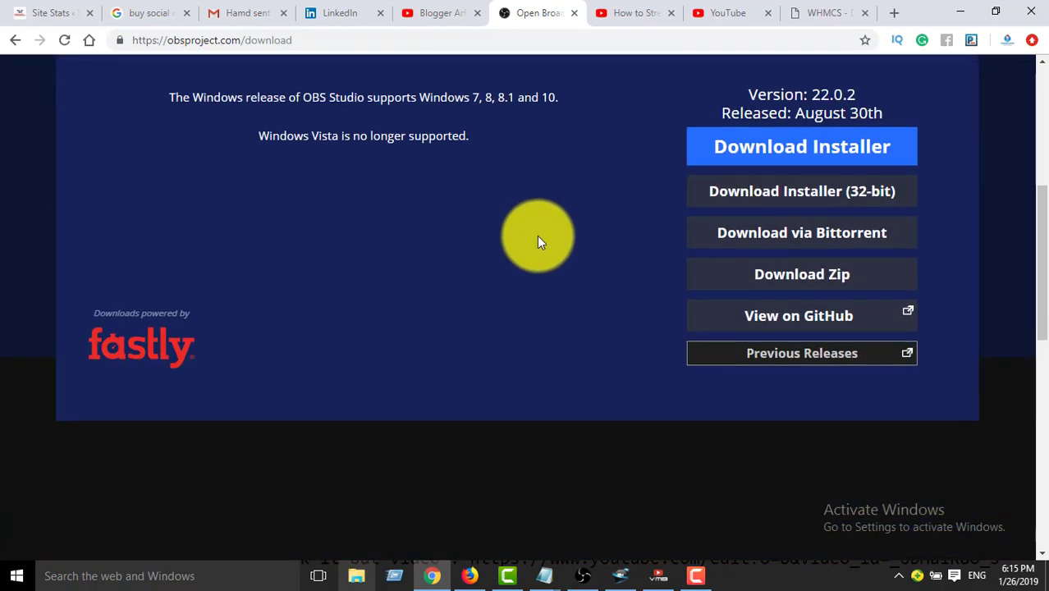
Step: Clear the open windows from the desktop and view This PC's system properties to check the system type
left_click(962, 14)
left_click(799, 17)
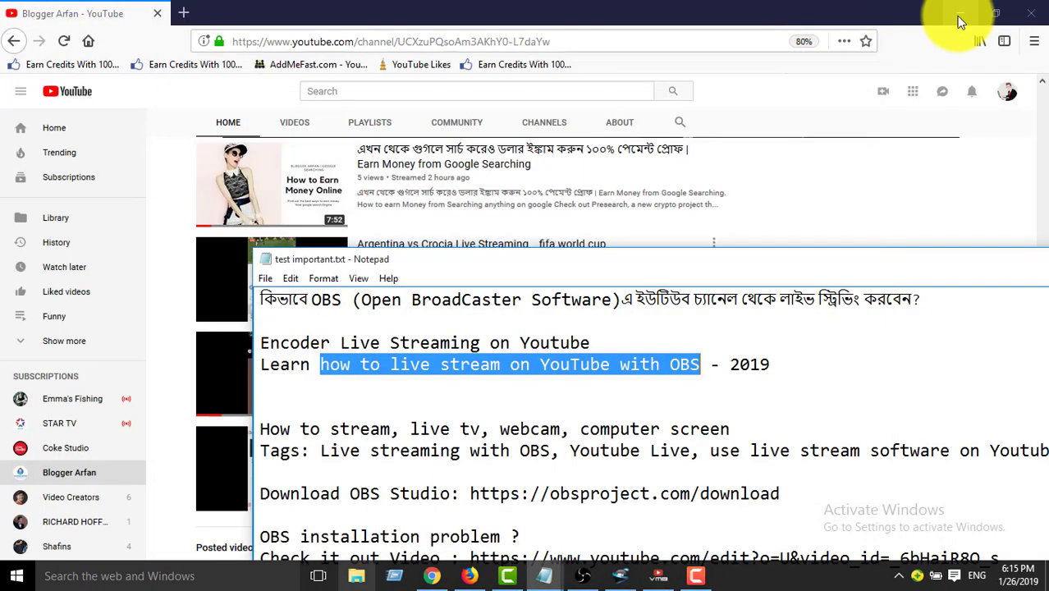
left_click(958, 16)
left_click_drag(977, 261, 763, 210)
left_click(850, 211)
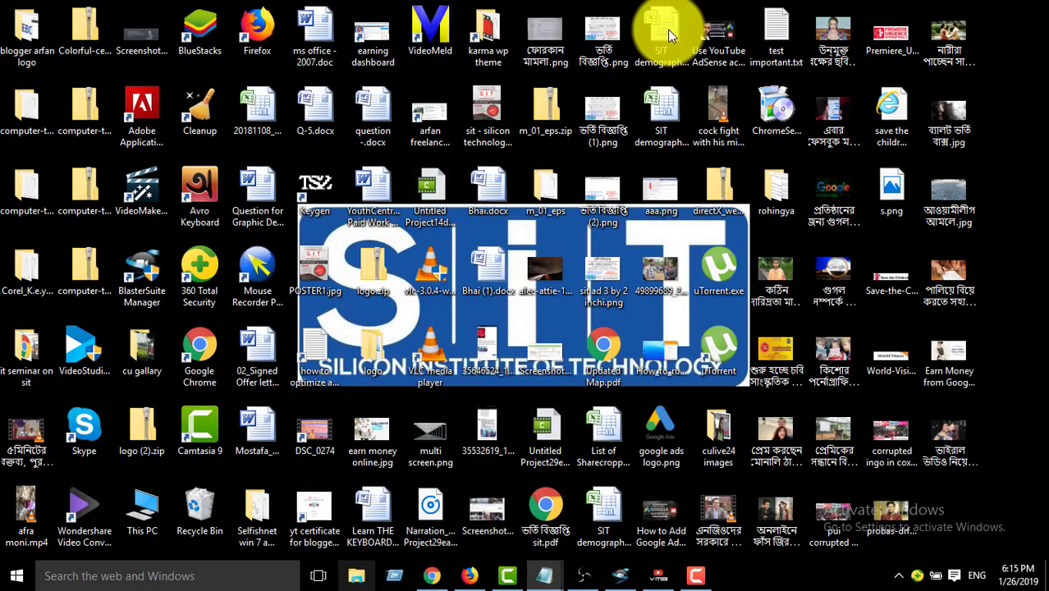
right_click(147, 507)
left_click(215, 492)
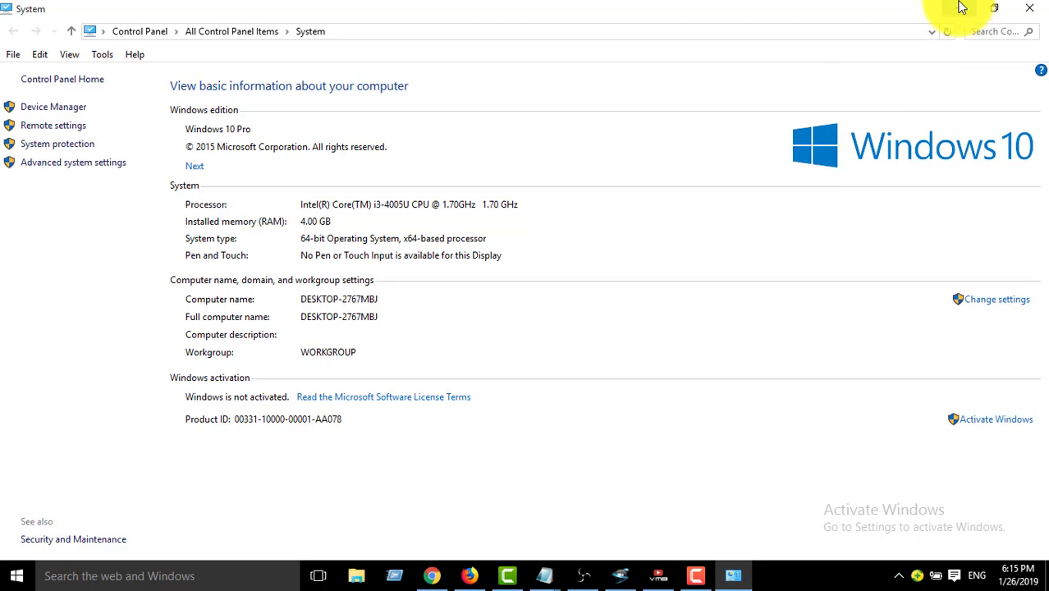
left_click(962, 7)
Step: In Chrome, start the OBS Classic 0.659b zip download and cancel saving the file
left_click(432, 576)
scroll(541, 246, "down", 3)
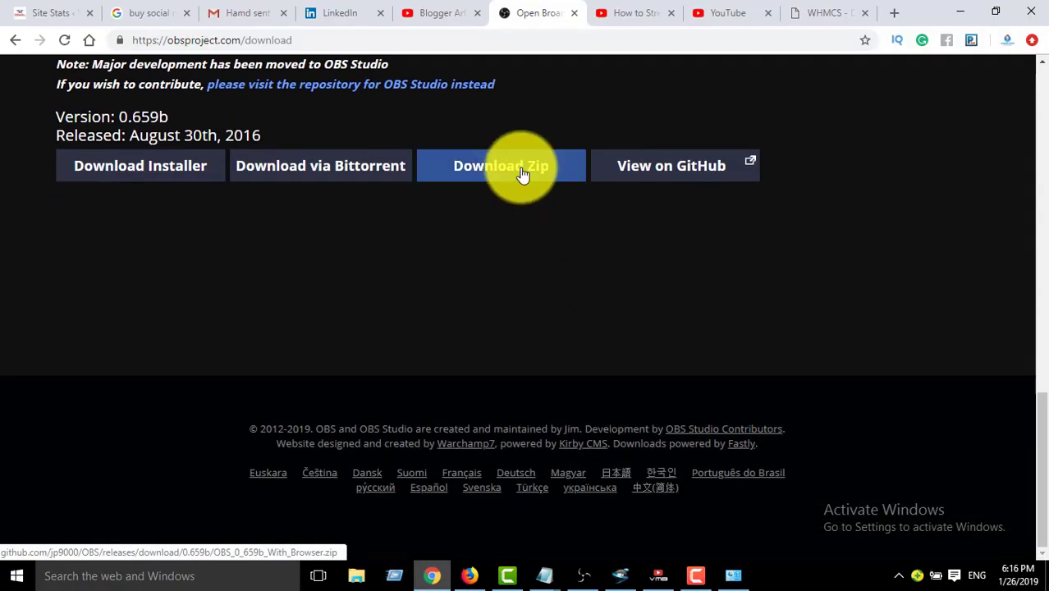
left_click(523, 174)
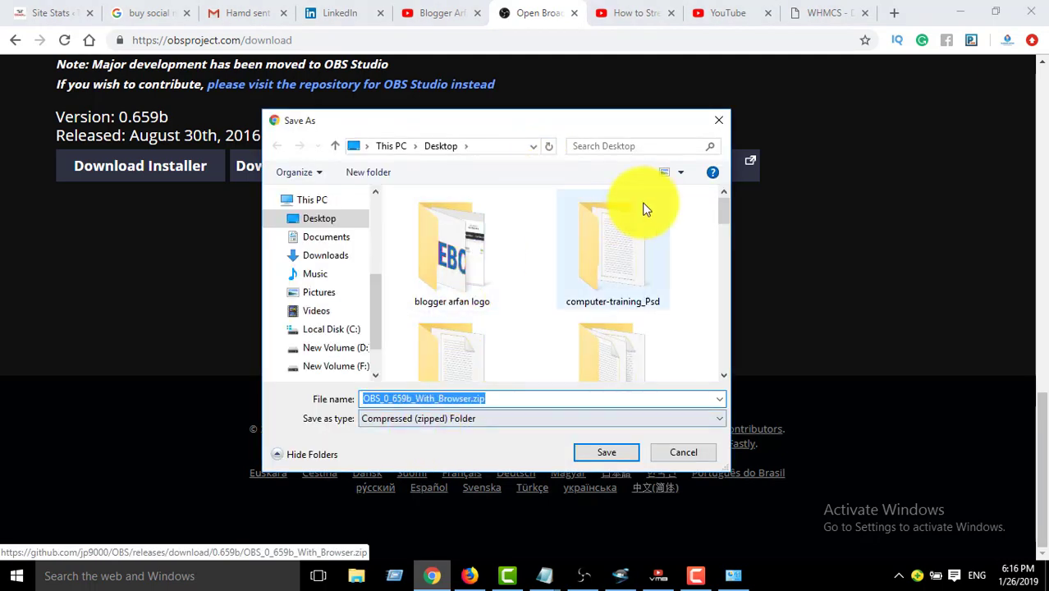
left_click(719, 120)
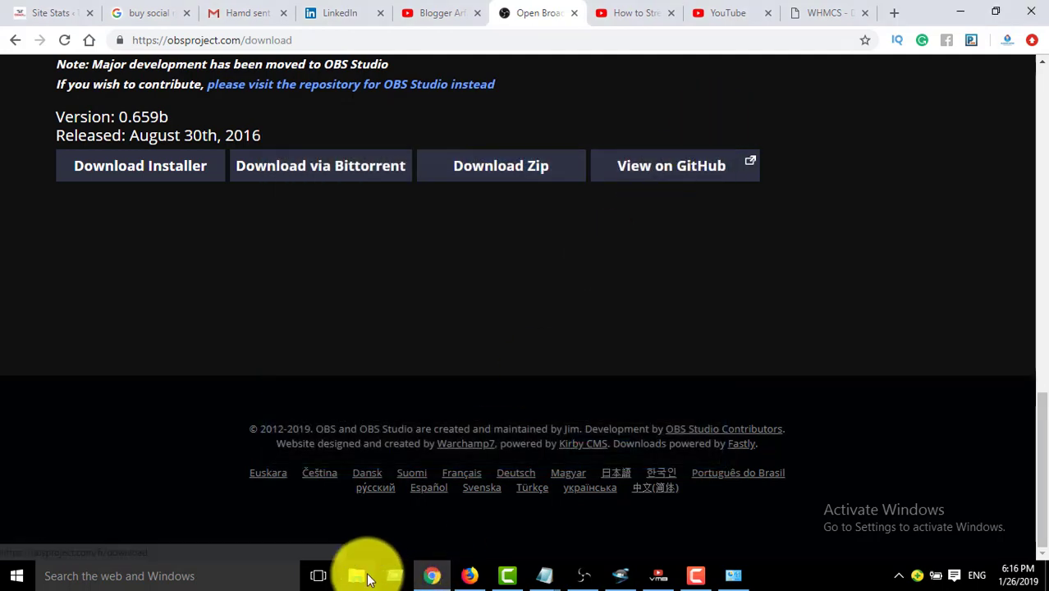
Step: In File Explorer, open the 64bit folder of OBS_0_659b_With_Browser inside "live broadcasting software" and run OBS.exe
left_click(362, 576)
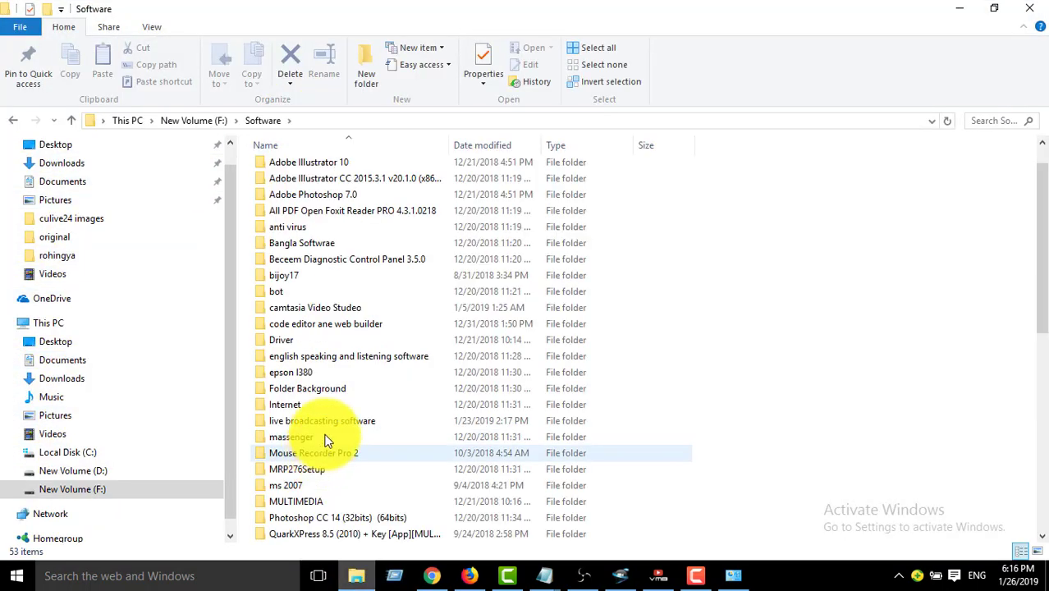
double_click(331, 422)
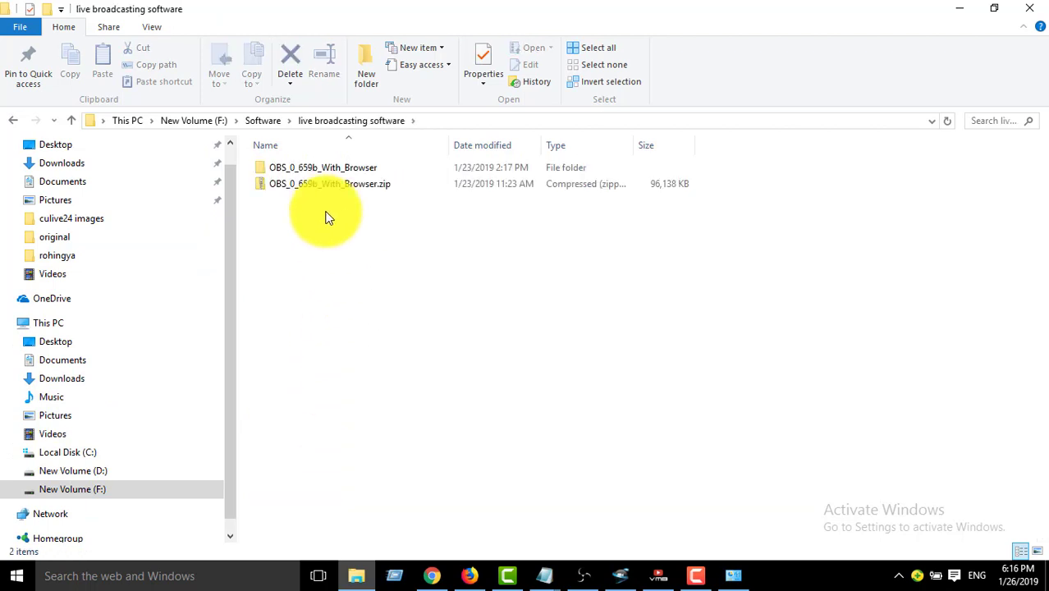
double_click(348, 169)
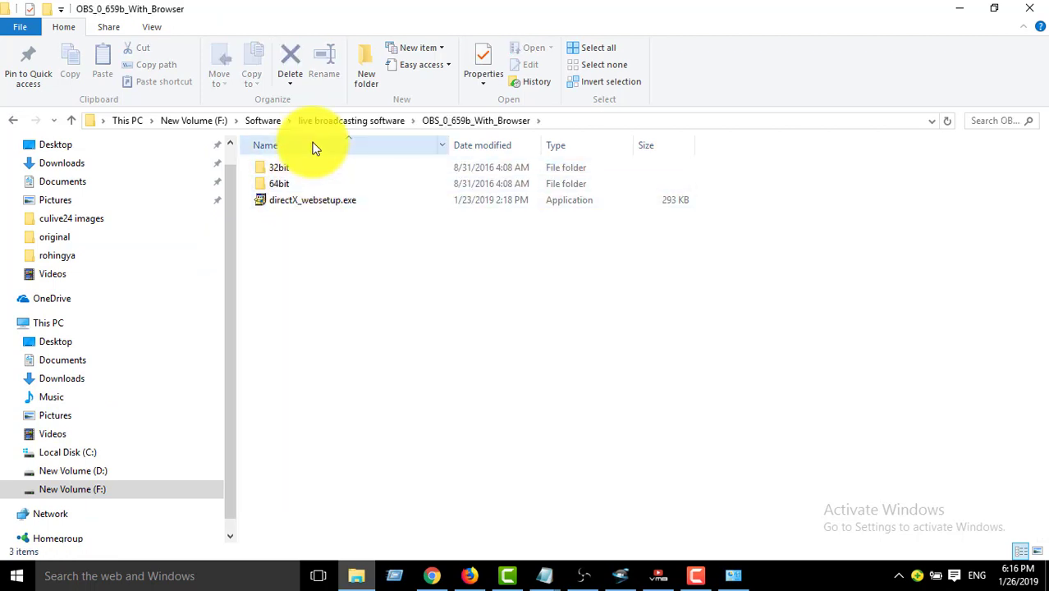
double_click(303, 189)
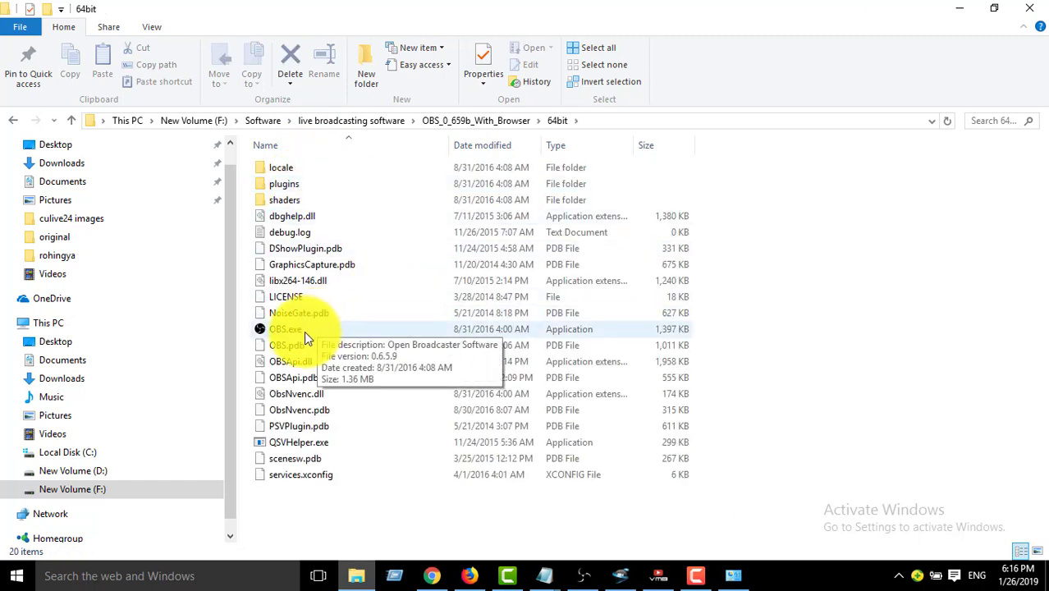
left_click(430, 575)
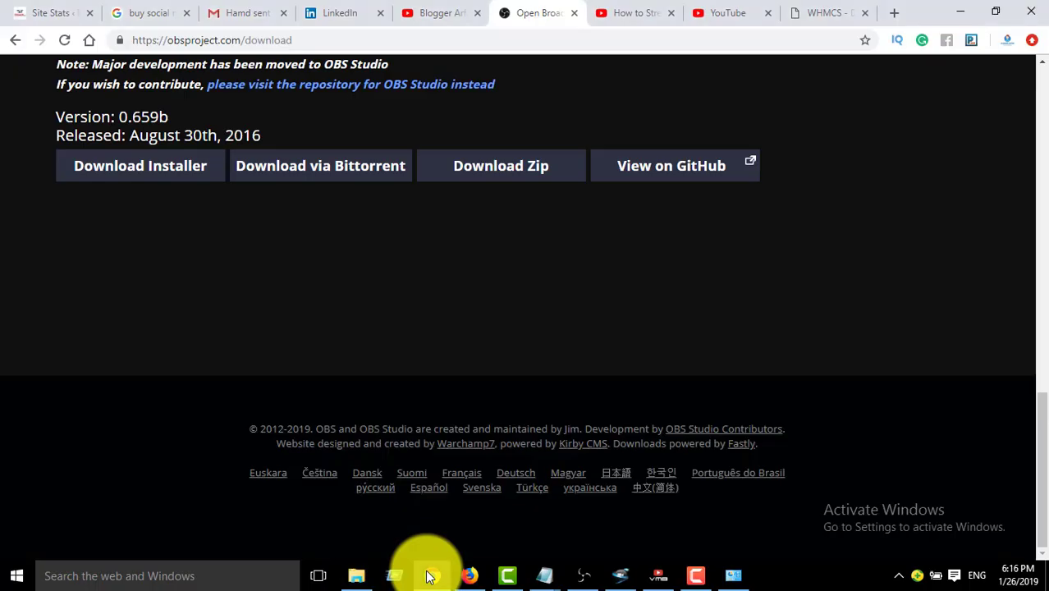
left_click(364, 580)
double_click(312, 328)
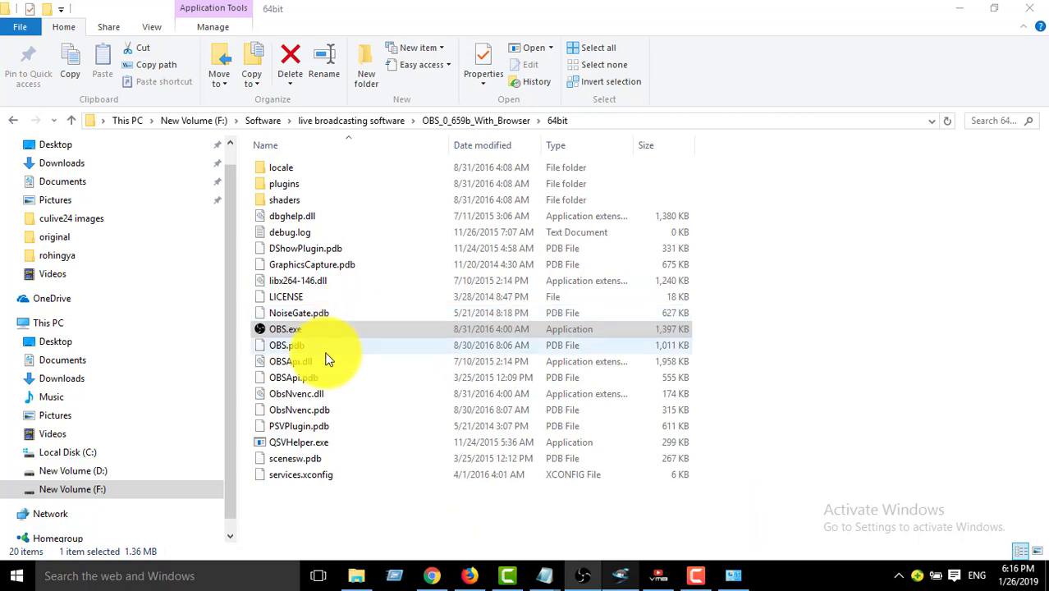
Step: In Chrome, play the YouTube video on fixing the missing d3dx10 43 dll in full screen and exit full screen
left_click(427, 570)
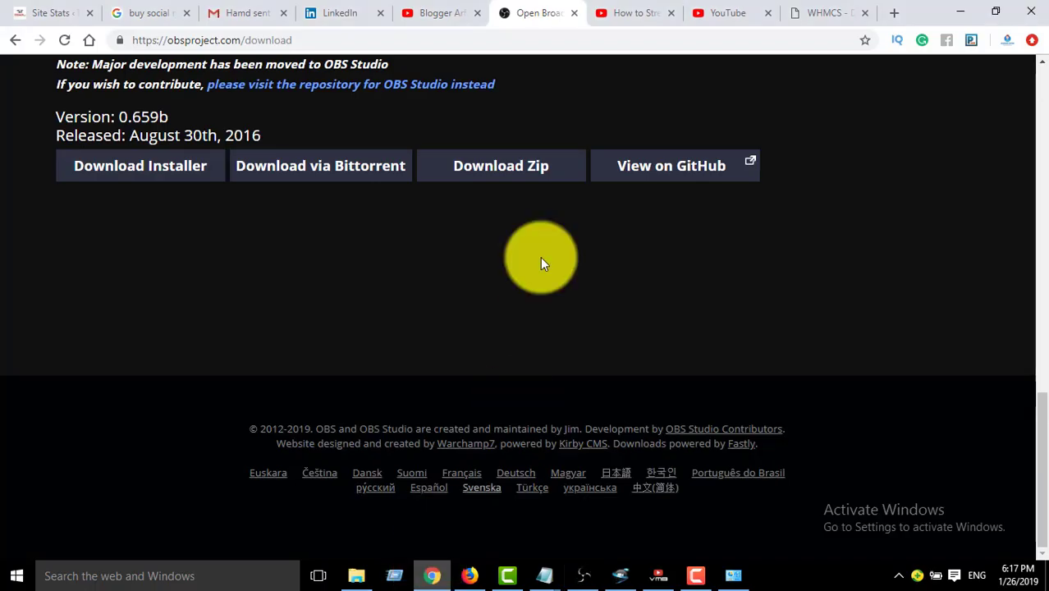
left_click(651, 12)
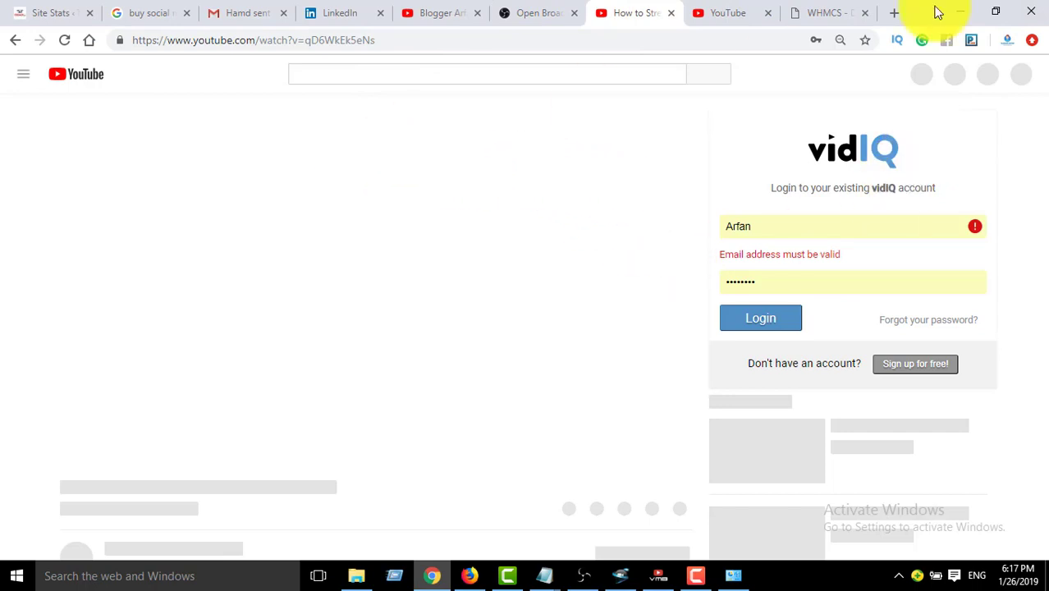
left_click(726, 11)
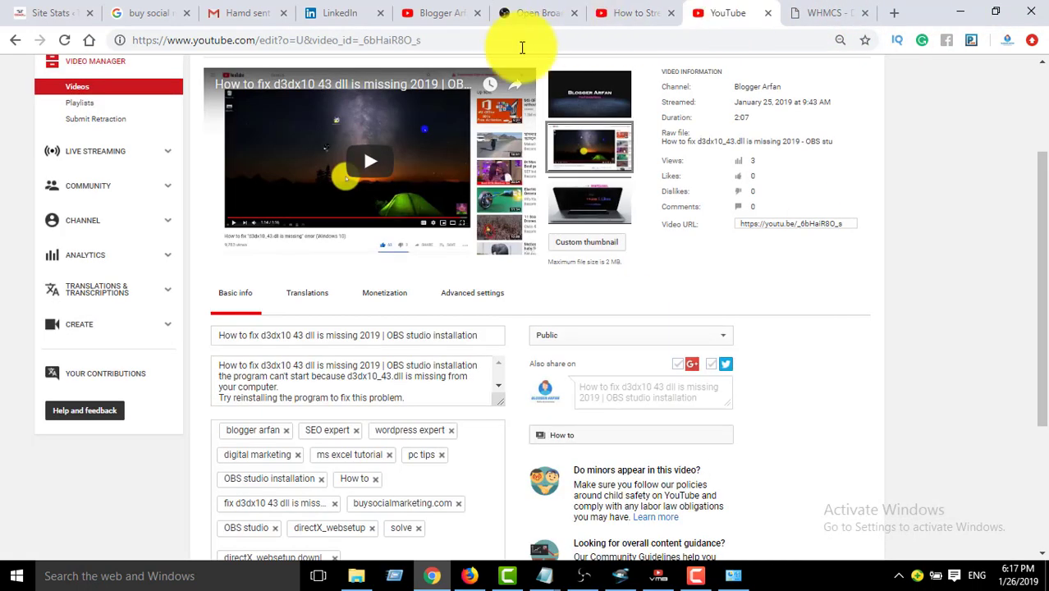
double_click(403, 180)
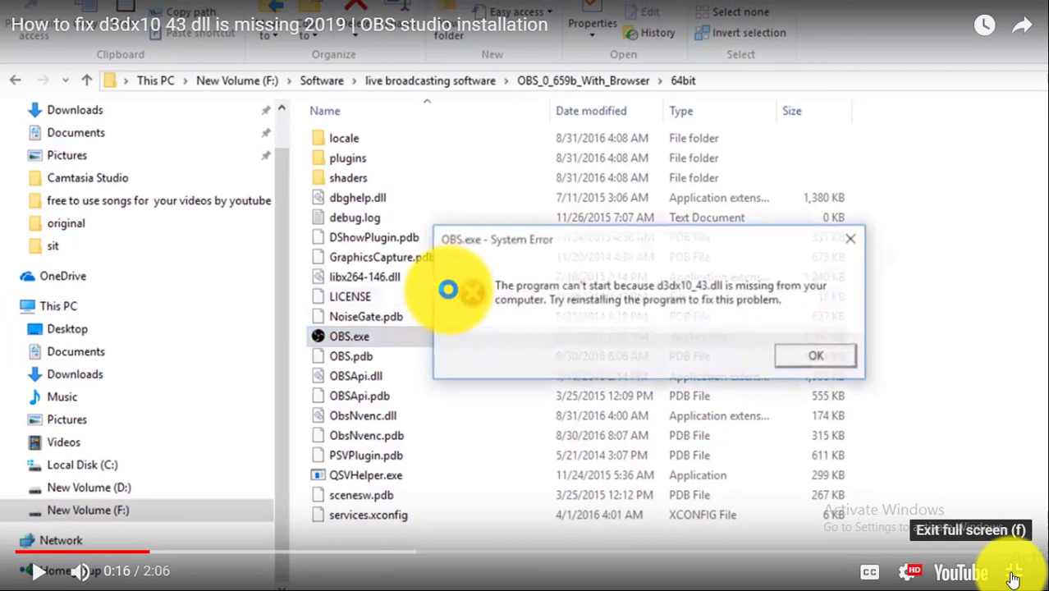
left_click(1028, 577)
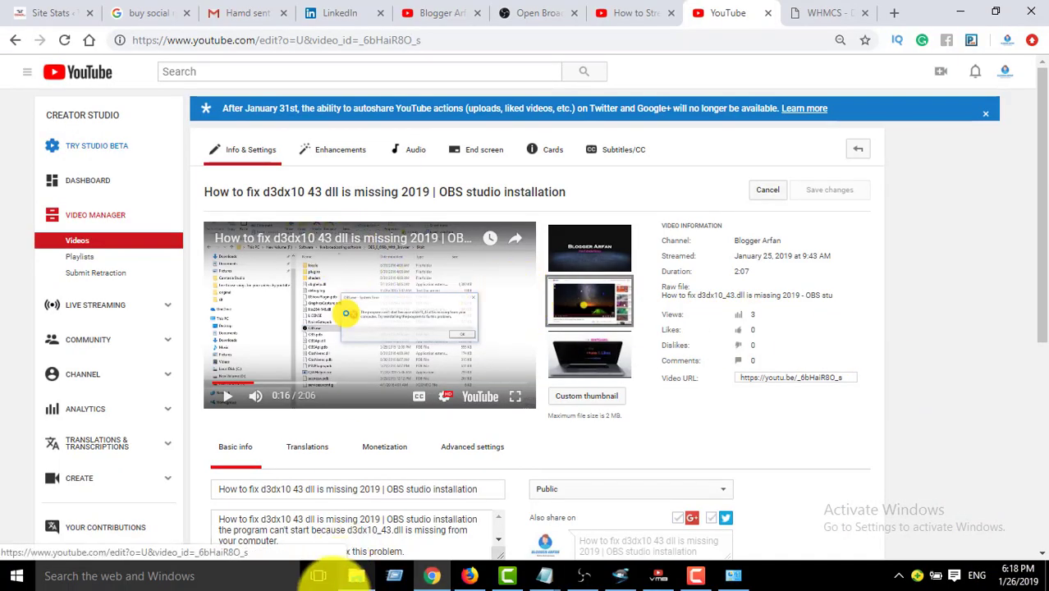
Step: In File Explorer, check the contents of the OBS_0_659b_With_Browser folder and return to its 64bit subfolder
left_click(356, 575)
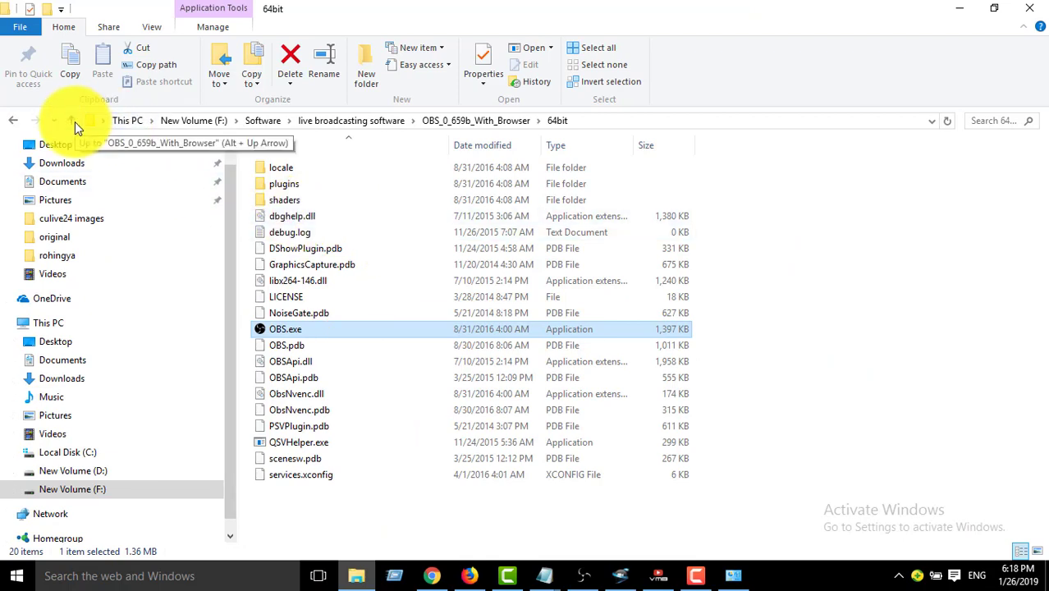
left_click(75, 122)
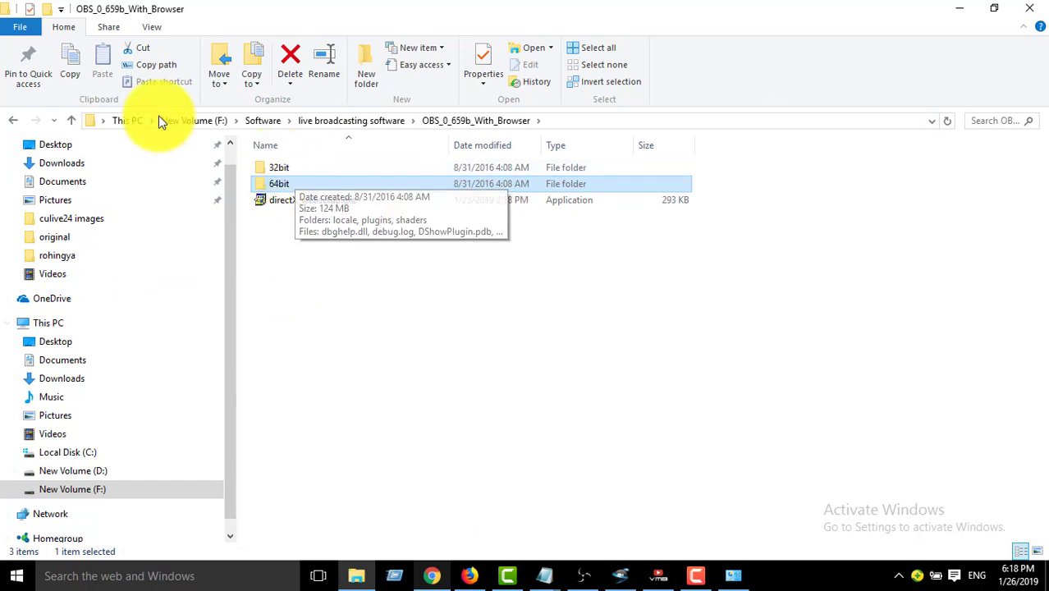
left_click(372, 262)
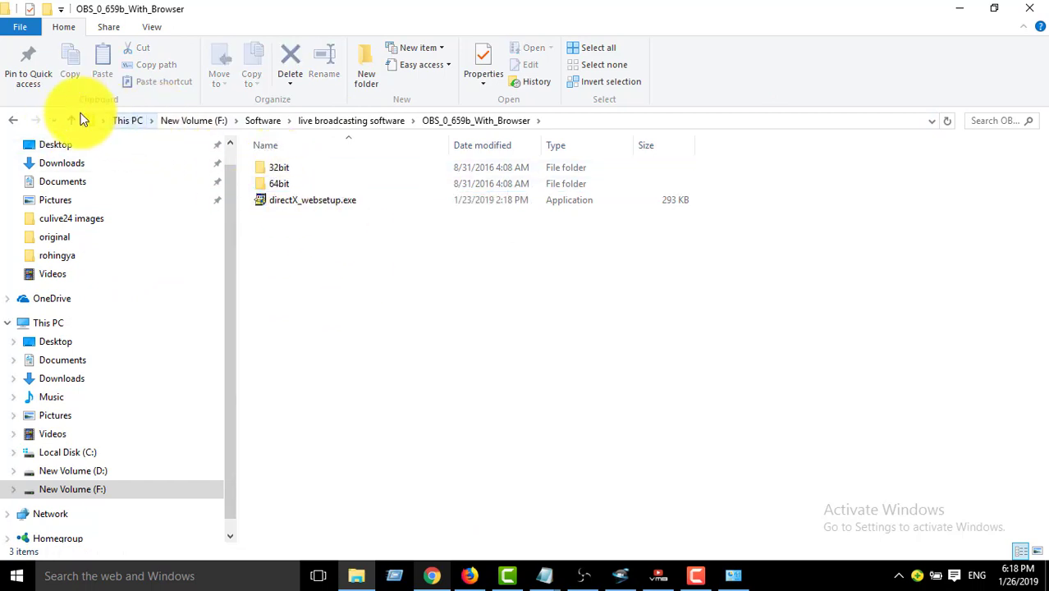
double_click(328, 184)
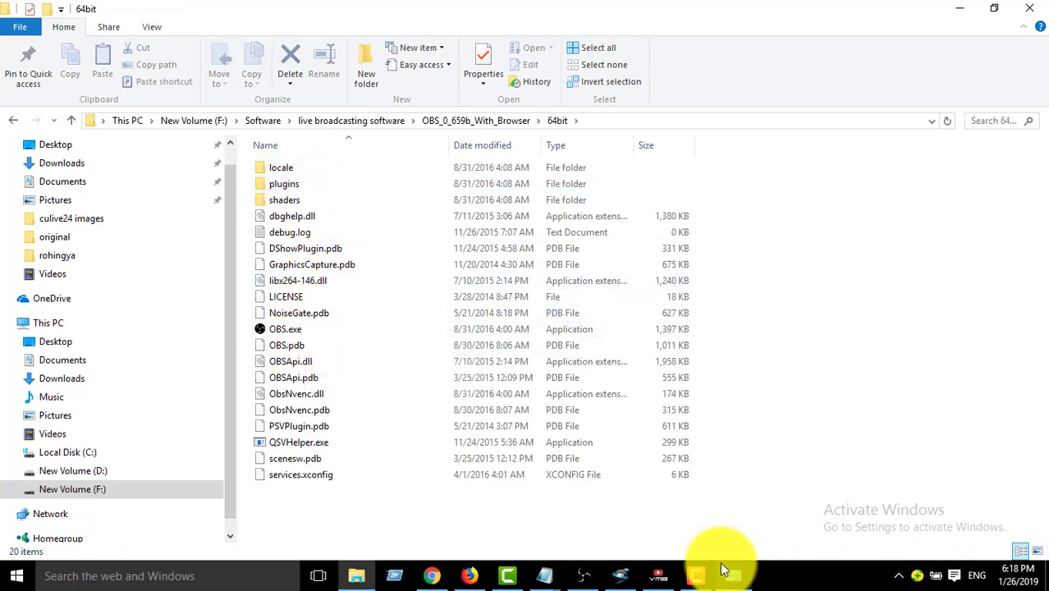
Step: Bring up the 64-bit OBS program and minimize both the folder window and OBS
left_click(586, 580)
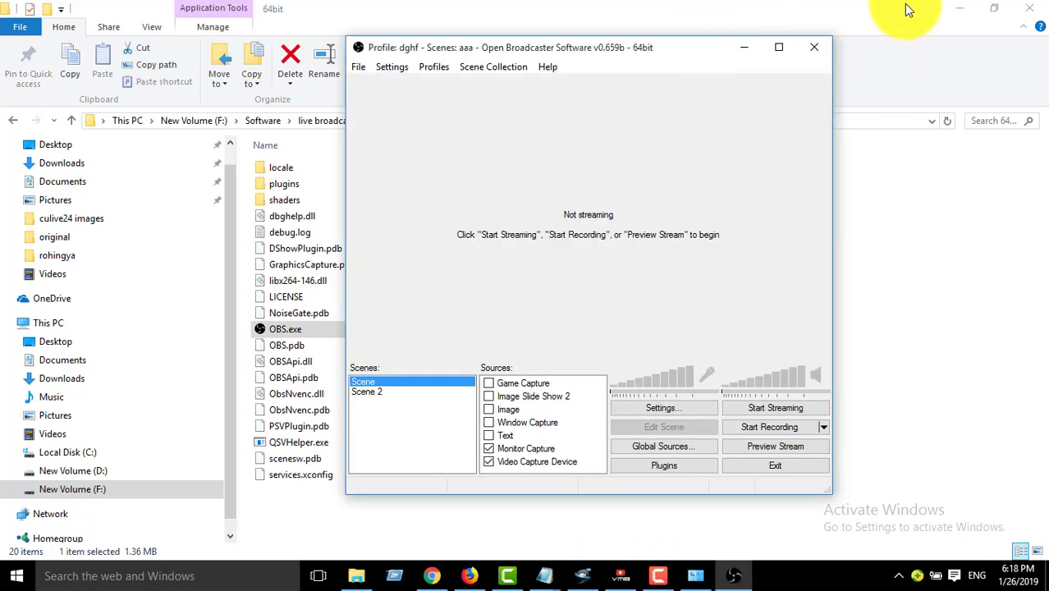
left_click(958, 8)
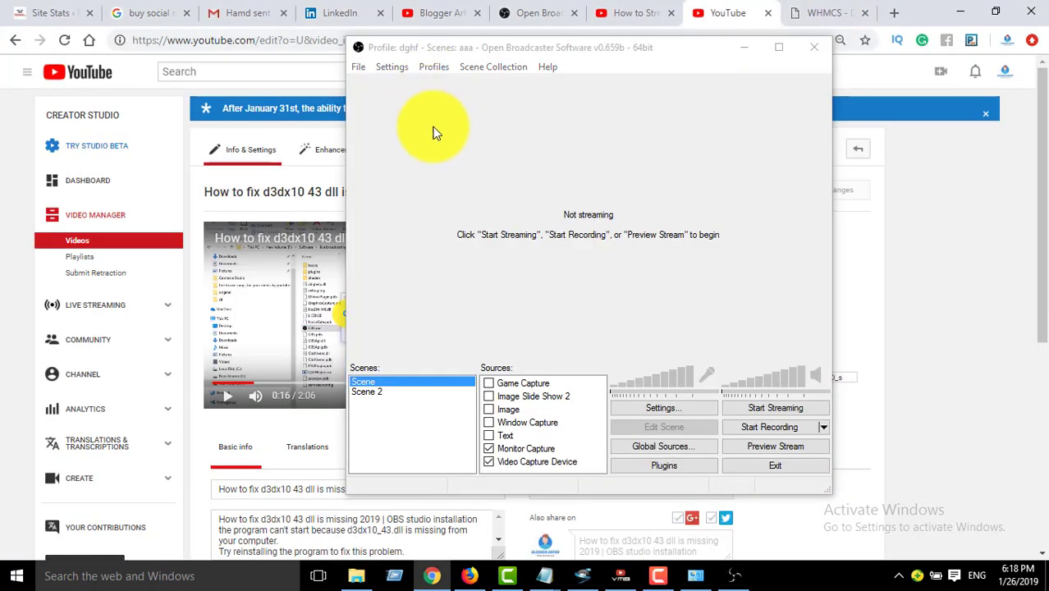
left_click(742, 49)
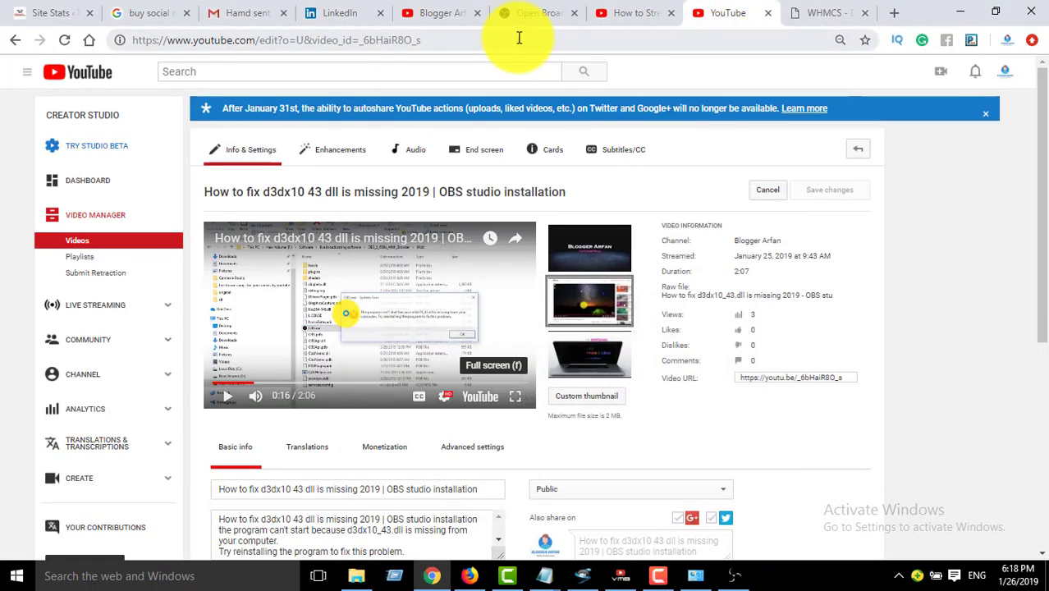
Step: Go live from the Blogger Arfan YouTube channel and switch from webcam to encoder live streaming
left_click(443, 13)
scroll(772, 211, "up", 3)
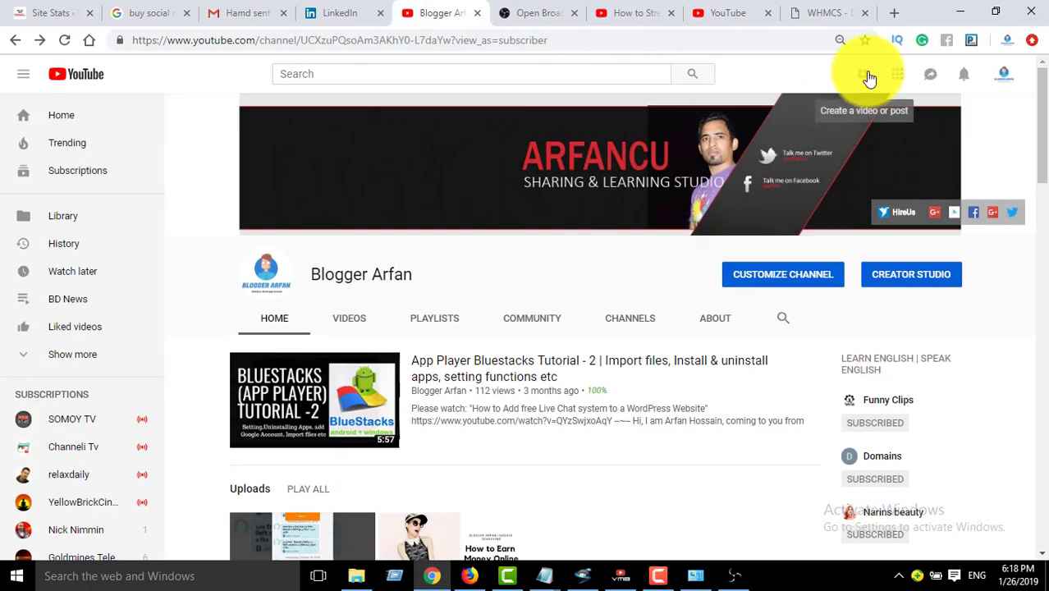
left_click(869, 78)
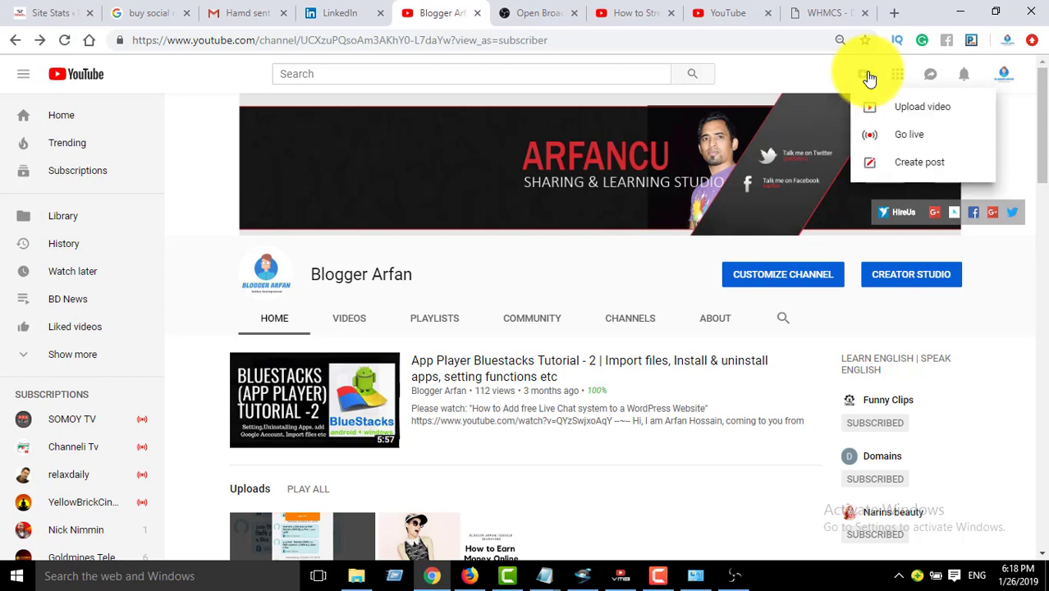
left_click(907, 137)
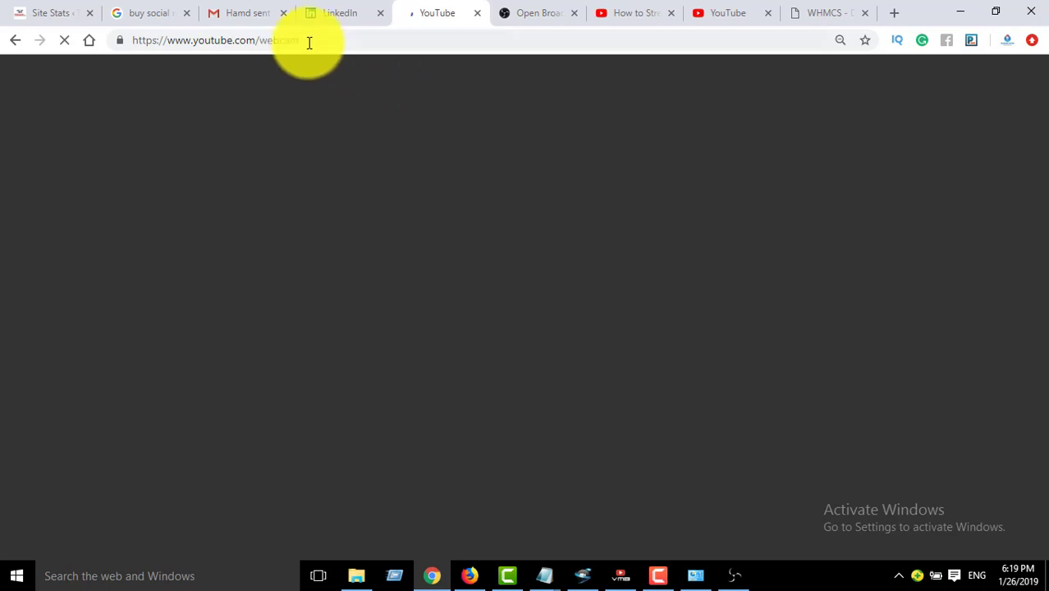
left_click_drag(260, 41, 300, 40)
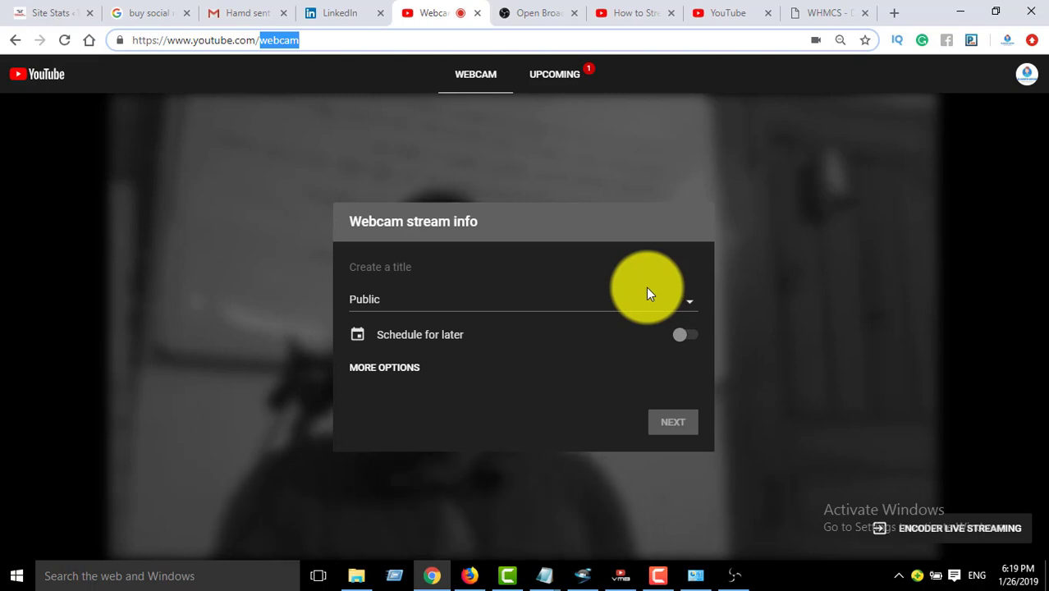
left_click(948, 530)
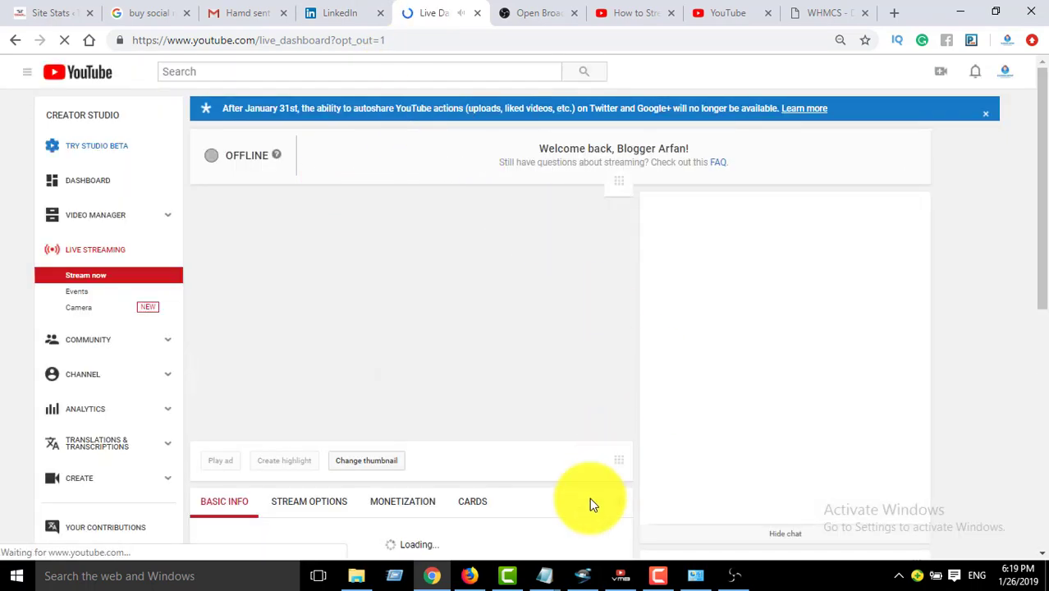
Step: On the YouTube live dashboard, reveal the stream name/key in the encoder setup, copy it and hide it again
left_click(735, 575)
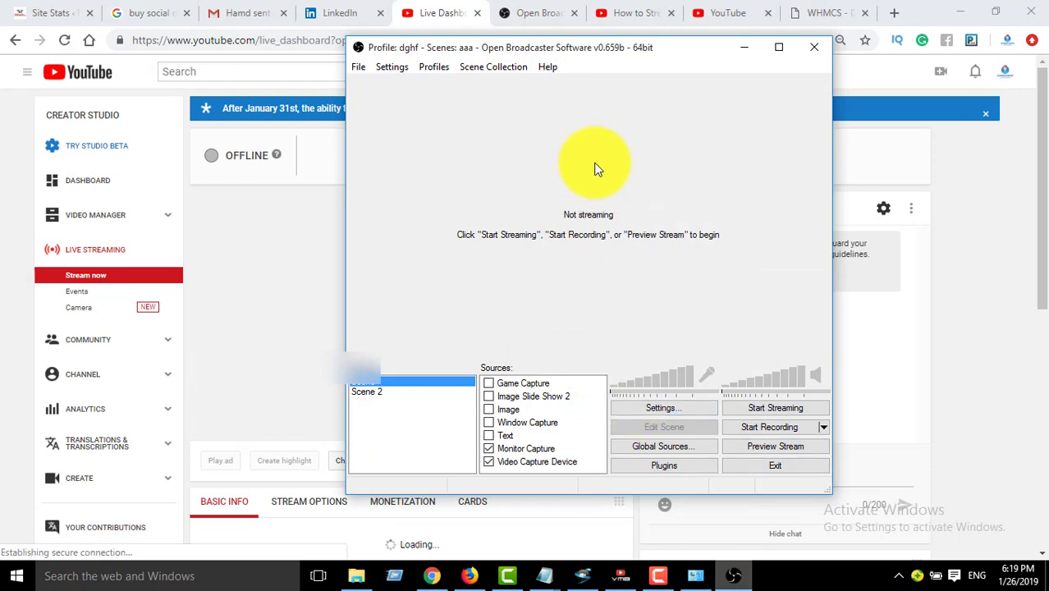
left_click(439, 10)
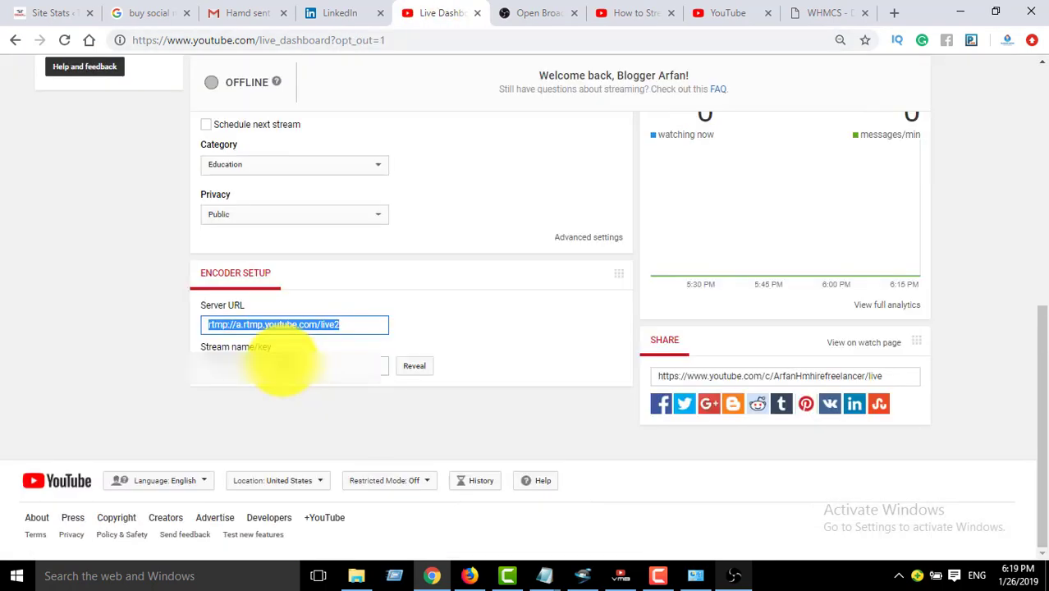
left_click(274, 363)
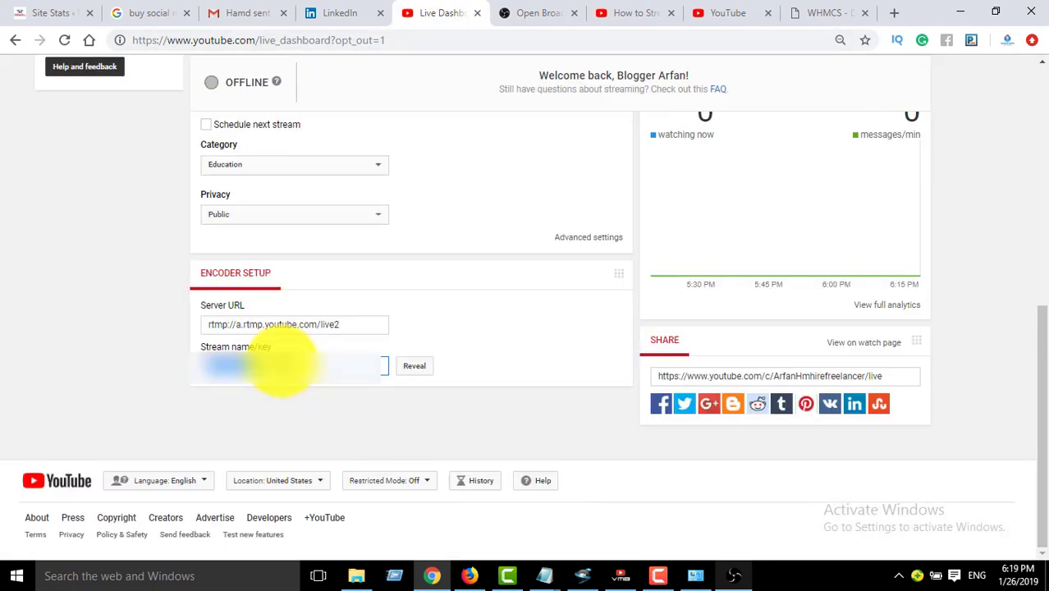
left_click(410, 367)
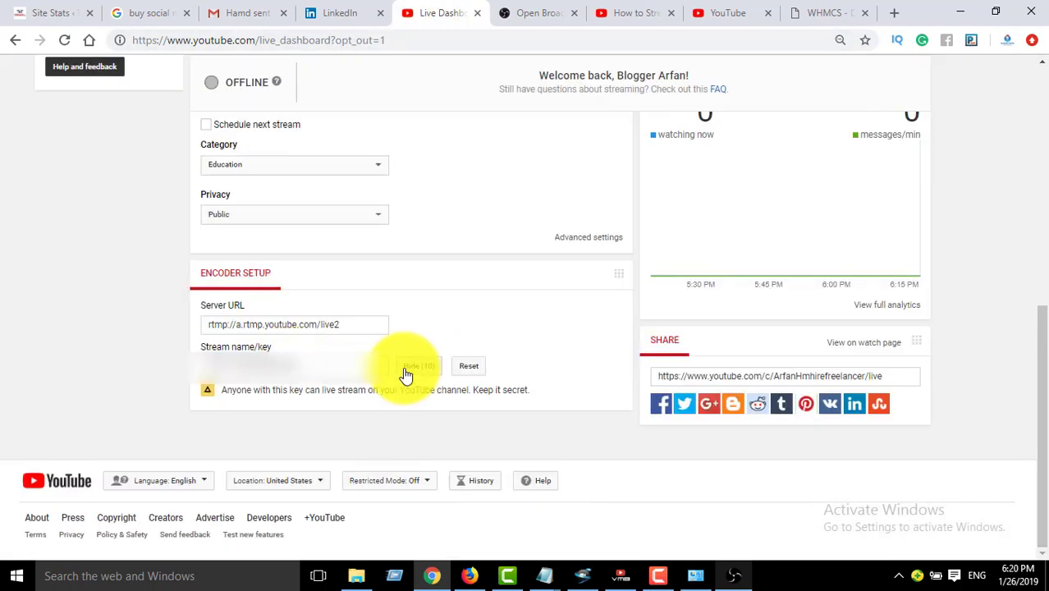
left_click(262, 365)
right_click(275, 364)
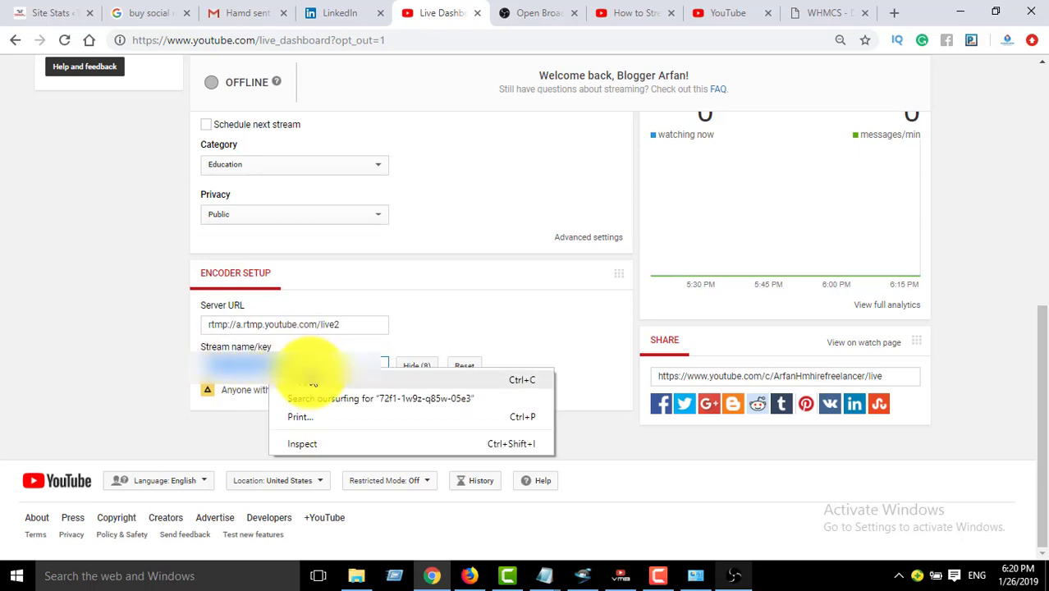
left_click(418, 374)
left_click(416, 366)
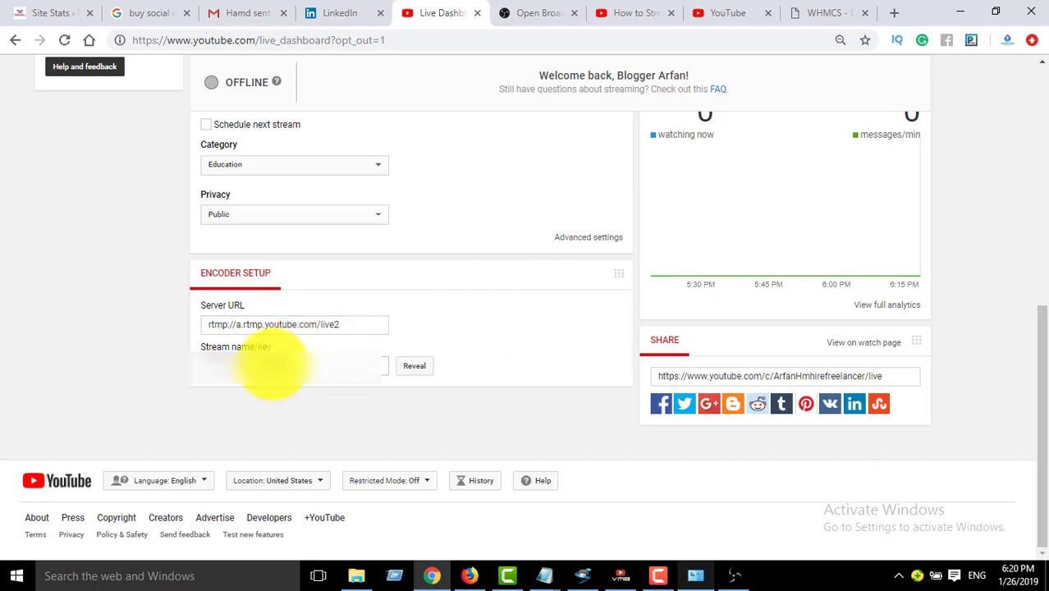
Step: Switch to OBS, look over its Broadcast Settings, close the settings window and shift the main OBS window slightly
left_click(732, 572)
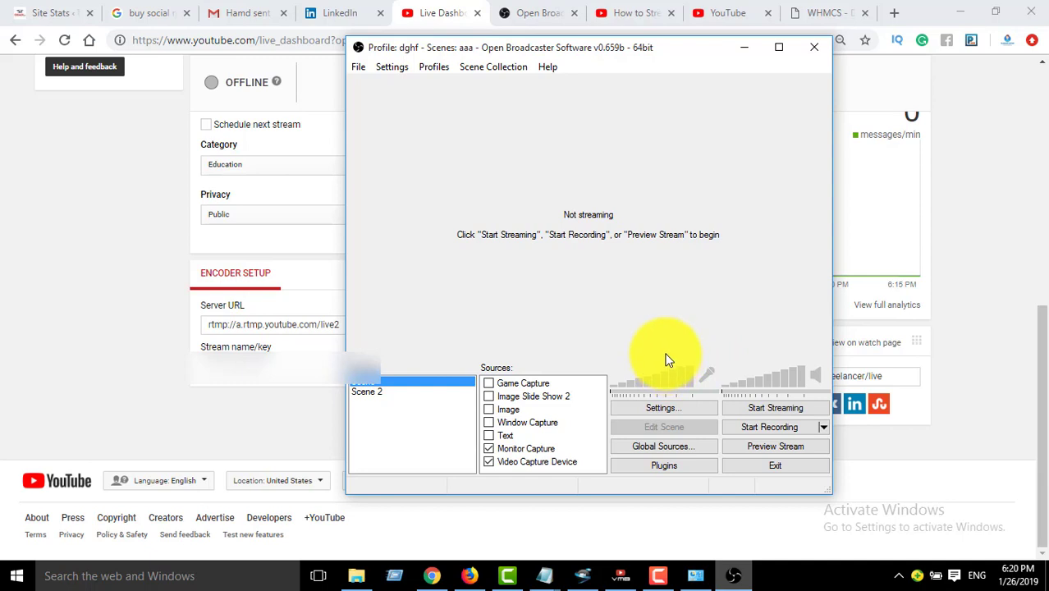
left_click(663, 409)
left_click(242, 70)
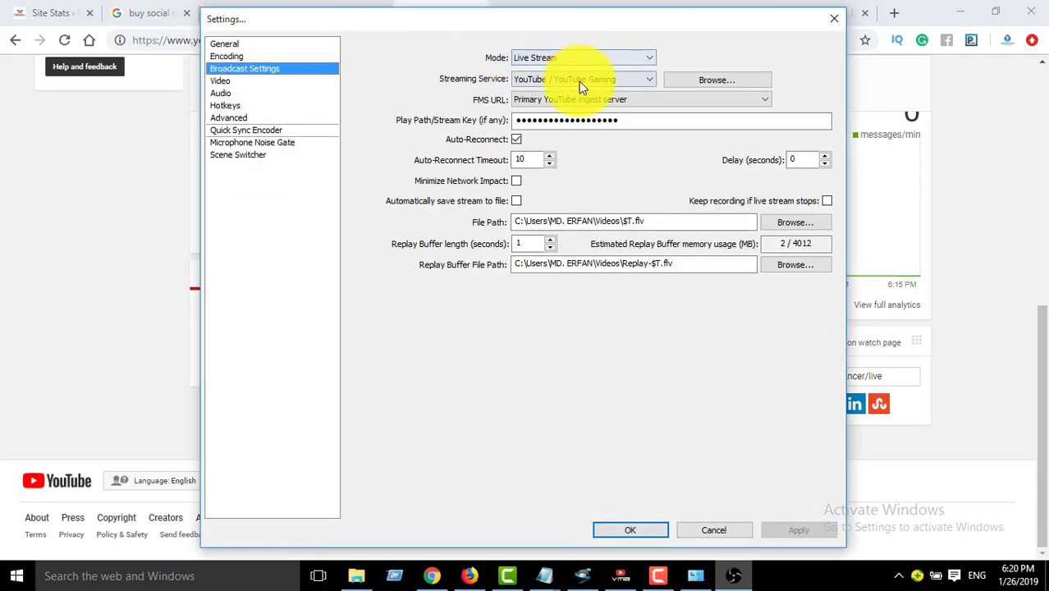
left_click(833, 18)
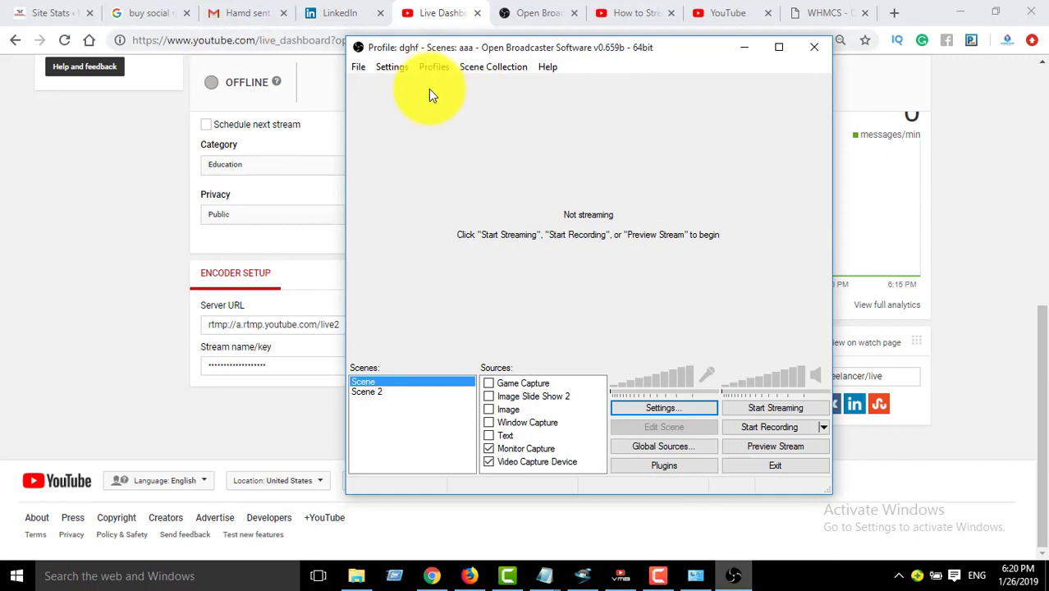
left_click(549, 65)
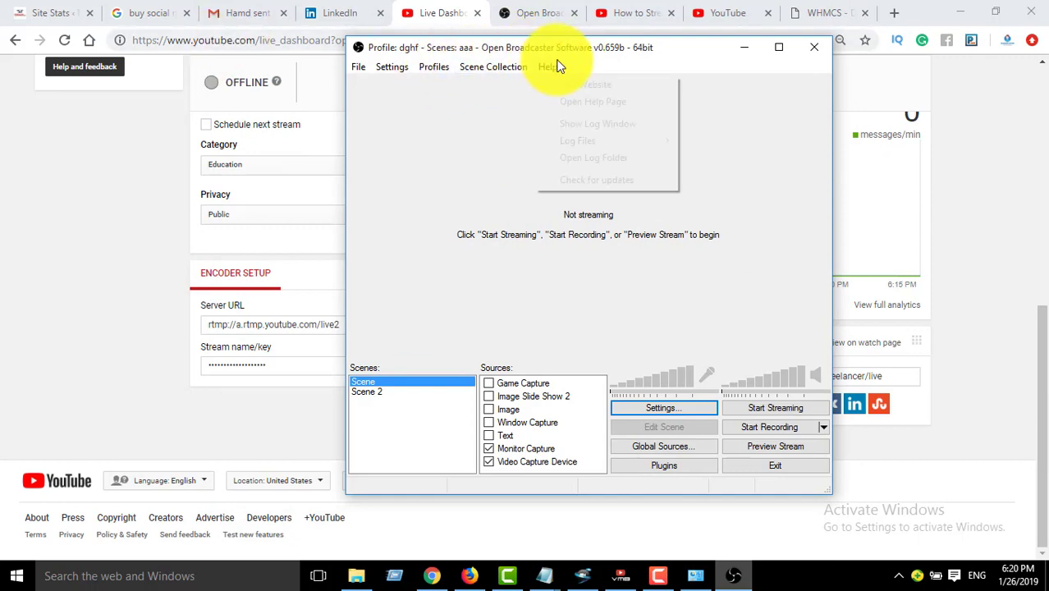
left_click(514, 49)
left_click_drag(659, 58, 589, 53)
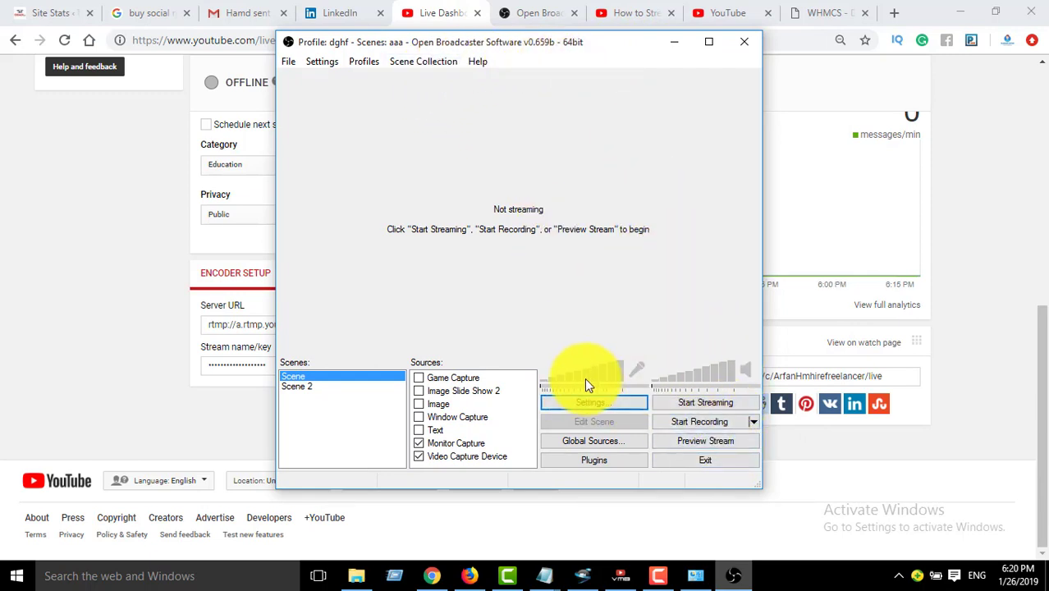
Step: Open the OBS Broadcast Settings and replace the existing Play Path/Stream Key with the copied stream key
left_click(585, 403)
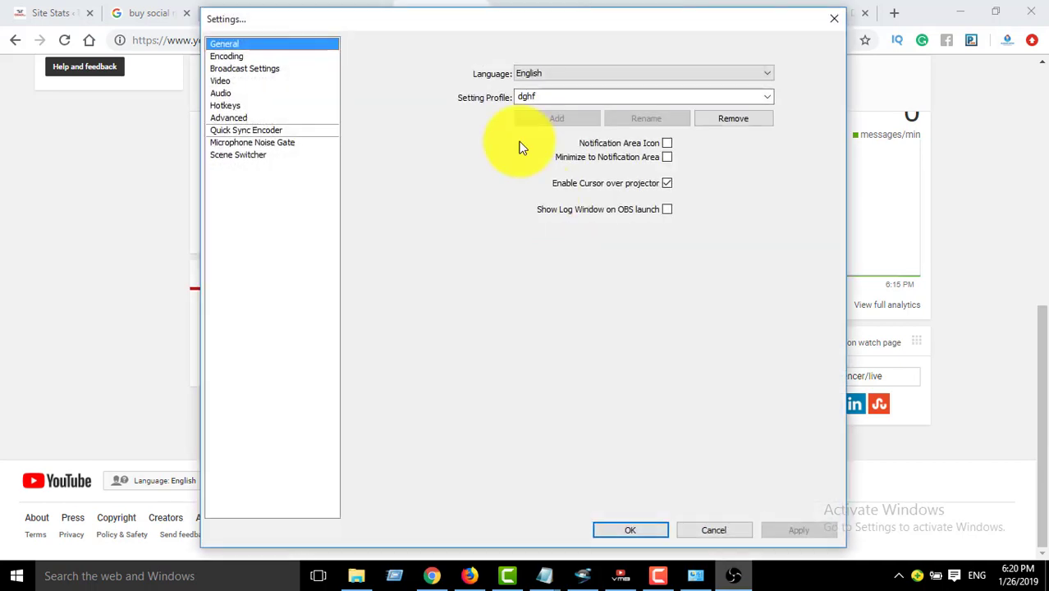
left_click(275, 71)
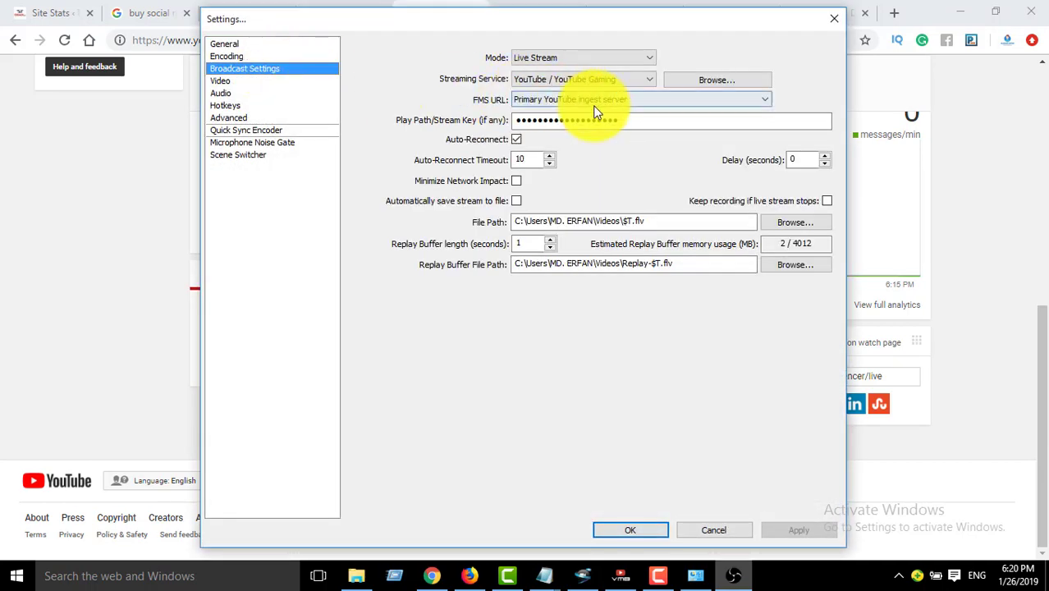
left_click_drag(644, 124, 505, 125)
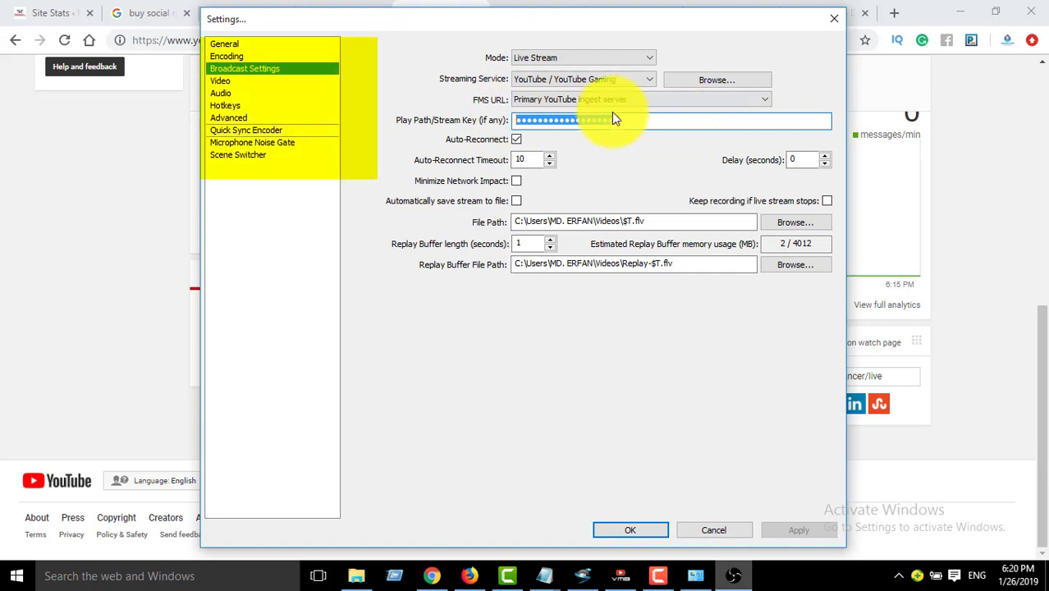
right_click(599, 120)
left_click(638, 181)
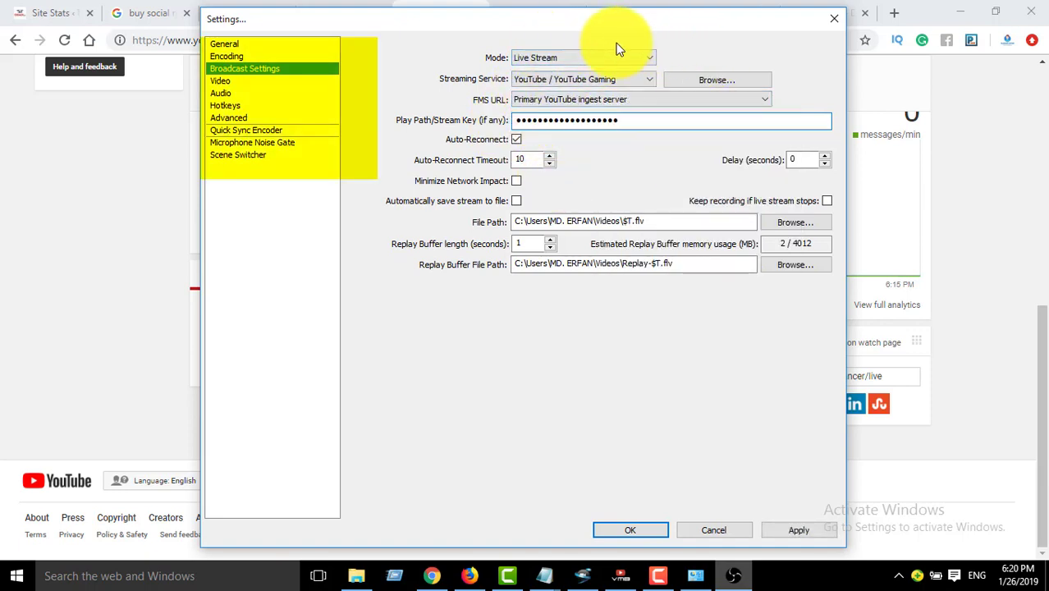
Step: Set the broadcast mode to Live Stream, the streaming service to YouTube / YouTube Gaming and the FMS URL to Primary YouTube ingest server
left_click(585, 58)
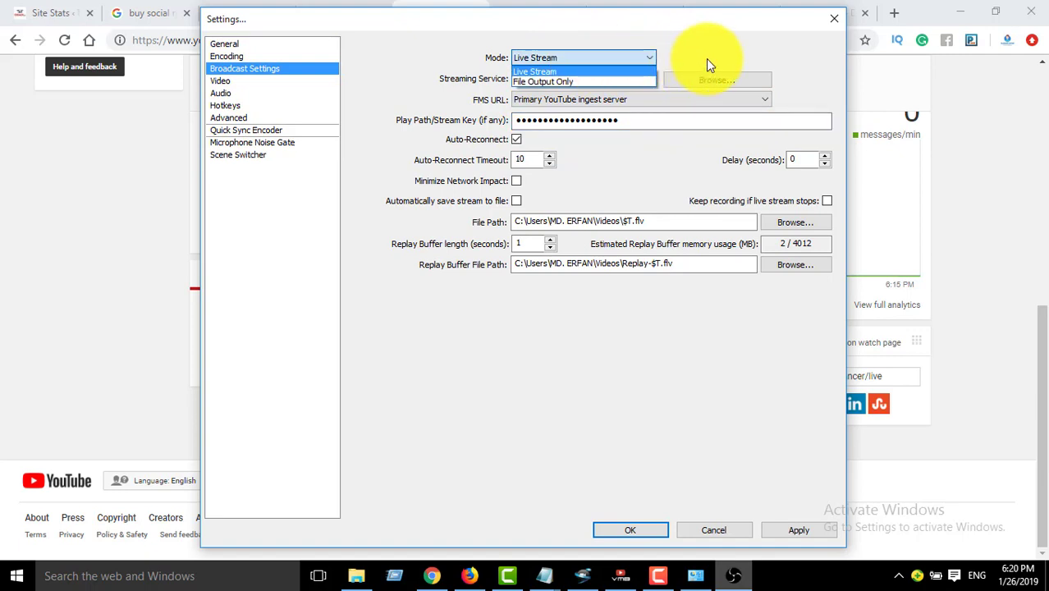
left_click(621, 71)
left_click(544, 60)
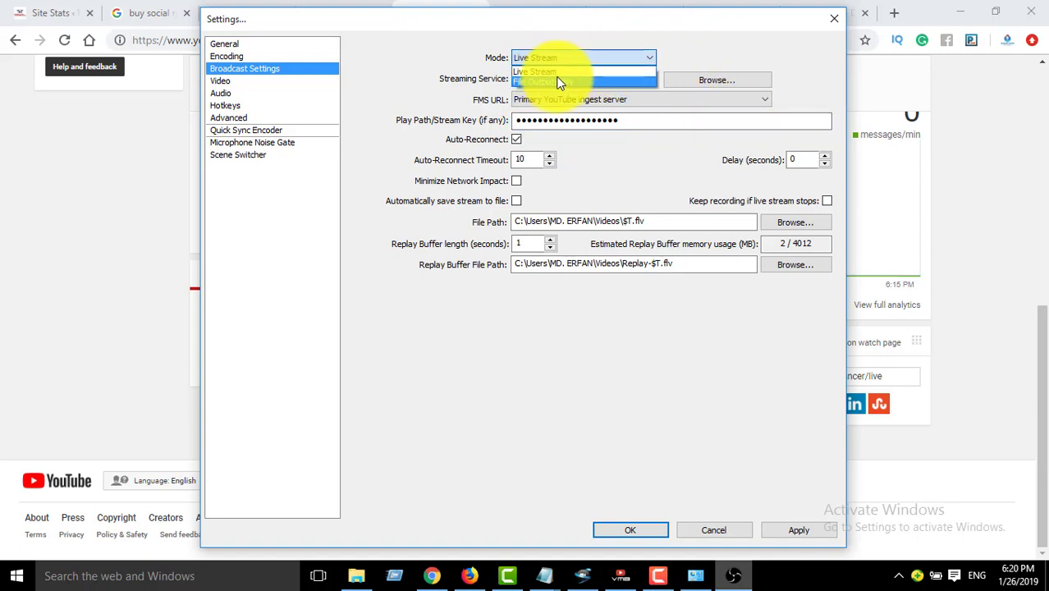
left_click(609, 70)
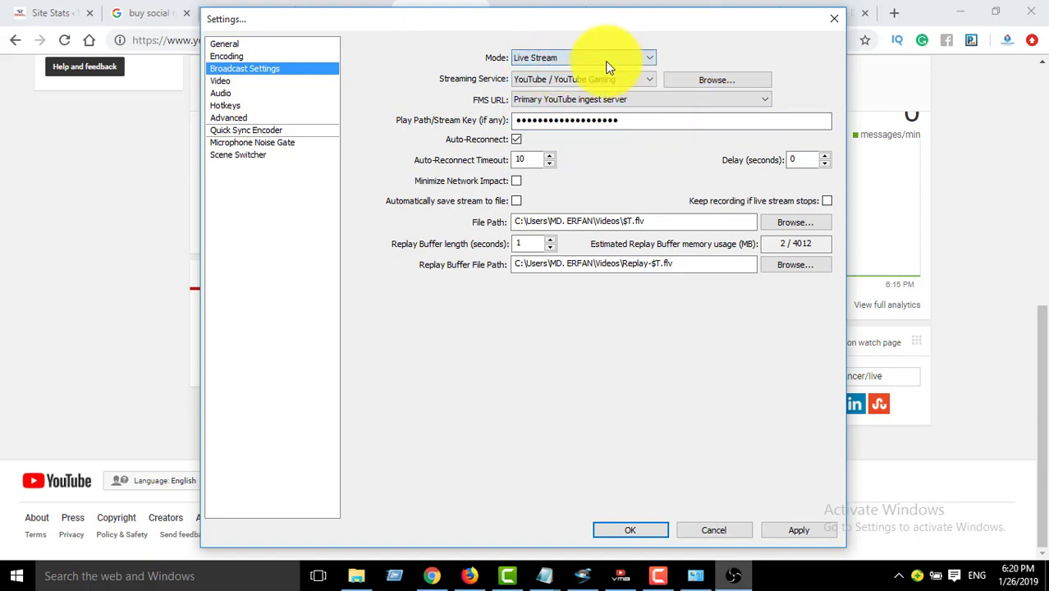
left_click(563, 78)
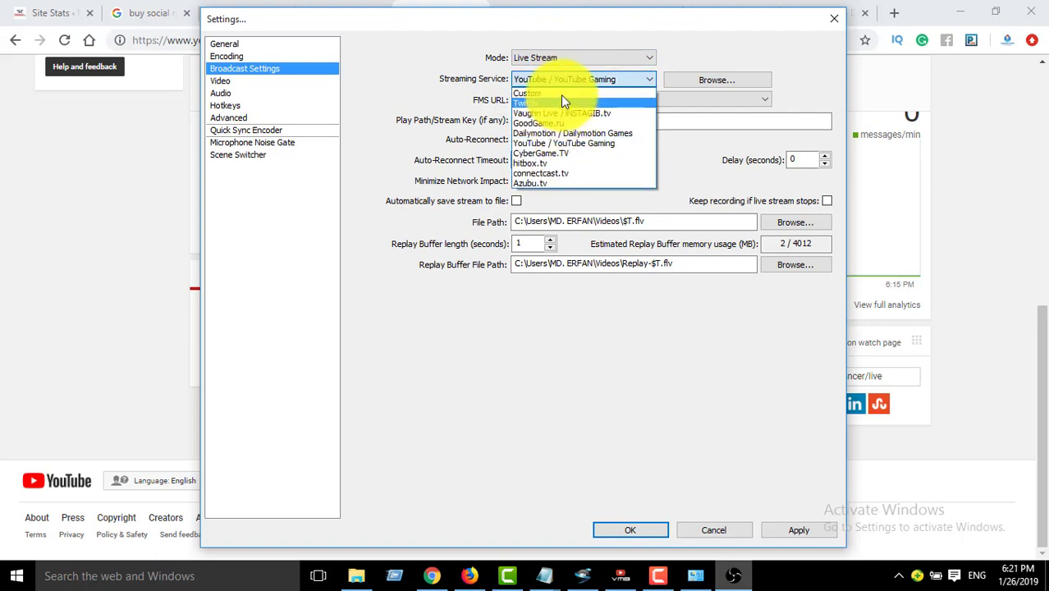
left_click(559, 146)
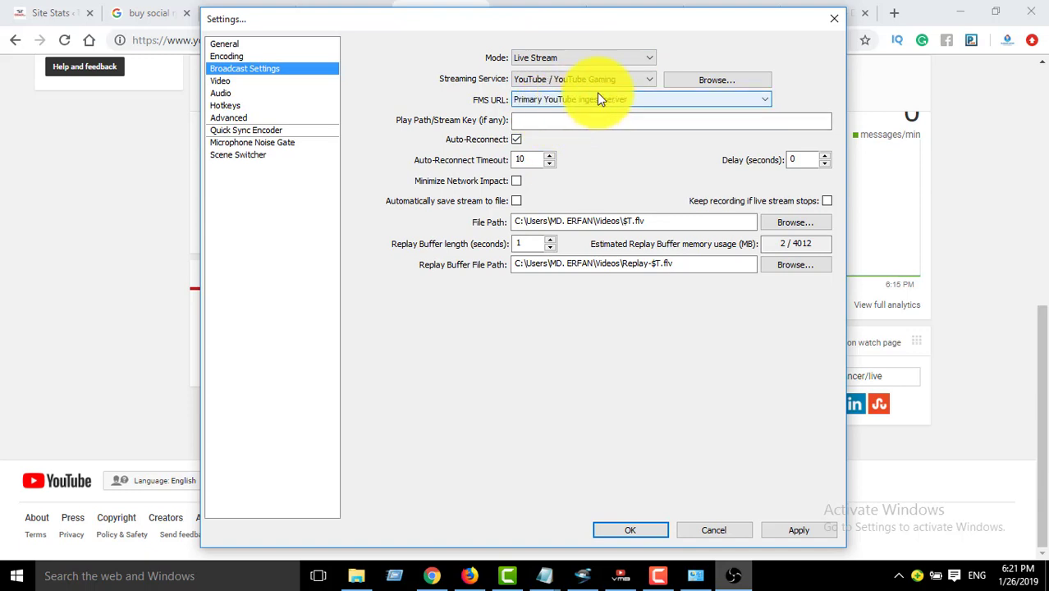
left_click(550, 97)
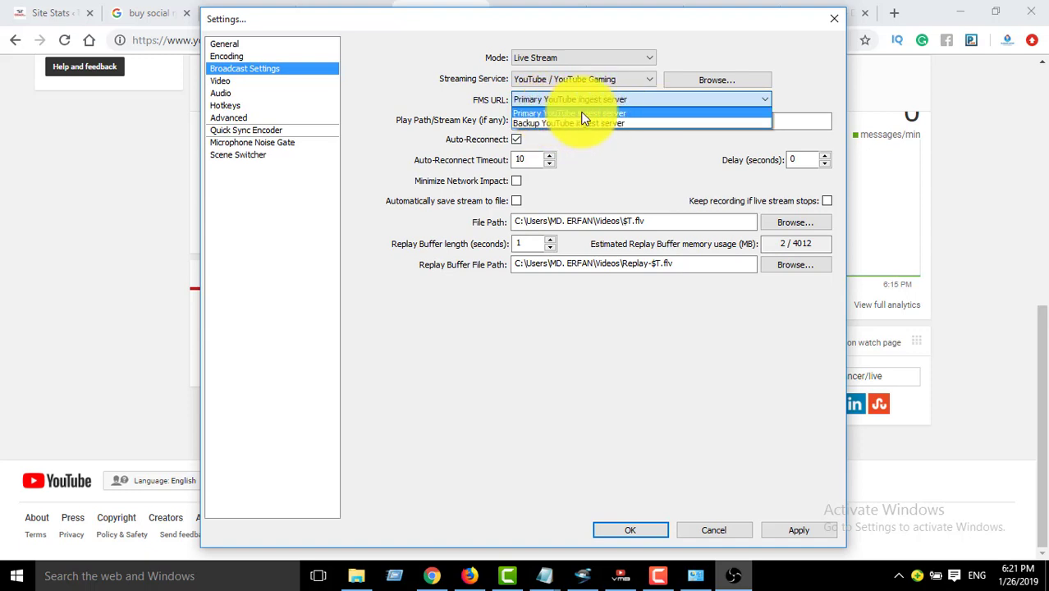
left_click(759, 100)
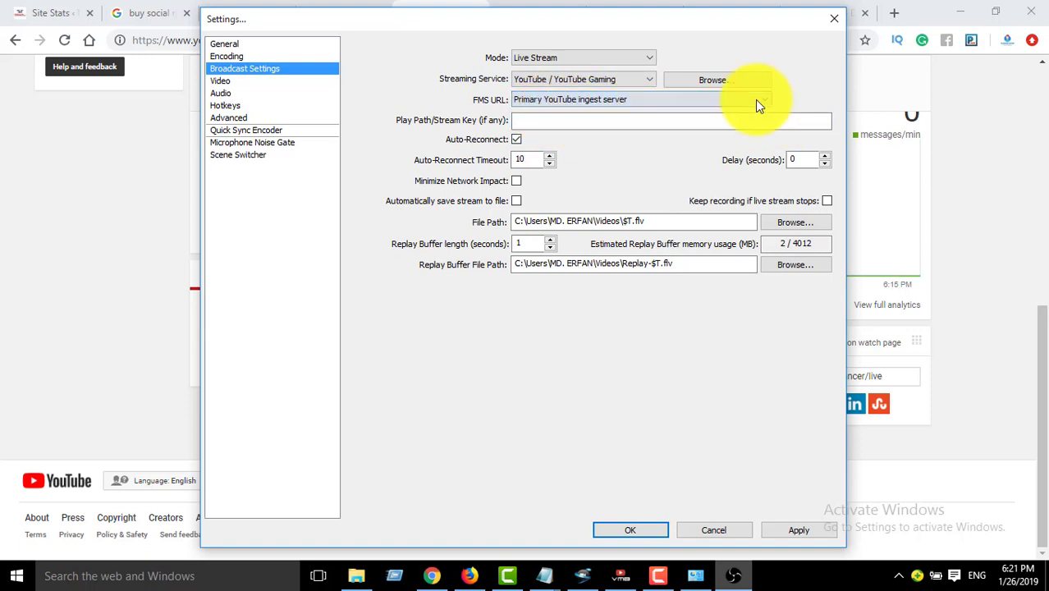
Step: Paste the copied stream key into the empty Play Path/Stream Key field
right_click(542, 123)
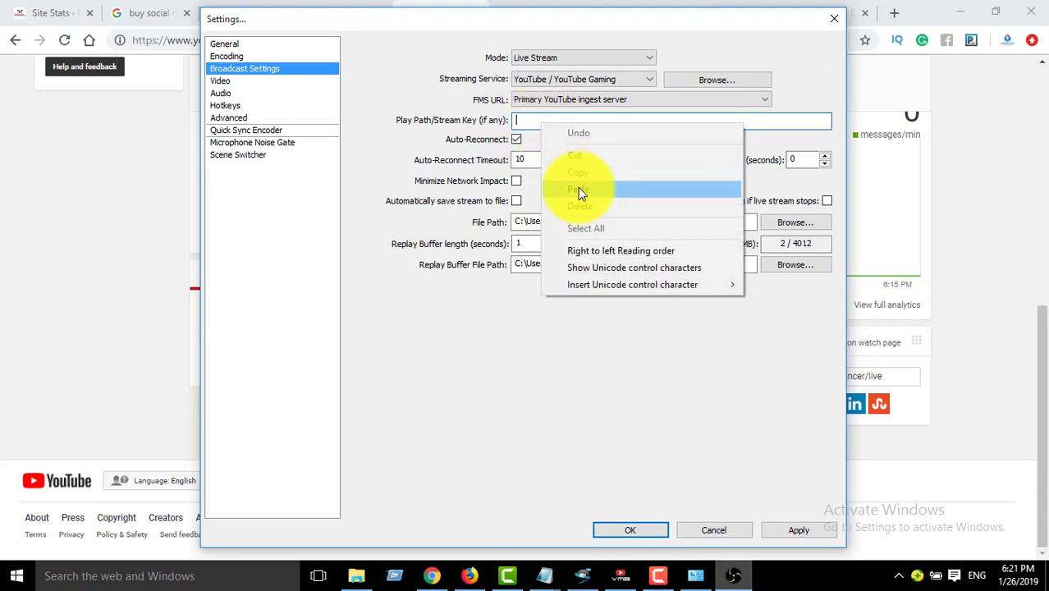
left_click(578, 188)
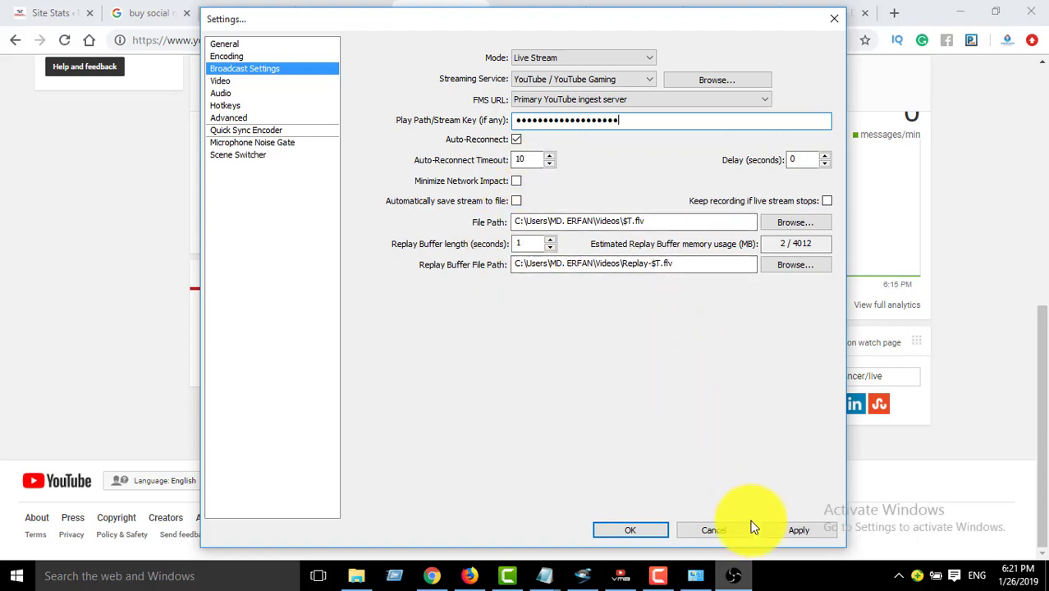
left_click(793, 530)
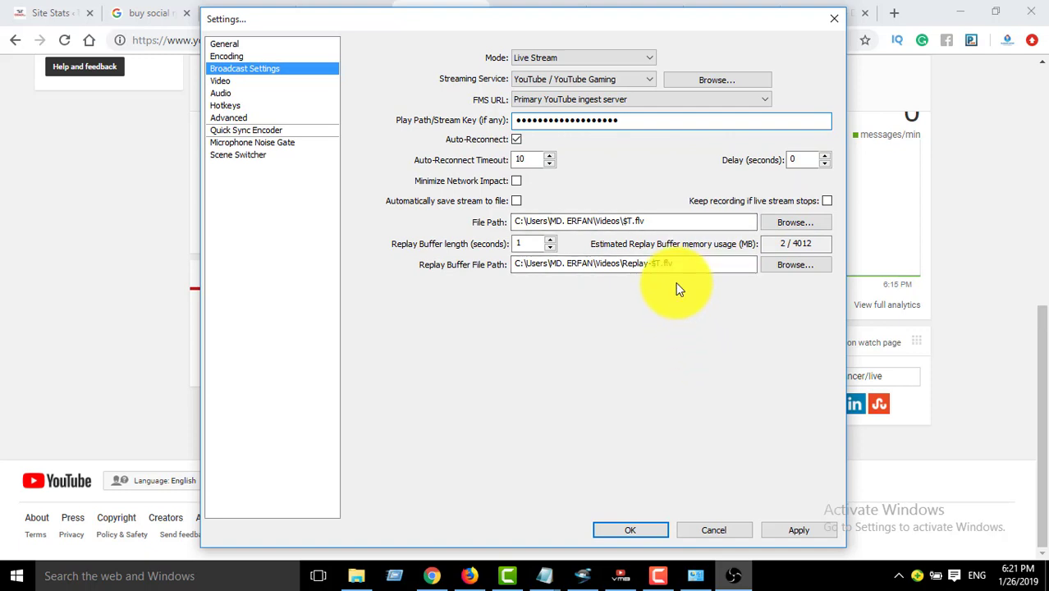
Step: View the save location for the stream's file path, close the chooser without picking a file and apply the broadcast settings
left_click(784, 222)
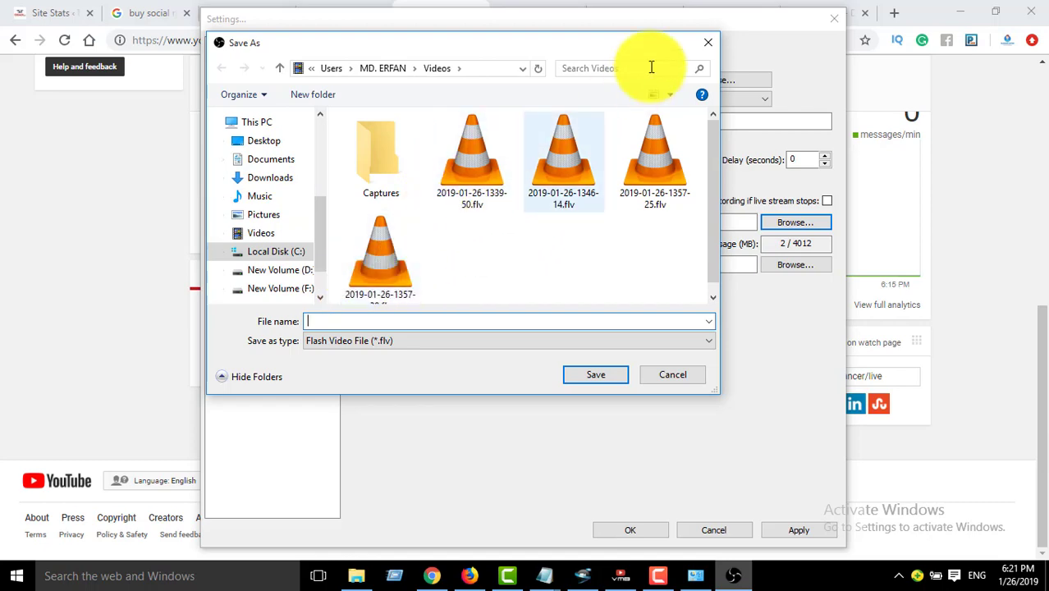
left_click(706, 37)
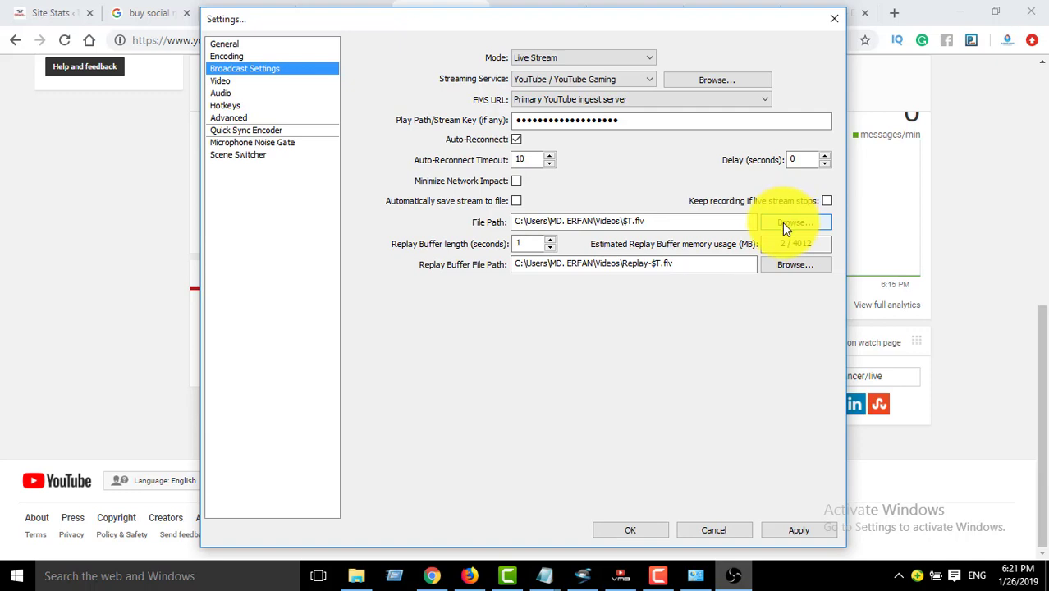
left_click(795, 527)
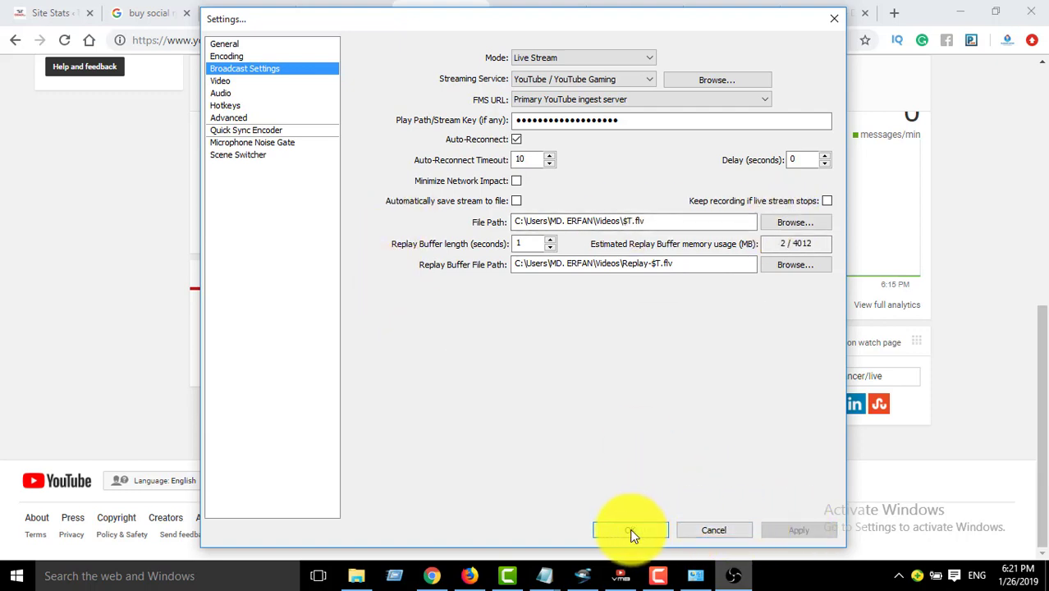
Step: In the Video settings, try the Monitor base resolution, switch back to Custom at 1366 x 768 and apply
left_click(246, 81)
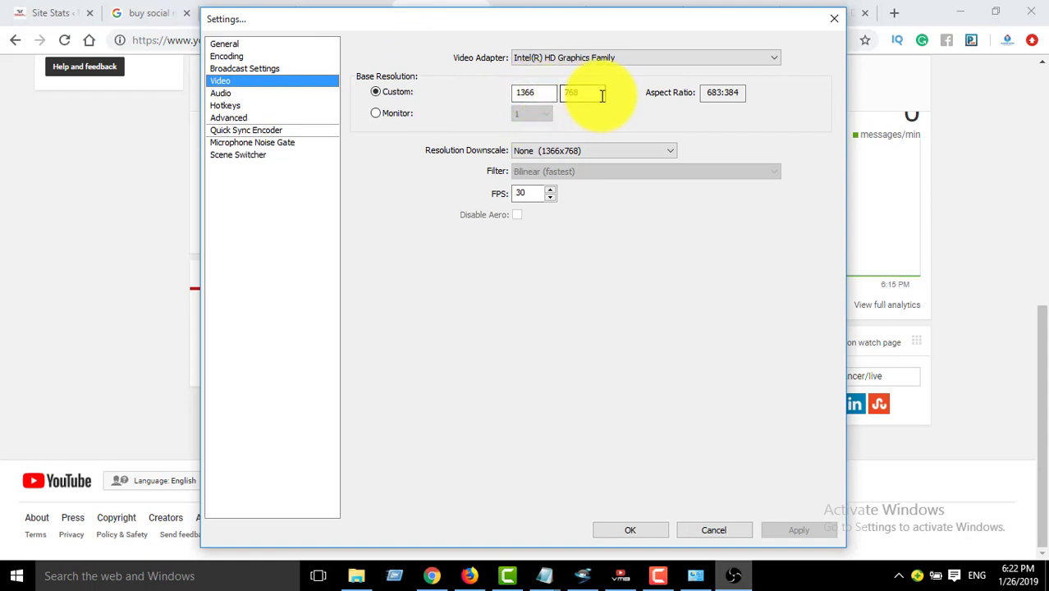
left_click(395, 115)
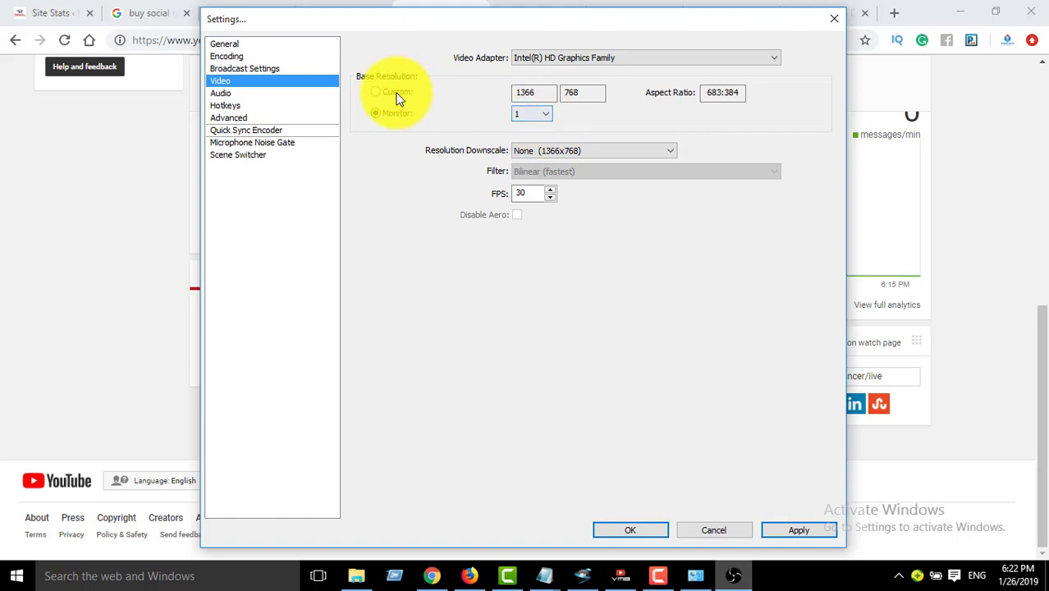
left_click(396, 94)
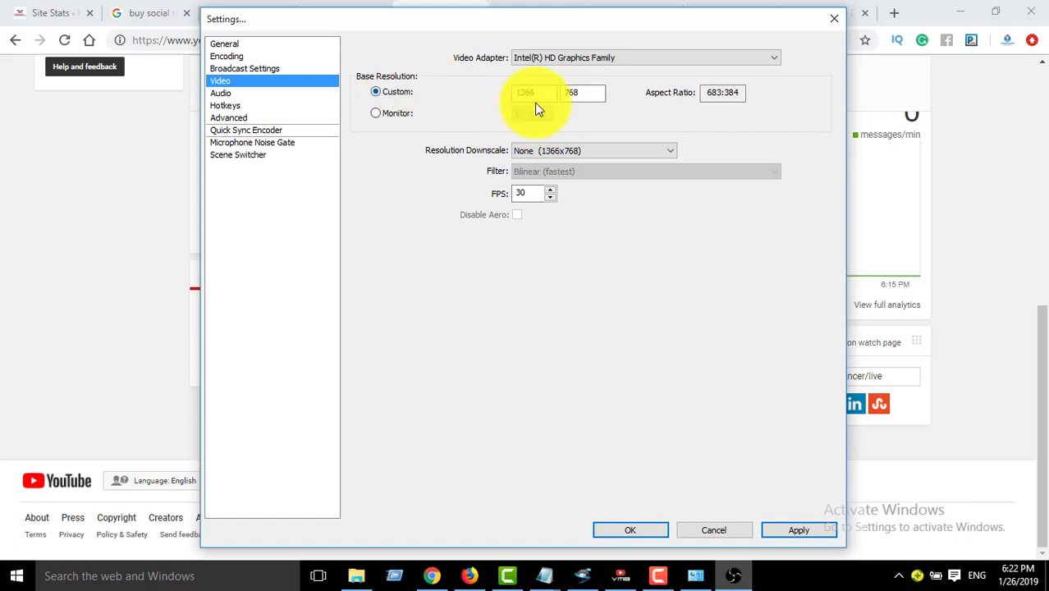
left_click(256, 97)
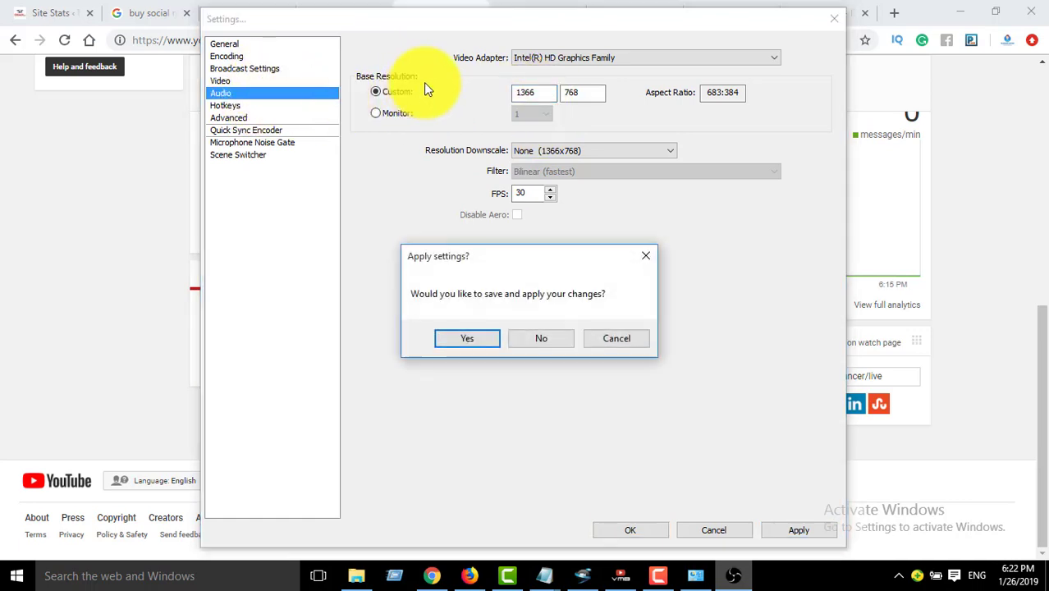
left_click(645, 254)
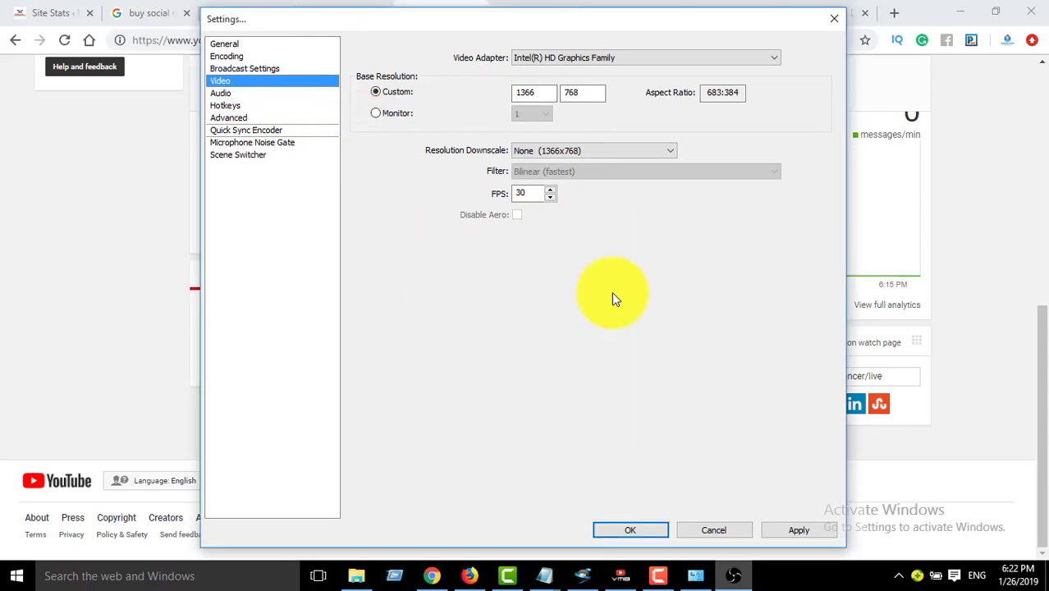
left_click(794, 530)
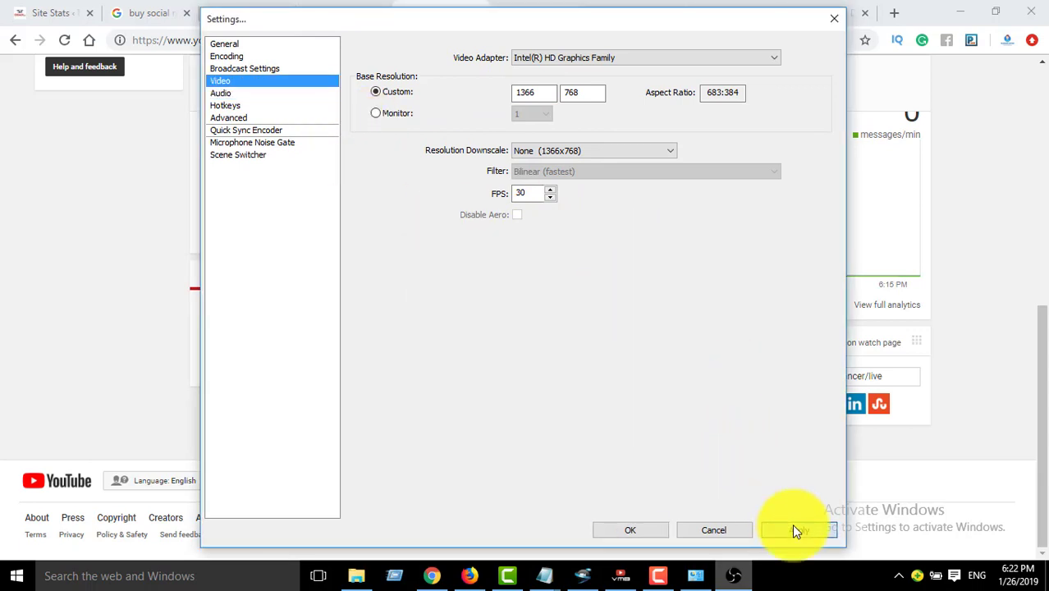
Step: Review the desktop audio and microphone device choices in the Audio settings, keeping Default and Microphone (Realtek Audio)
left_click(246, 94)
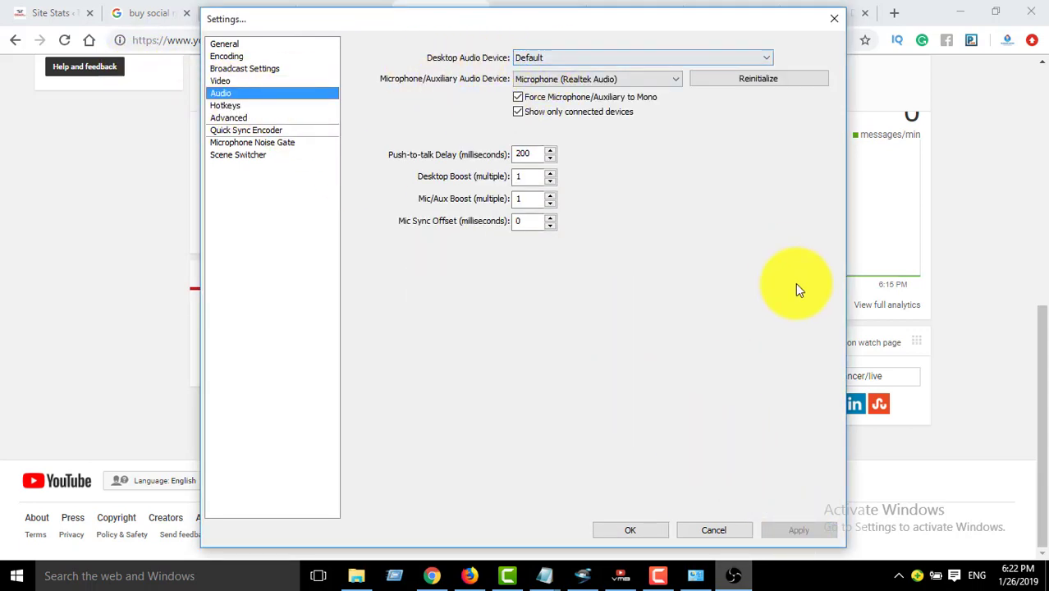
left_click(545, 60)
left_click(670, 89)
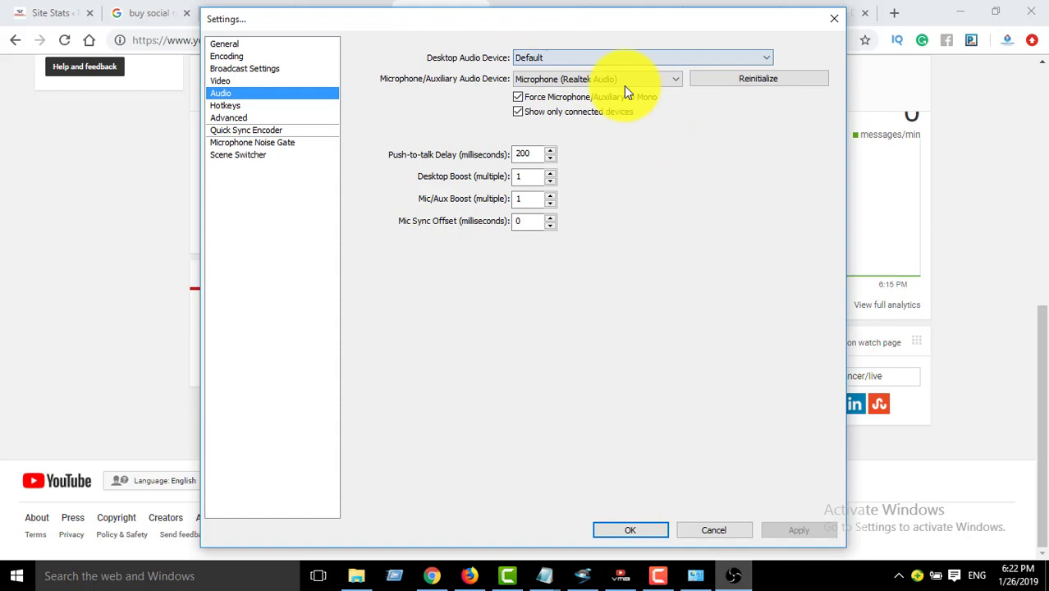
left_click(554, 80)
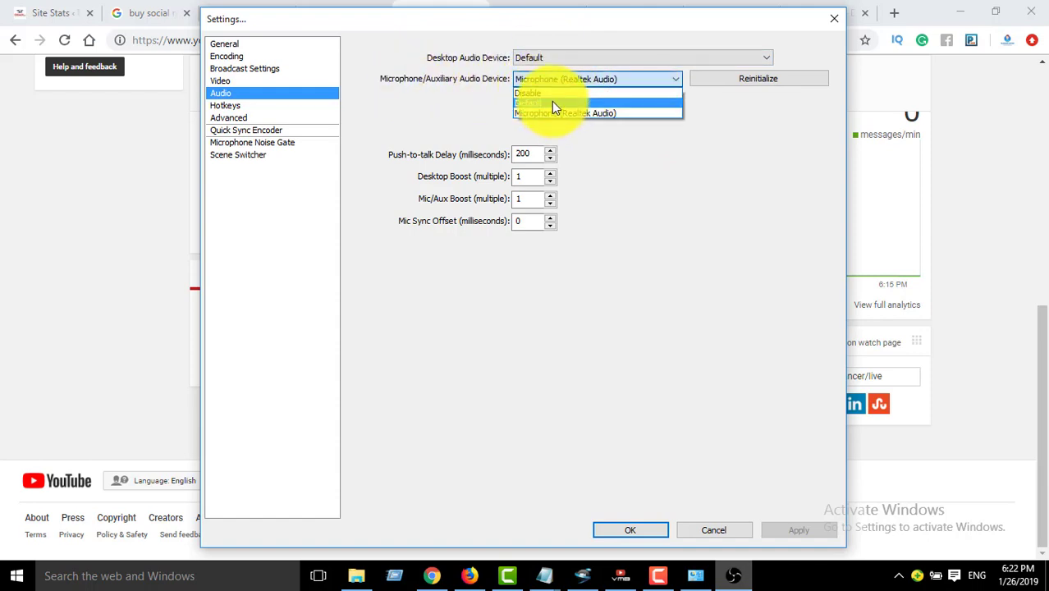
left_click(687, 148)
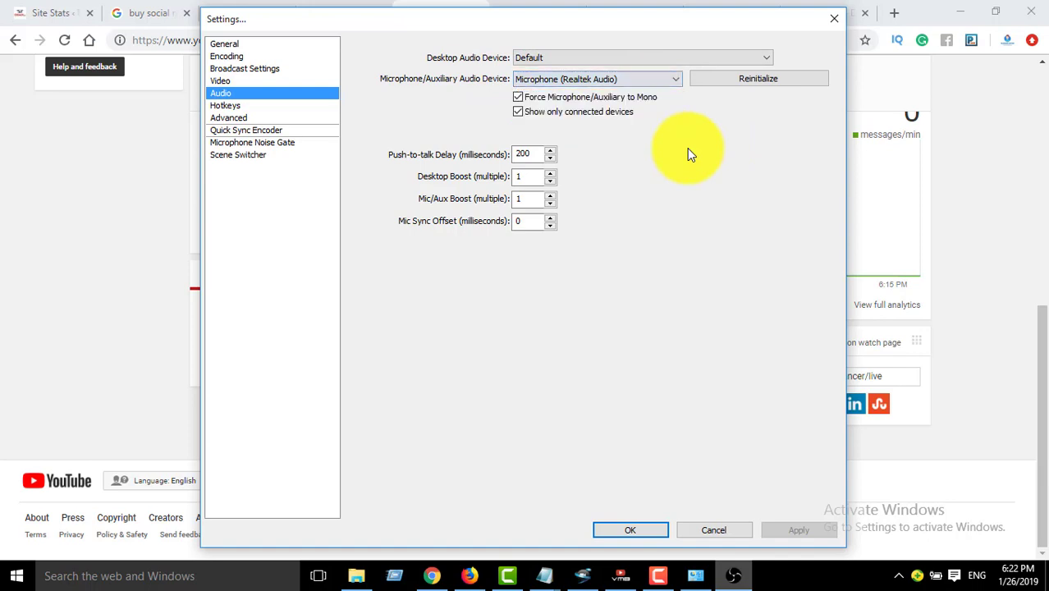
left_click(611, 80)
left_click(678, 115)
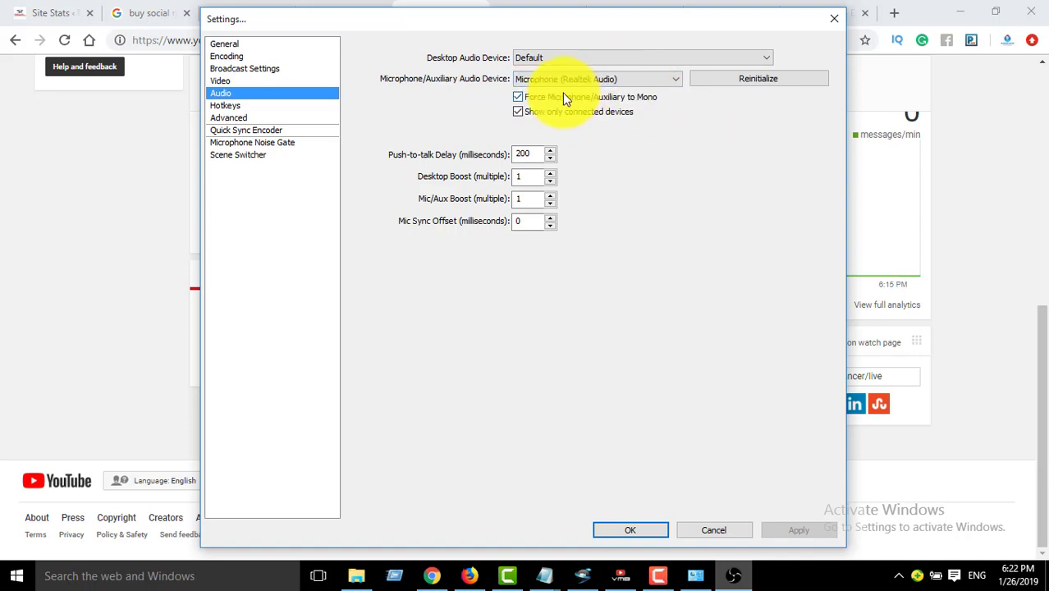
Step: Review the Advanced, Encoding and Broadcast Settings pages and accept the settings to return to the main window
left_click(234, 118)
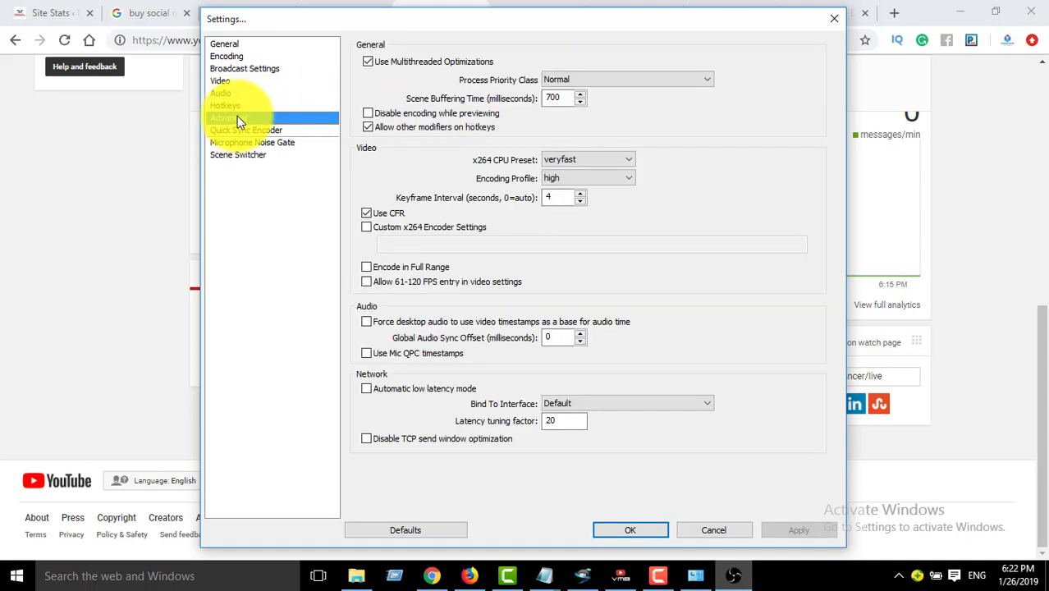
left_click(283, 56)
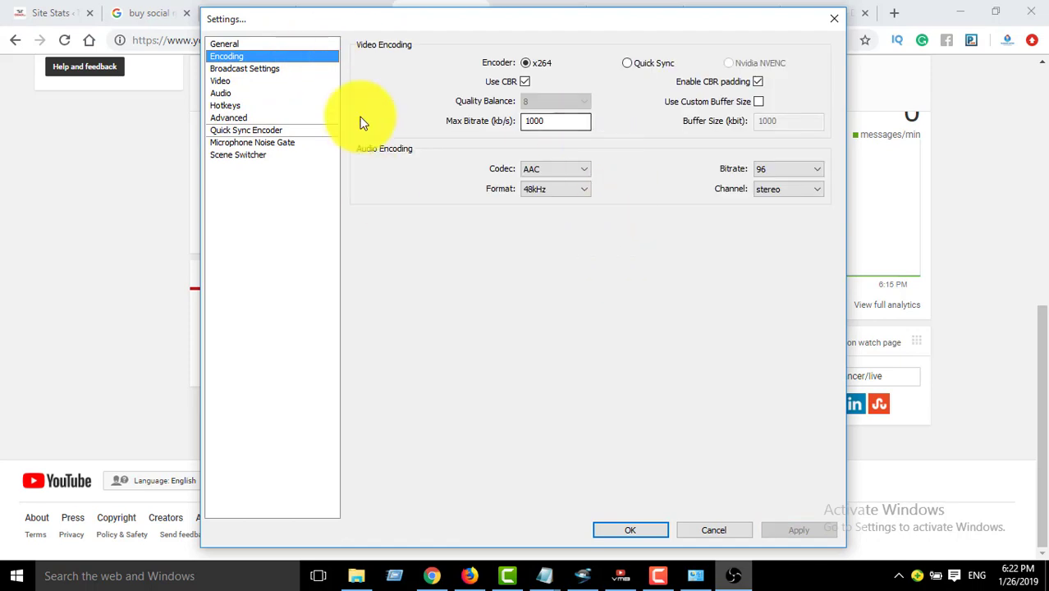
left_click(253, 71)
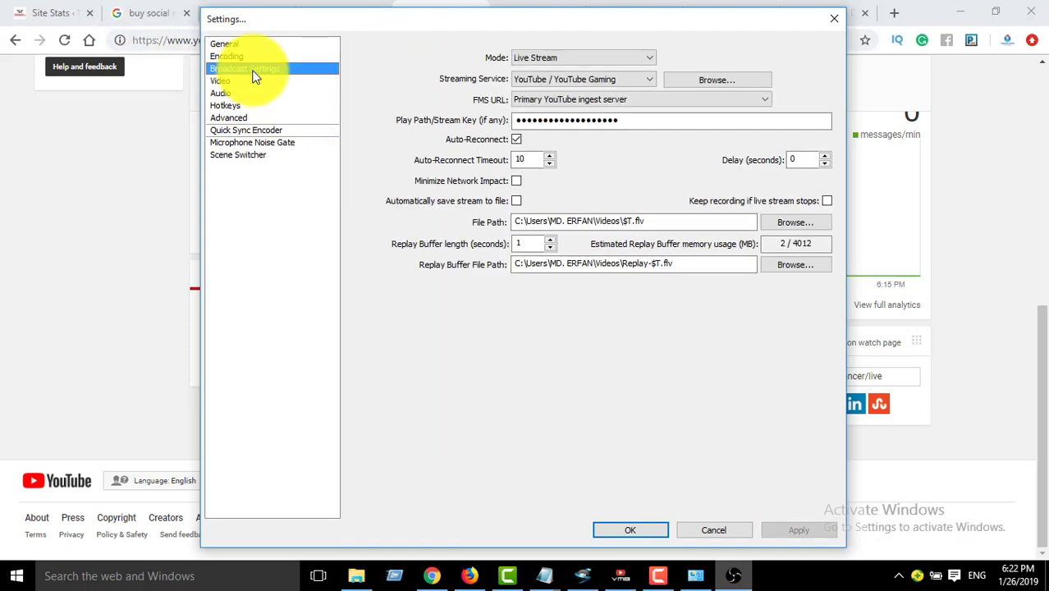
left_click(635, 530)
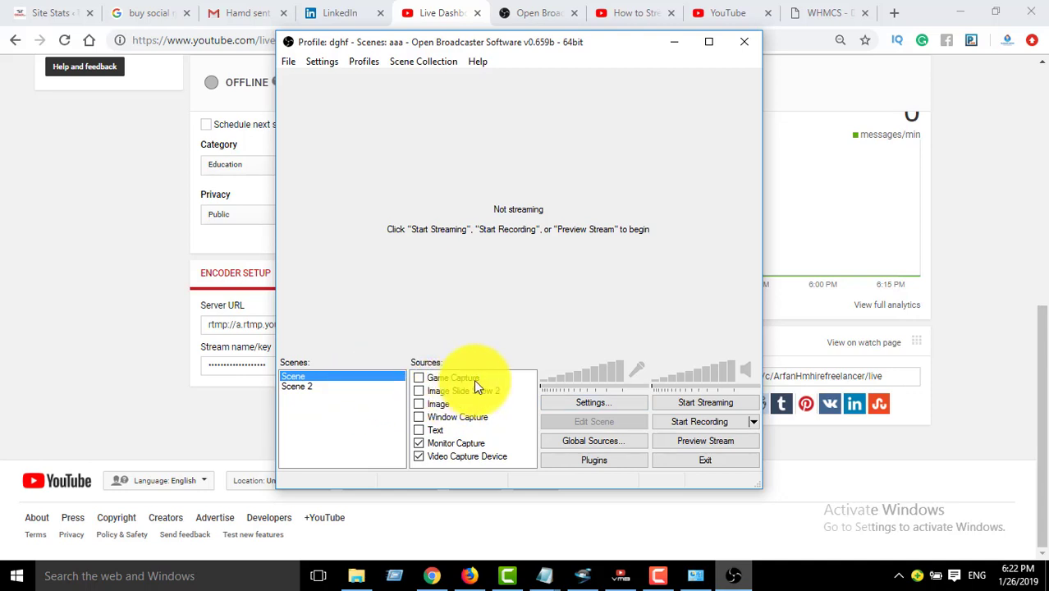
Step: Remove both existing scenes, Scene and Scene 2, from the scene list
right_click(341, 382)
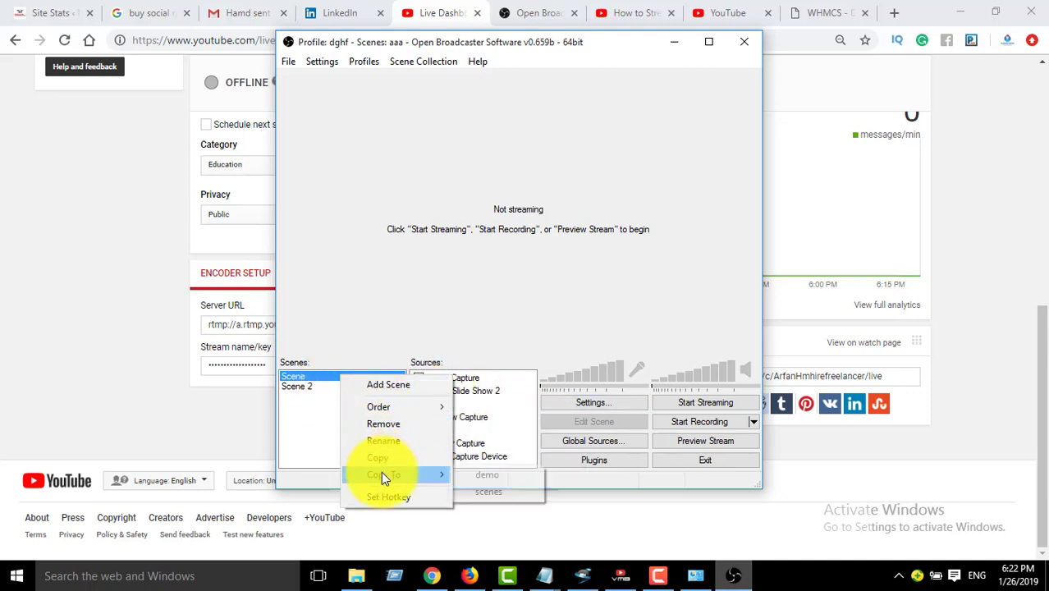
left_click(390, 424)
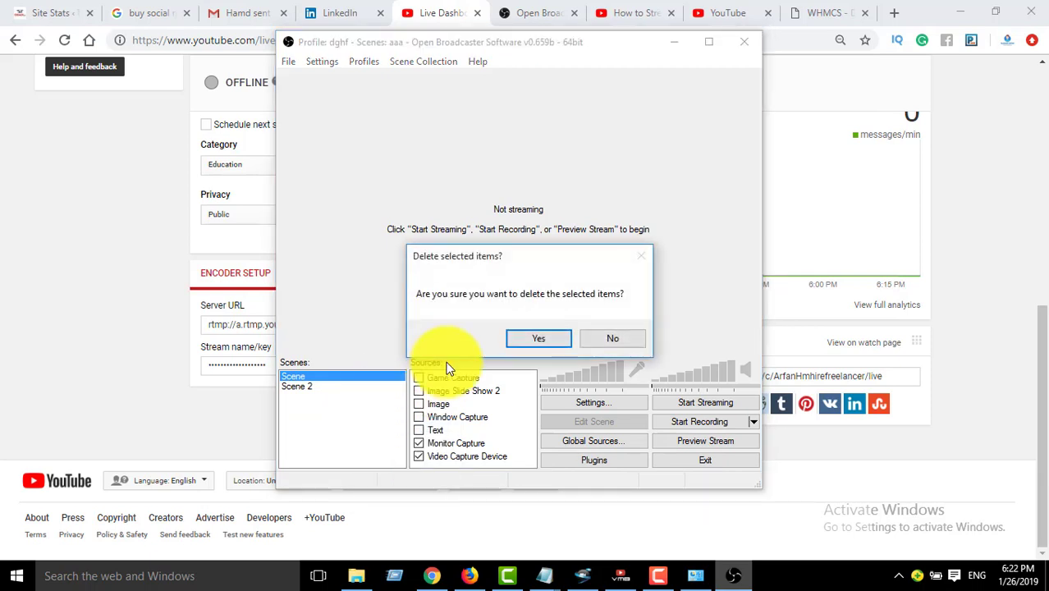
left_click(523, 345)
right_click(340, 374)
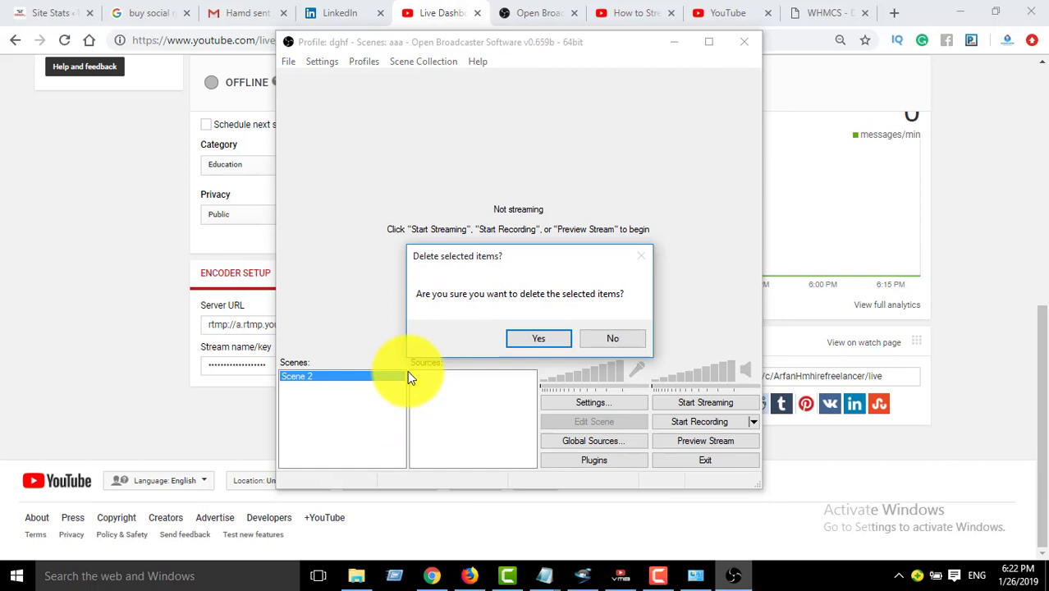
left_click(538, 339)
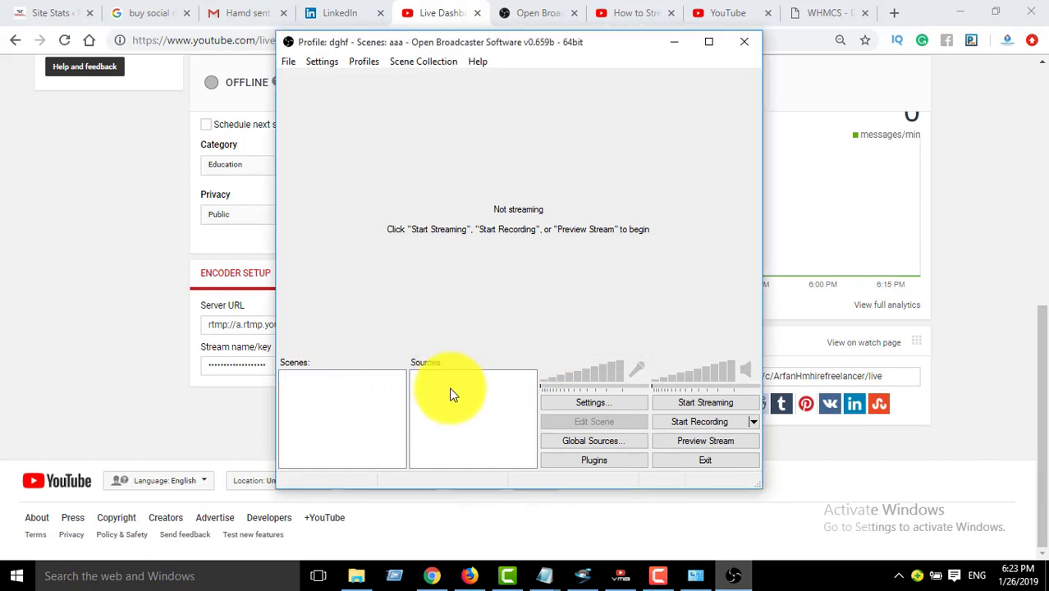
Step: Add a new scene named YouTube Live
right_click(360, 387)
left_click(413, 398)
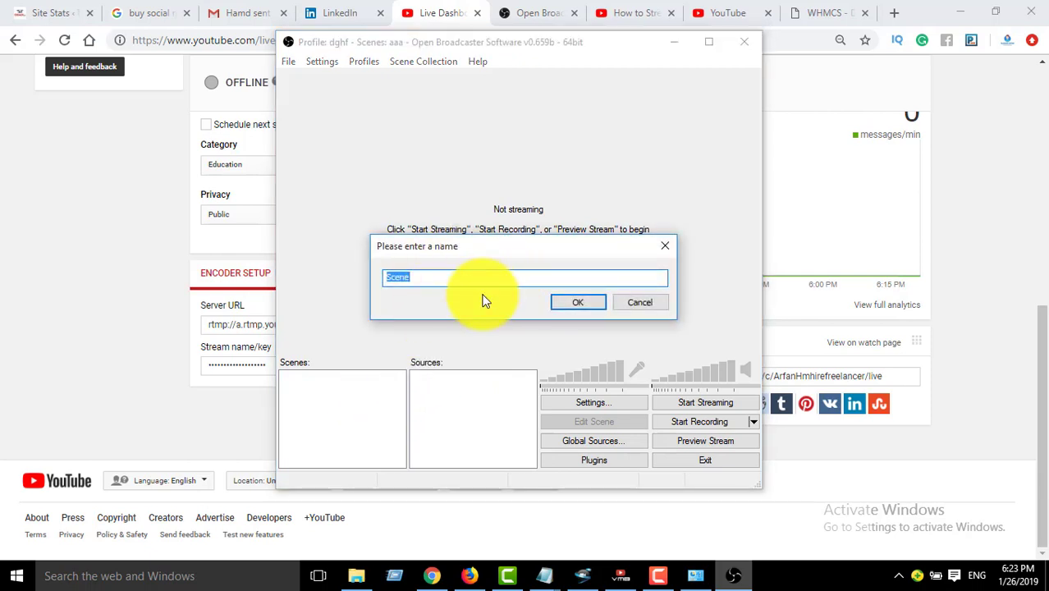
type("YouTube Live")
left_click(577, 302)
Step: Add a second scene named Facebook Live
right_click(340, 397)
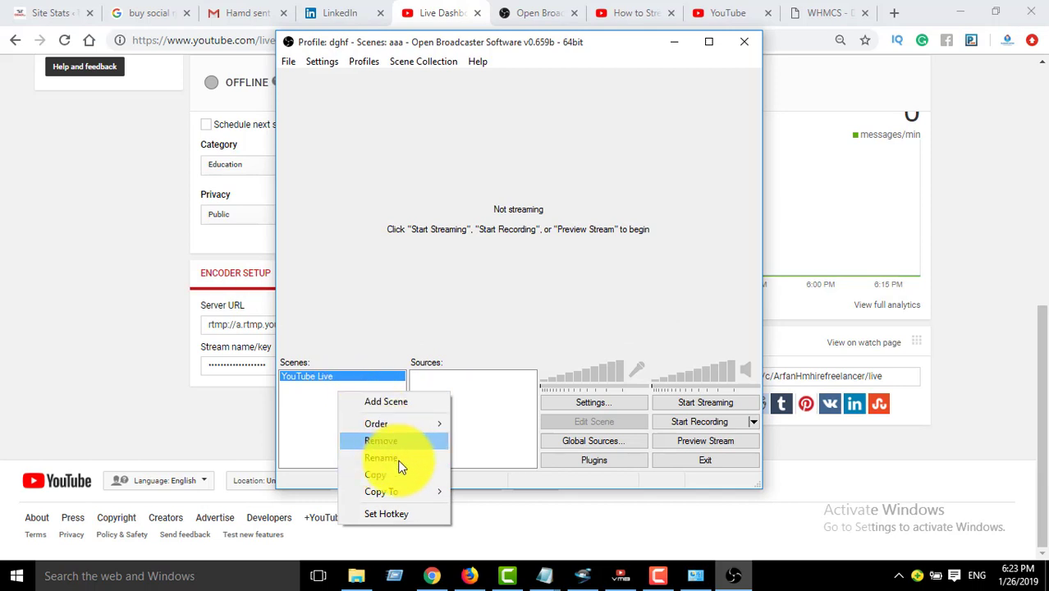
left_click(394, 402)
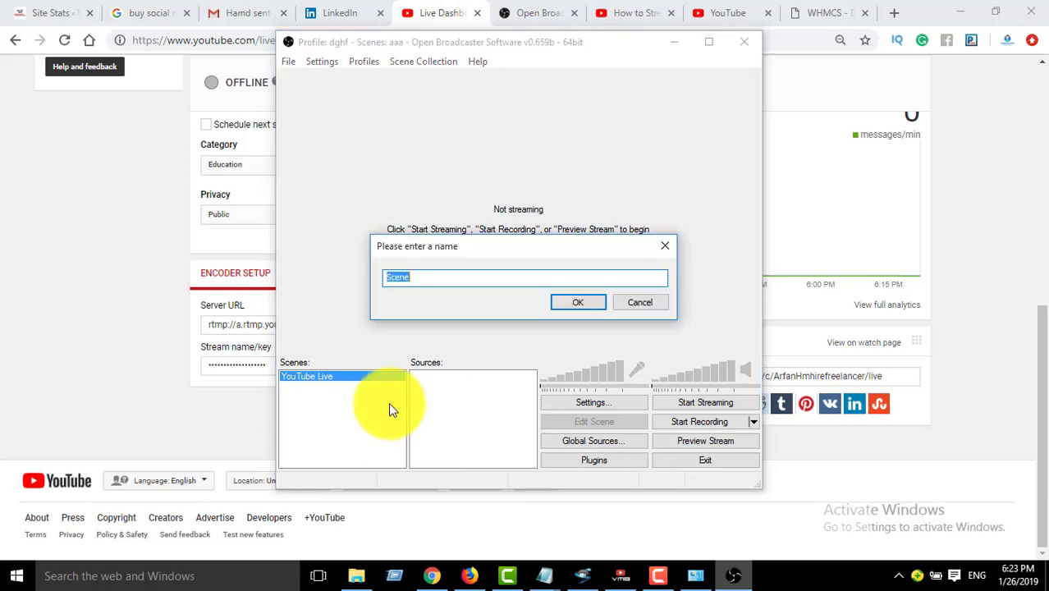
type("Facebook Live")
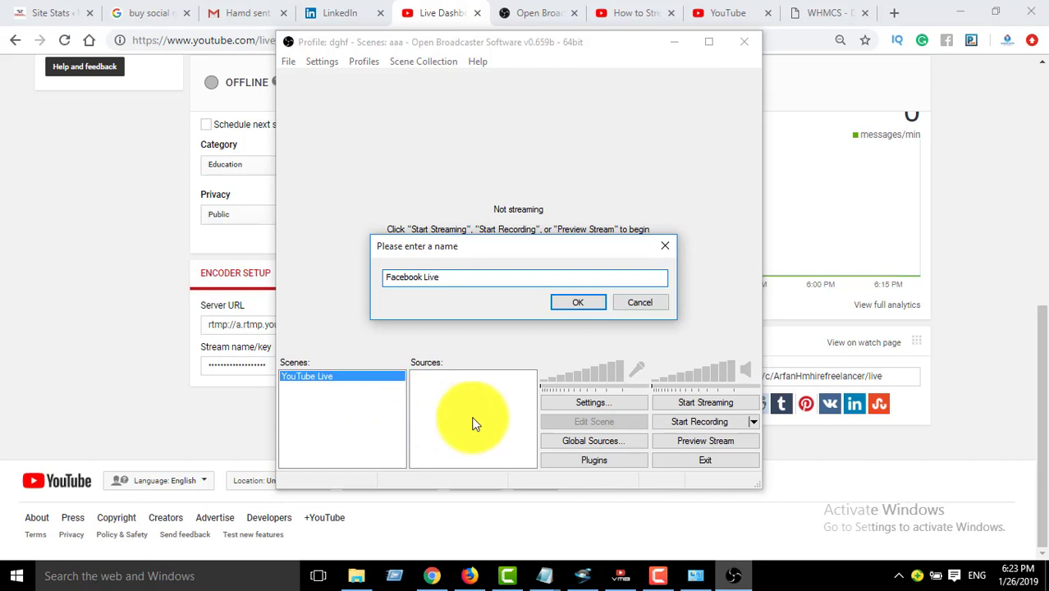
left_click(573, 303)
Step: Add a Window Capture source to the YouTube Live scene, capturing the inner window of Live Dashboard - YouTube - Google Chrome
left_click(323, 376)
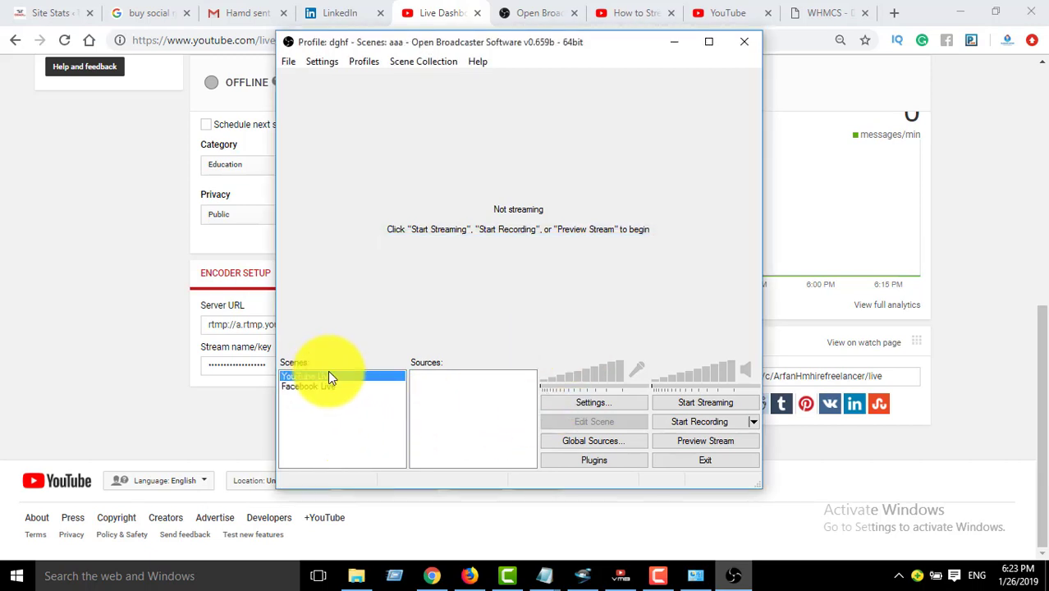
right_click(453, 389)
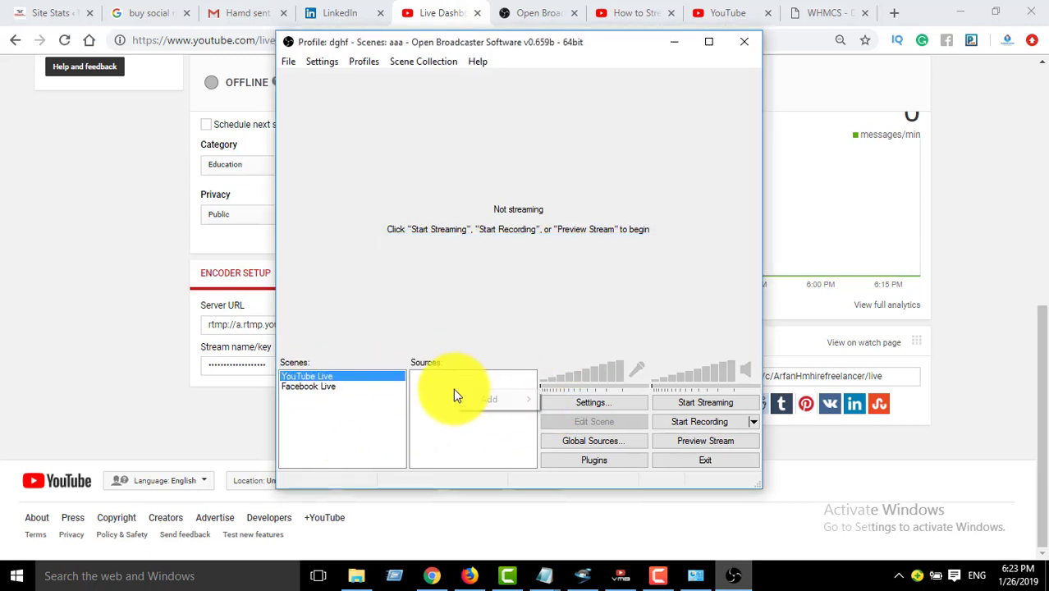
left_click(435, 400)
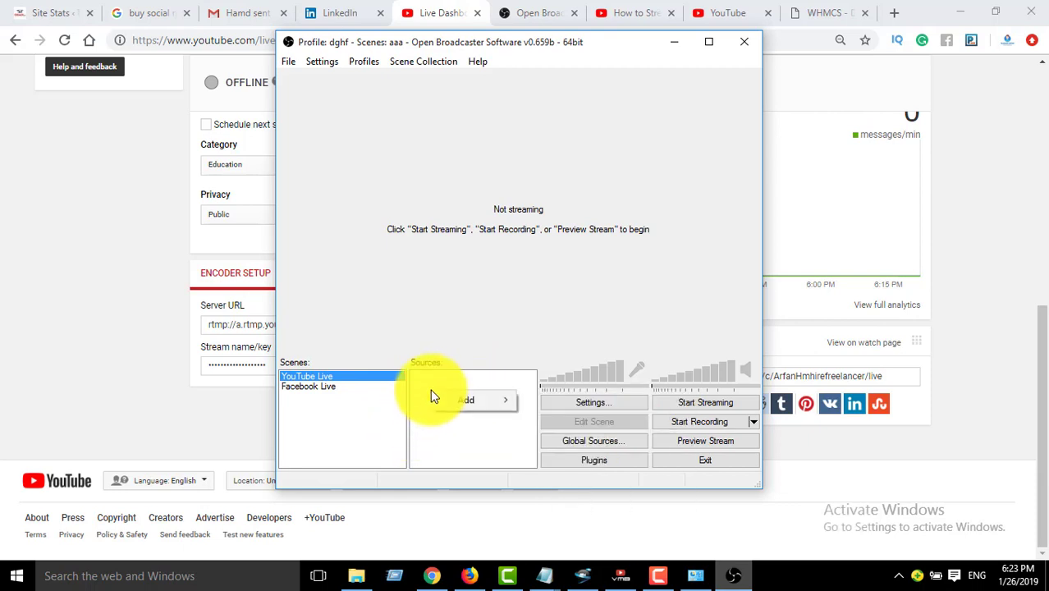
right_click(450, 411)
mouse_move(480, 405)
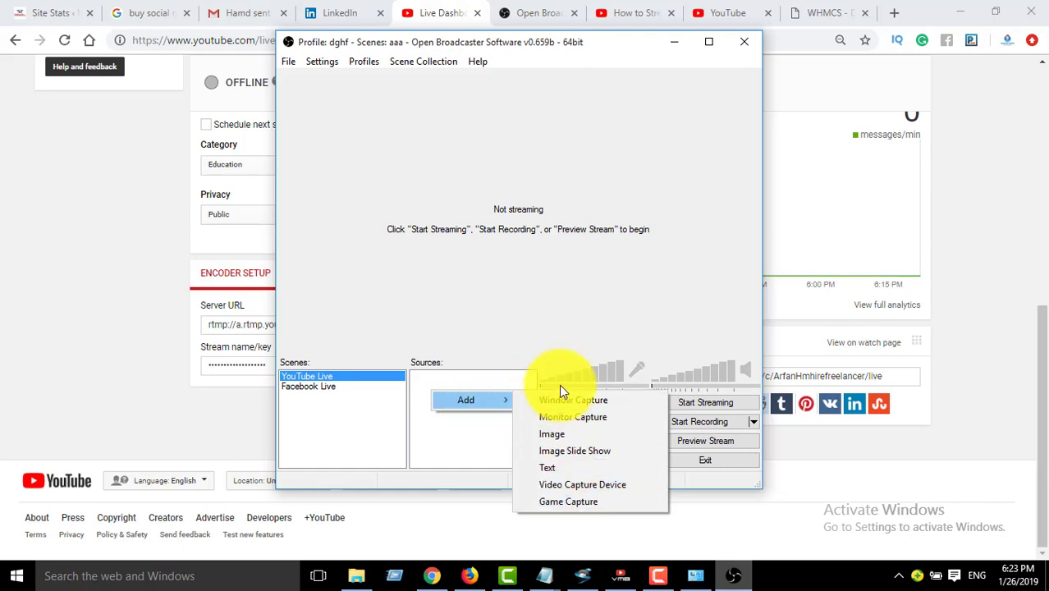
left_click(576, 401)
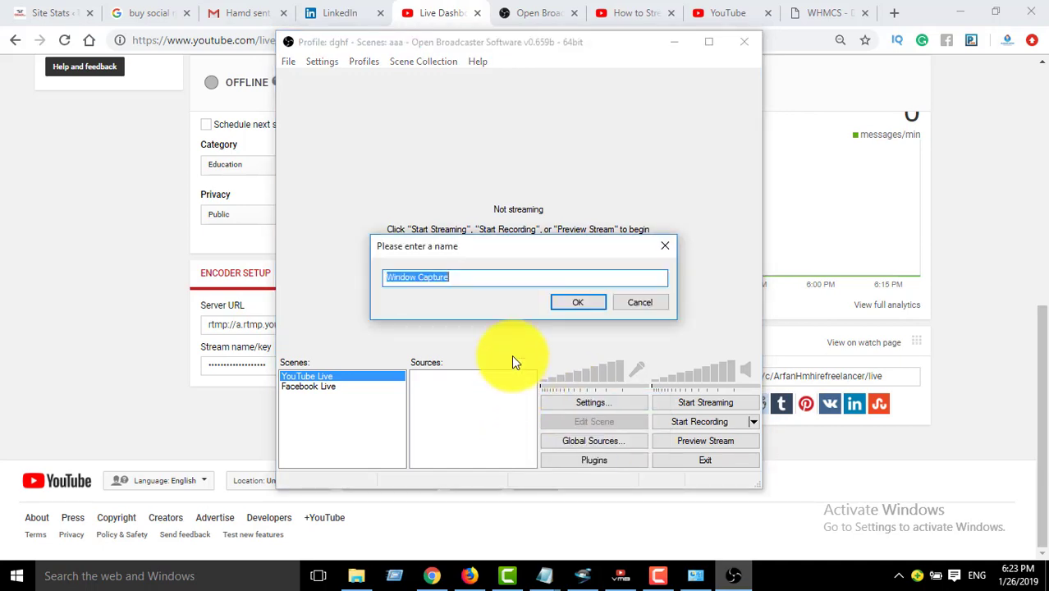
left_click(577, 303)
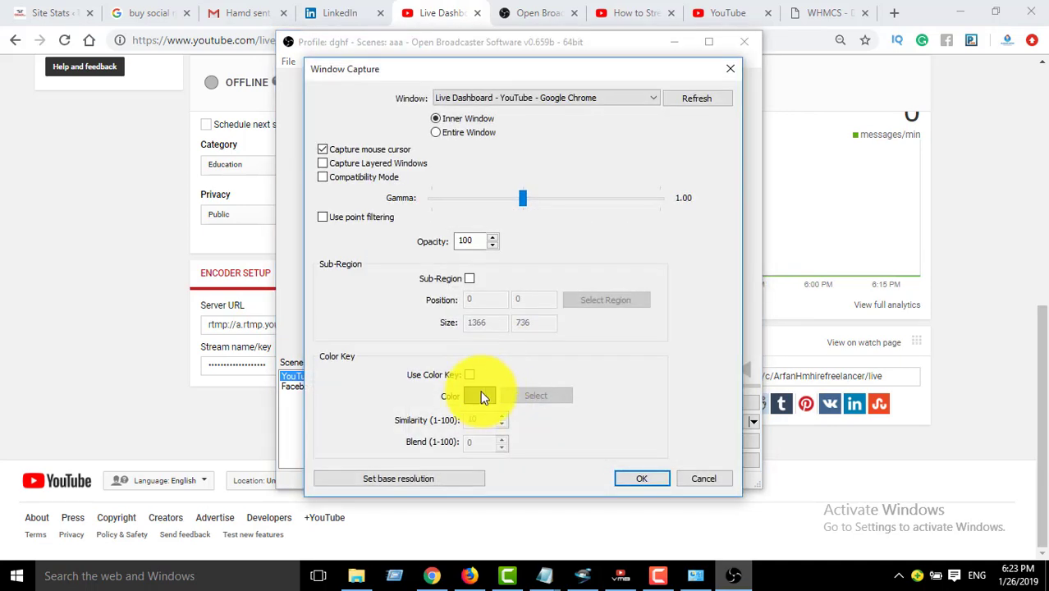
left_click(585, 100)
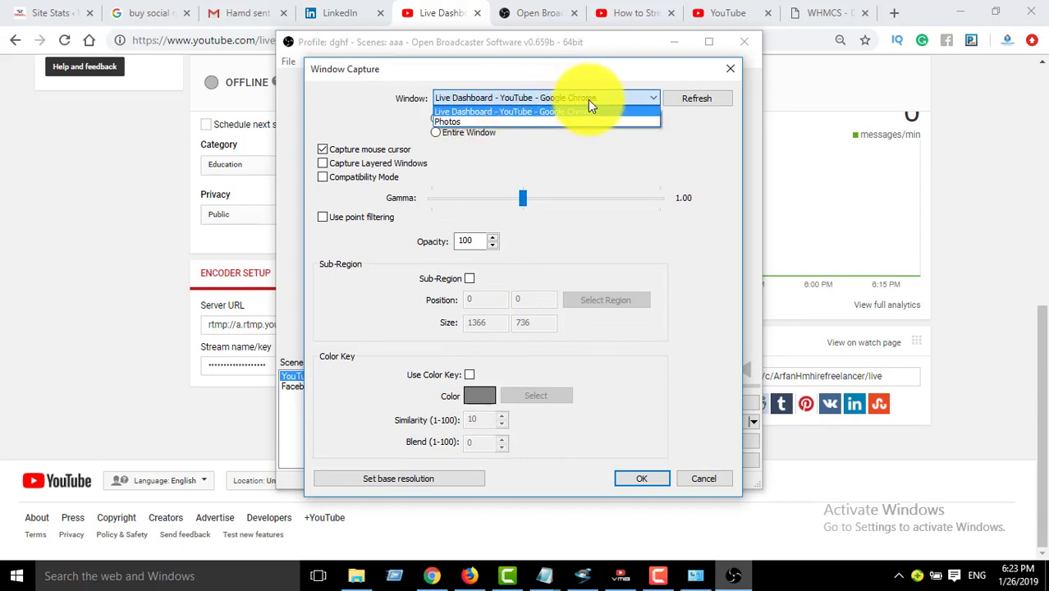
left_click(708, 113)
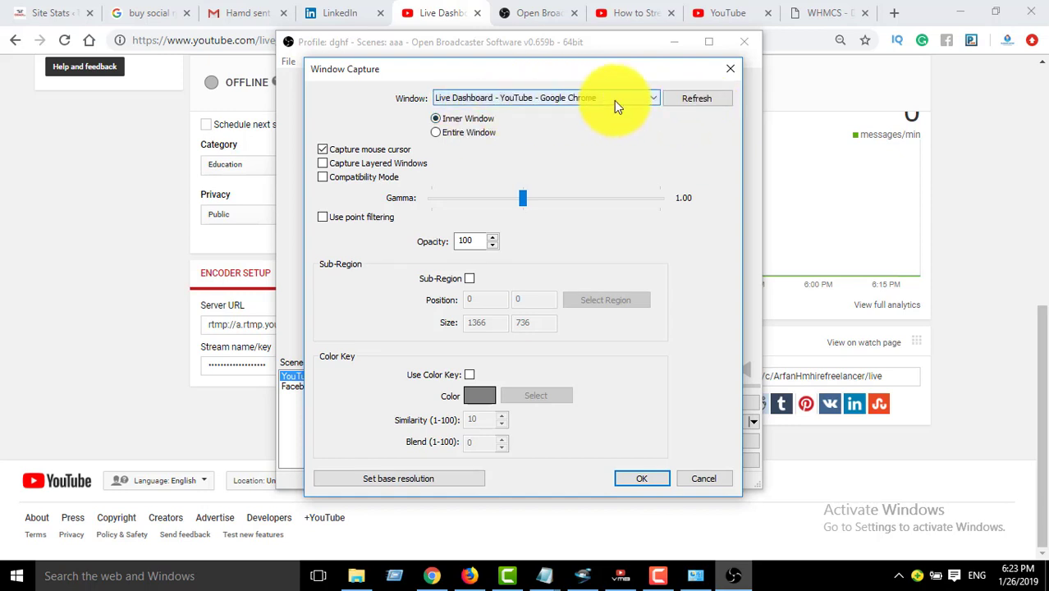
left_click(640, 480)
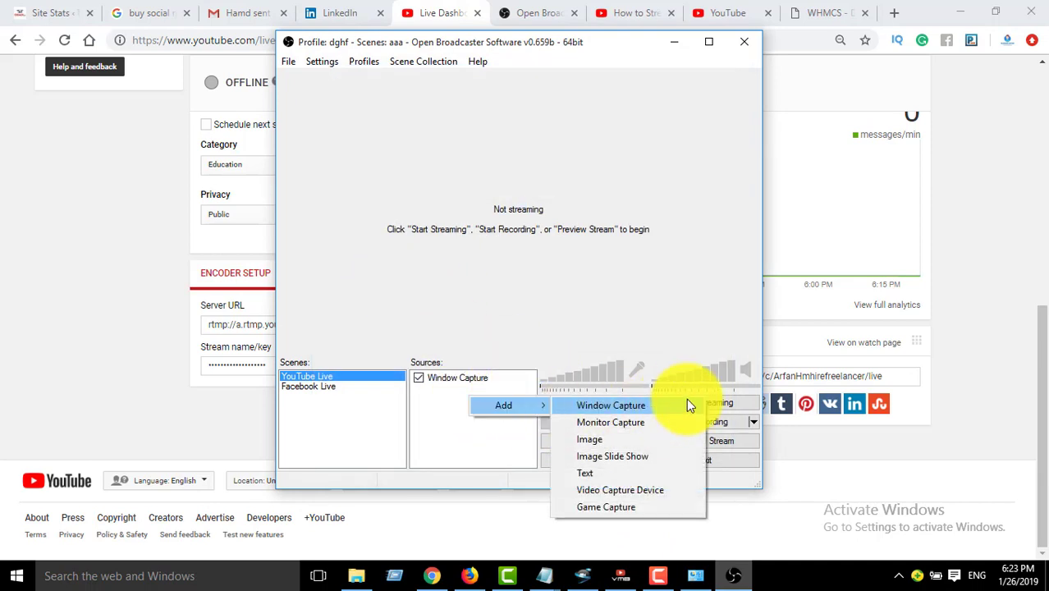
Step: Preview the stream with only the Window Capture source, then stop the preview
left_click(696, 303)
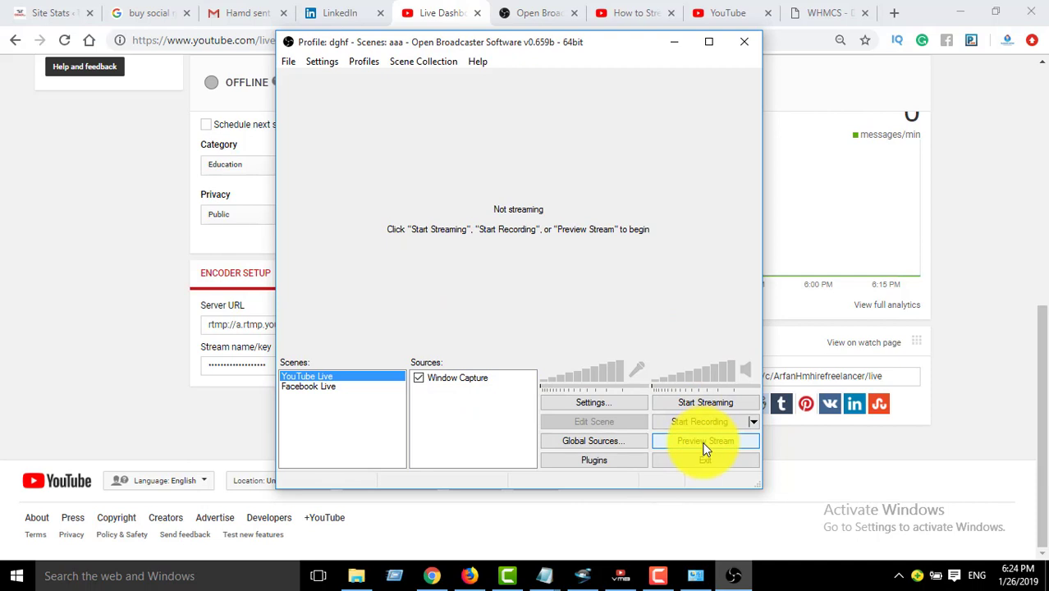
left_click(704, 444)
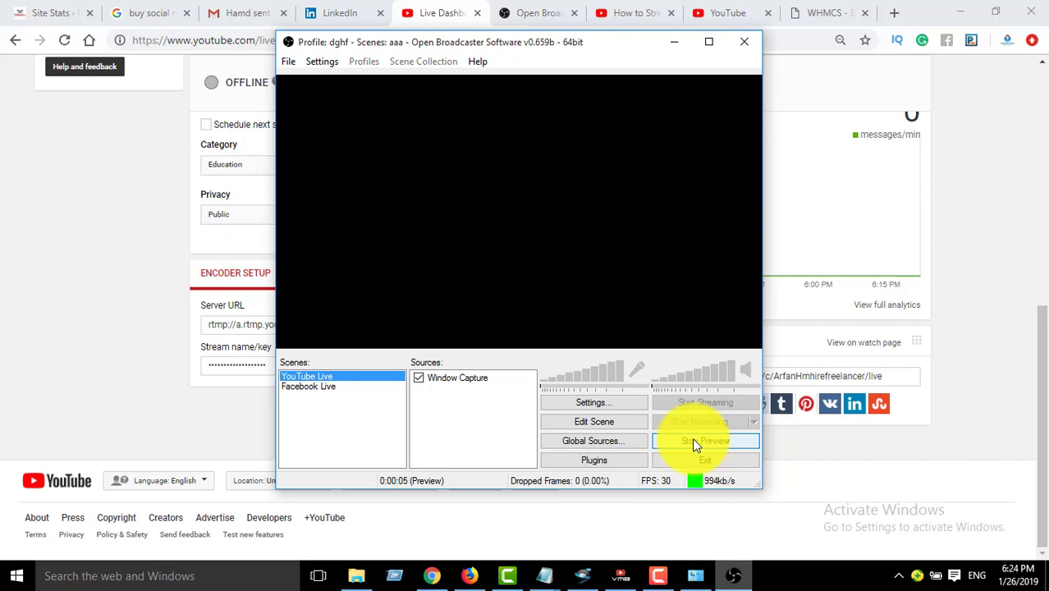
left_click(692, 442)
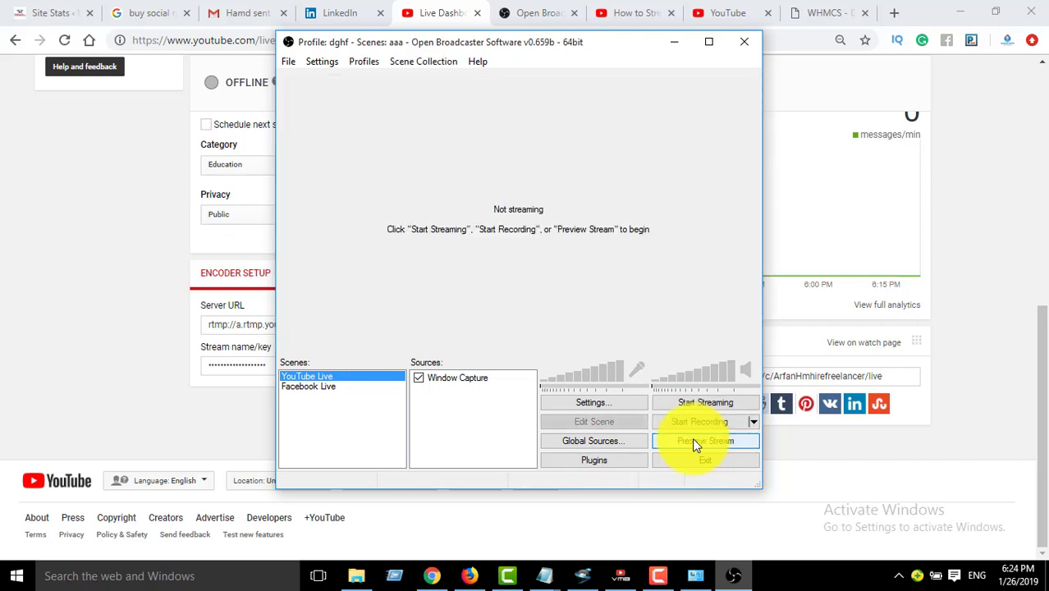
Step: Add a Monitor Capture source for monitor 1 with the mouse cursor captured to the YouTube Live scene, and start the stream preview
right_click(493, 408)
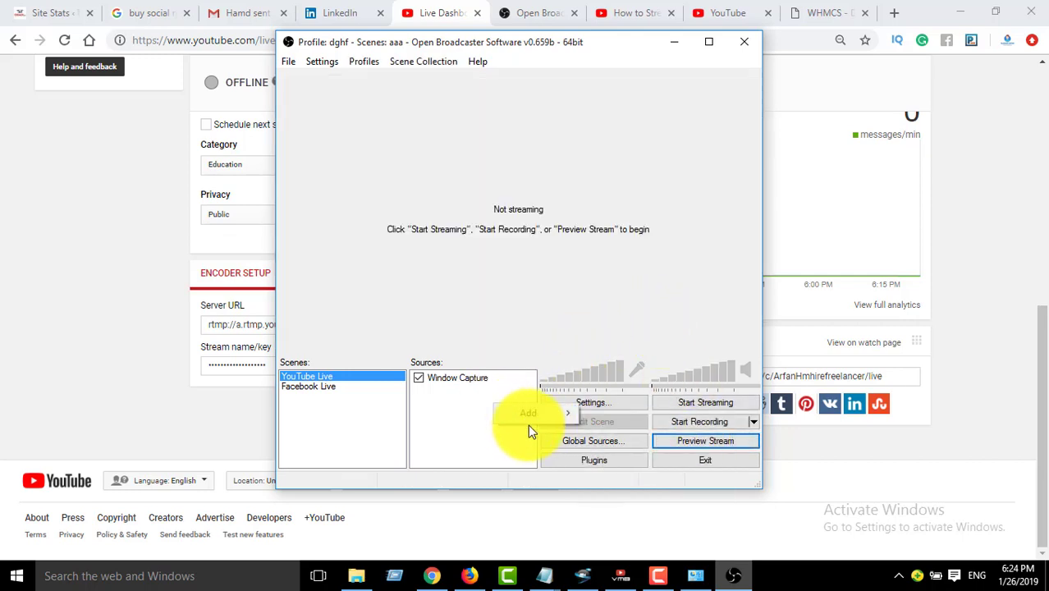
mouse_move(558, 412)
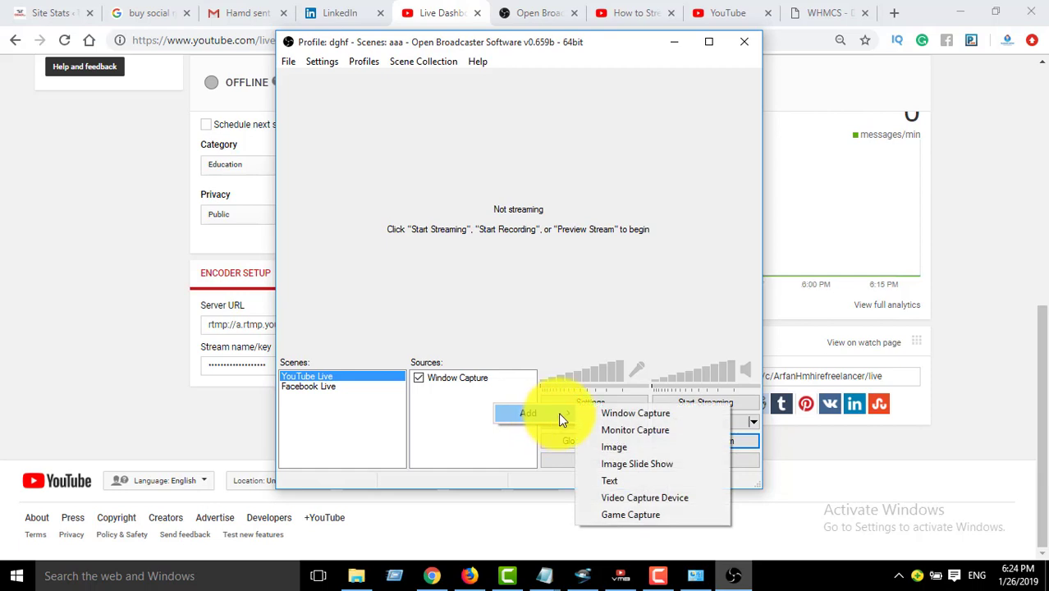
left_click(623, 430)
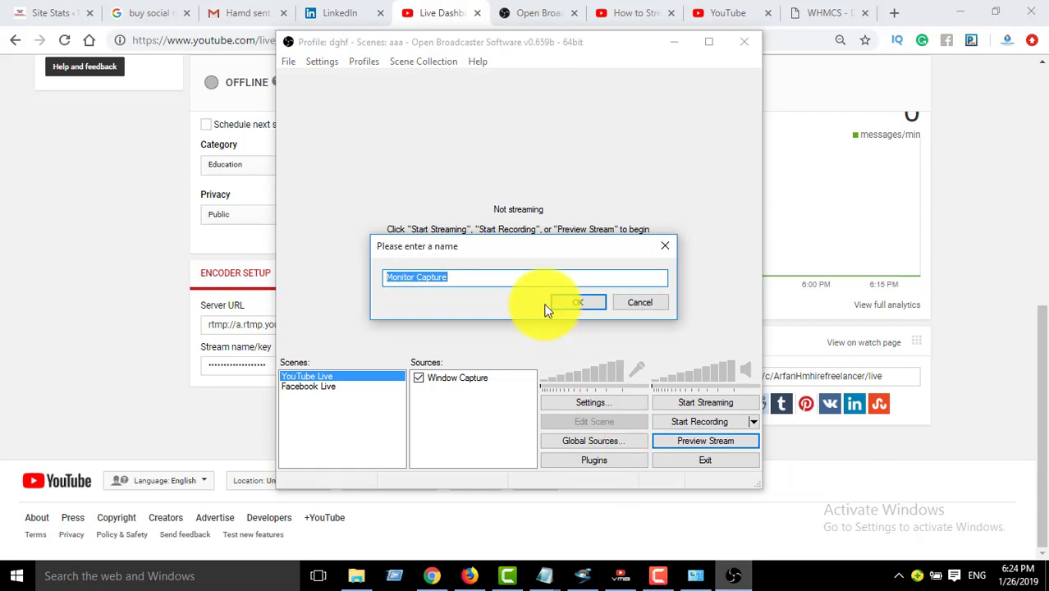
left_click(569, 304)
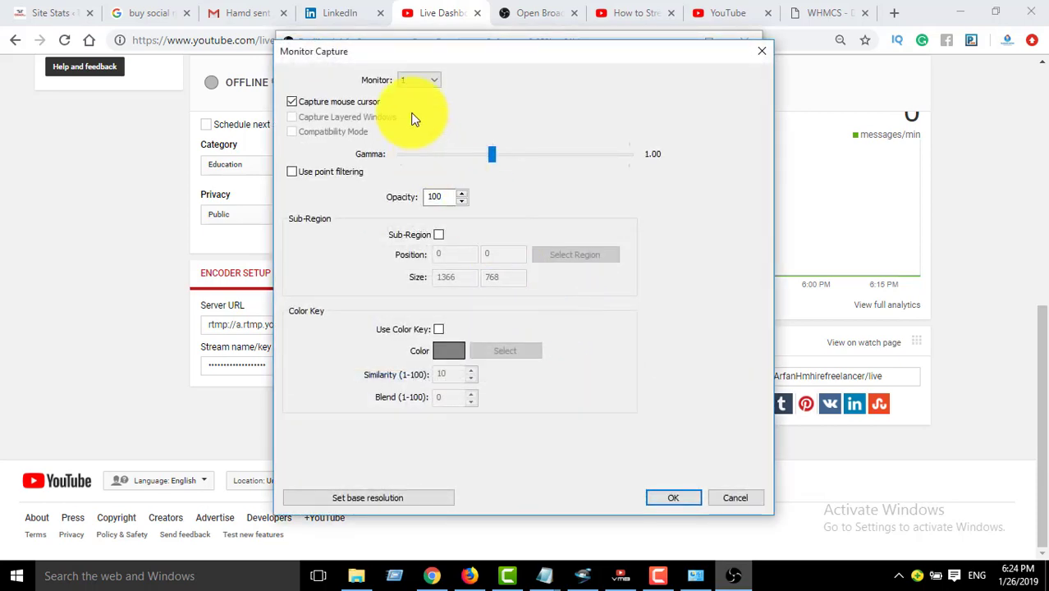
left_click(669, 497)
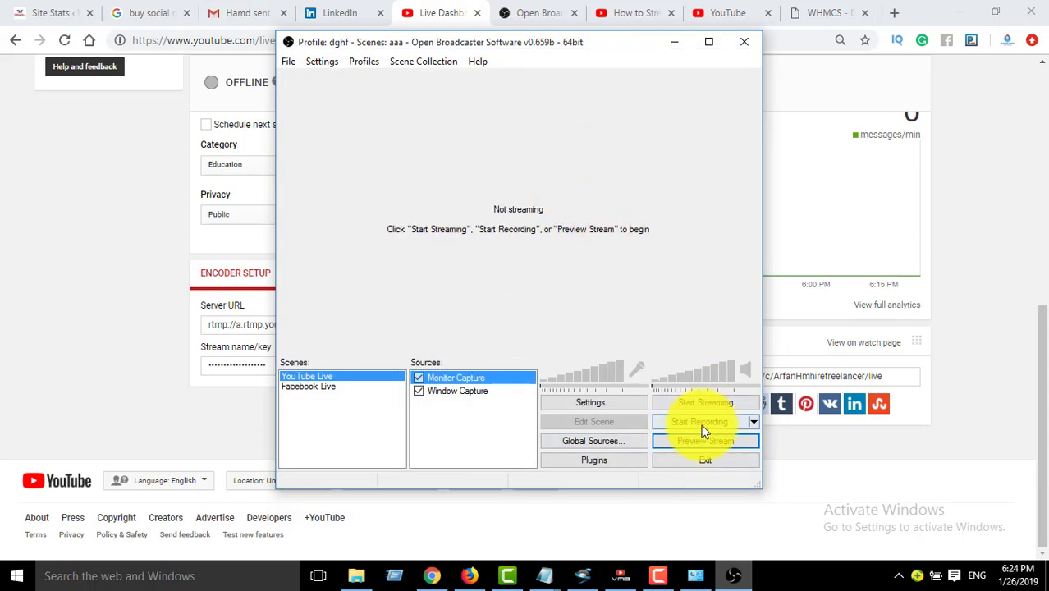
left_click(685, 441)
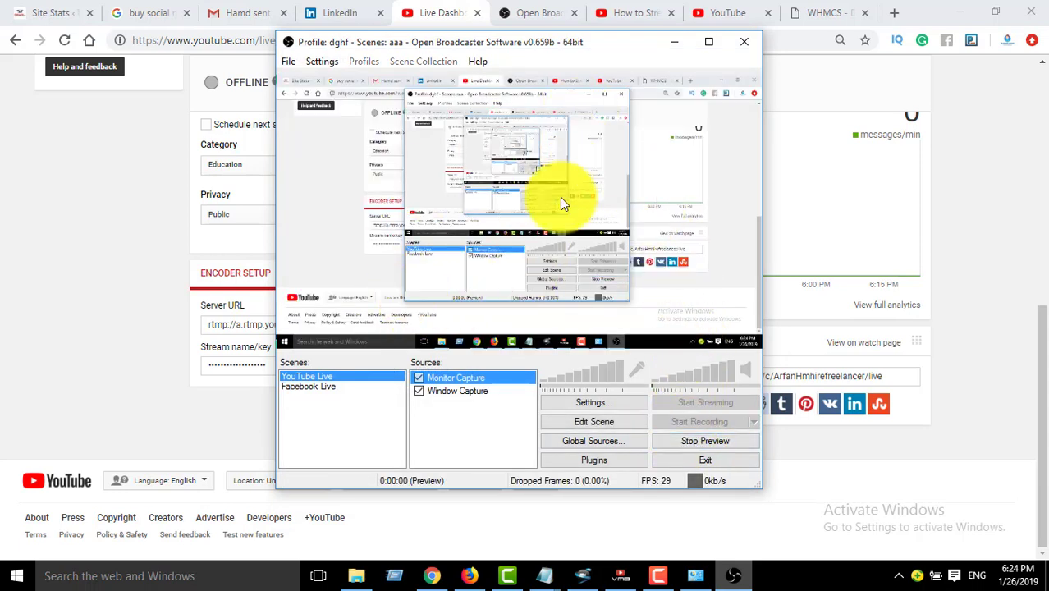
Step: Hide the Window Capture source in the YouTube Live scene to check the preview, and show it again
left_click(423, 391)
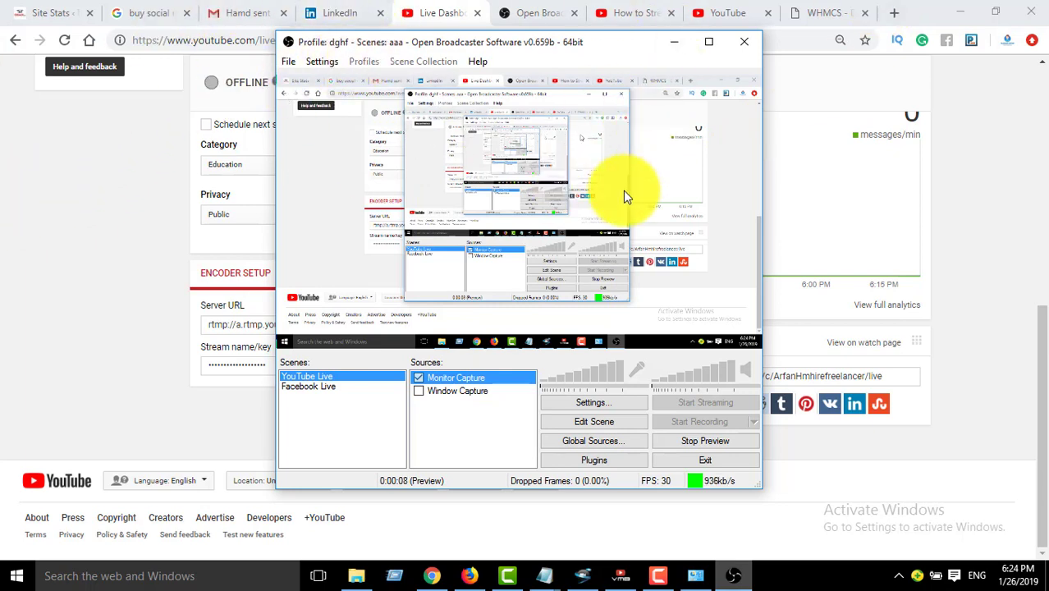
left_click(442, 392)
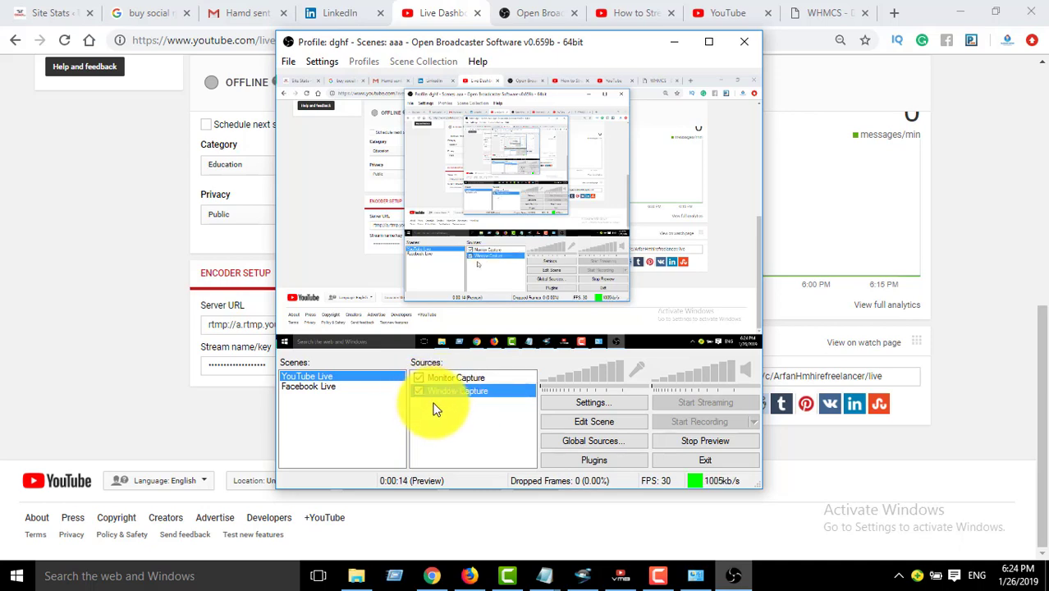
Step: Add an Image source to the YouTube Live scene, using the photo of the laughing couple from the culive24 images folder
right_click(431, 405)
mouse_move(480, 415)
left_click(598, 448)
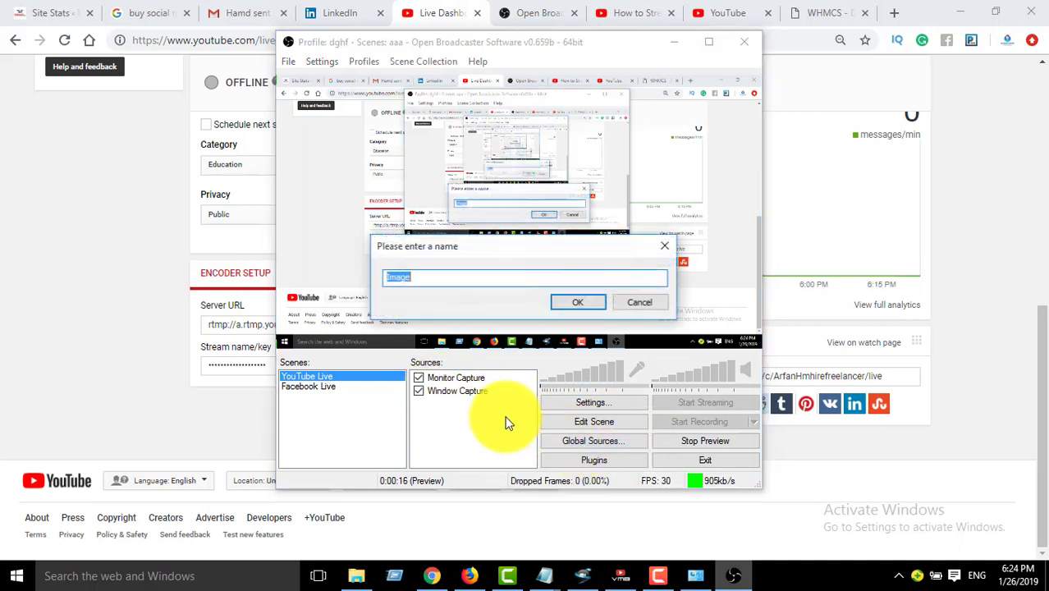
left_click(584, 300)
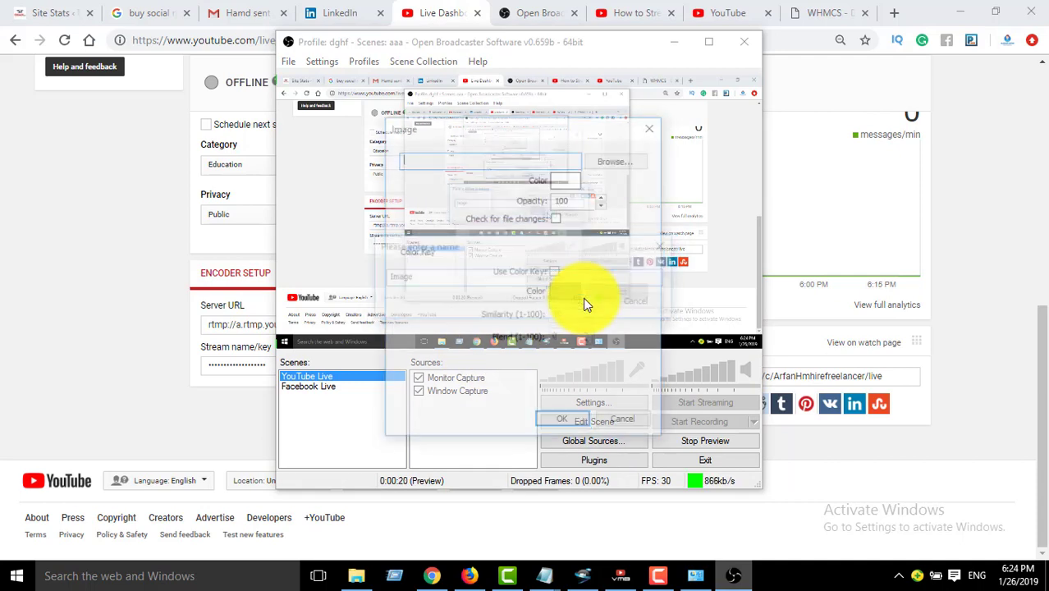
left_click(619, 161)
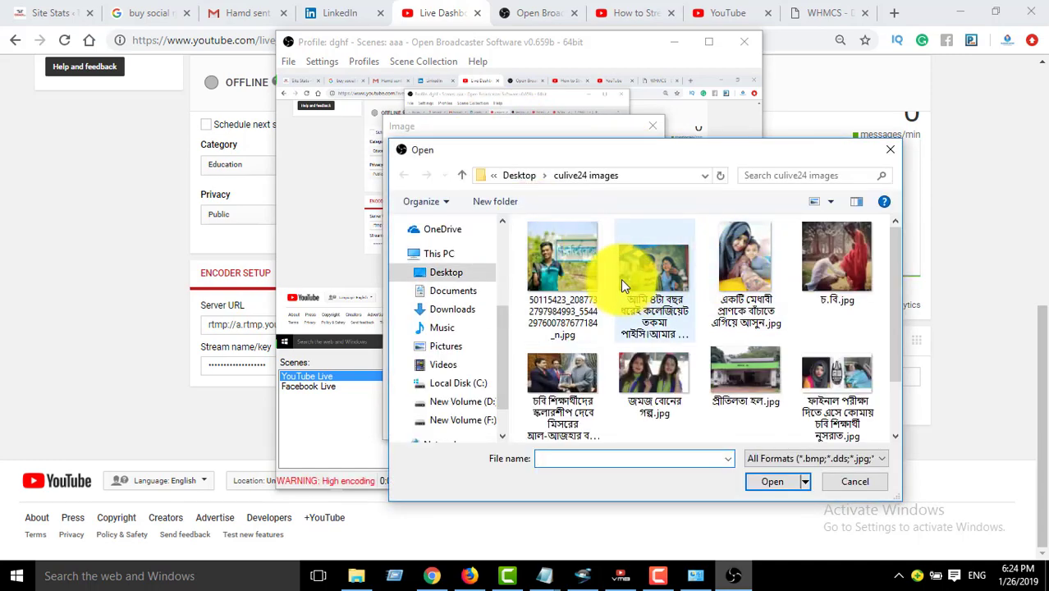
left_click(628, 275)
left_click(771, 481)
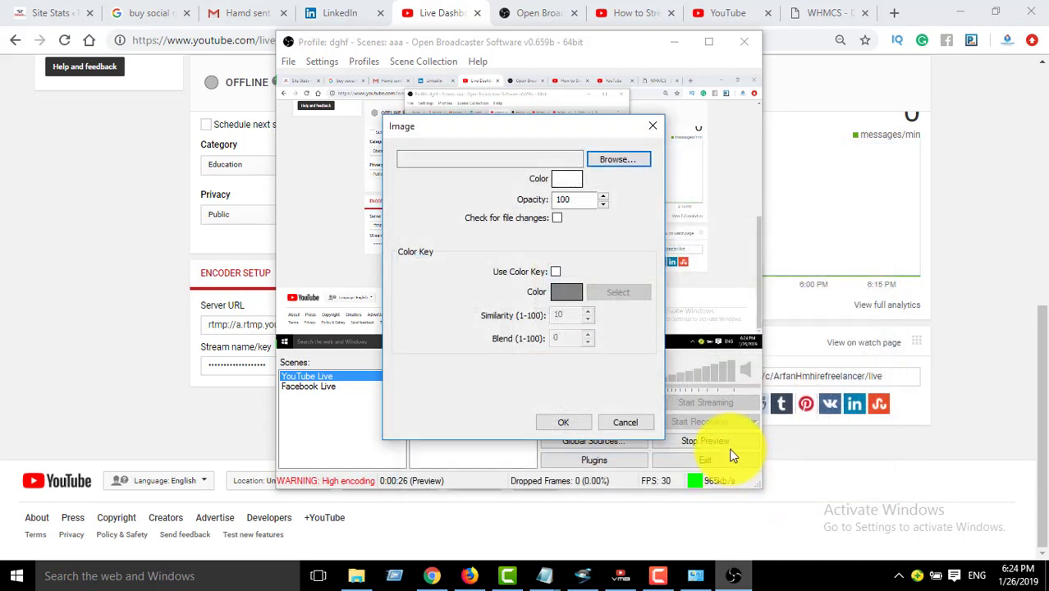
left_click(563, 422)
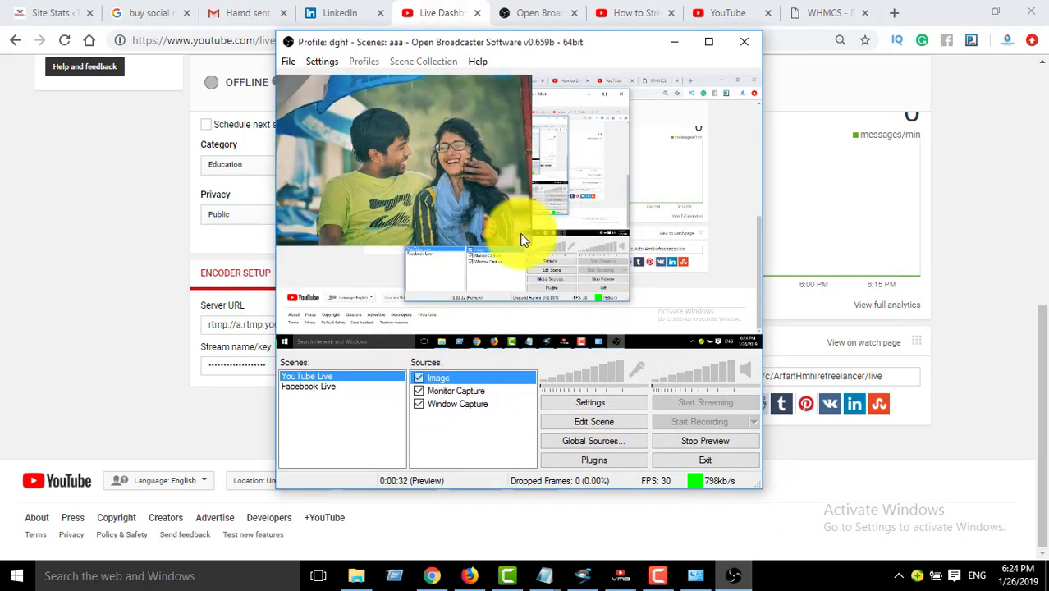
Step: Enlarge the Image source in scene editing until it fills nearly the full height of the preview
left_click(602, 423)
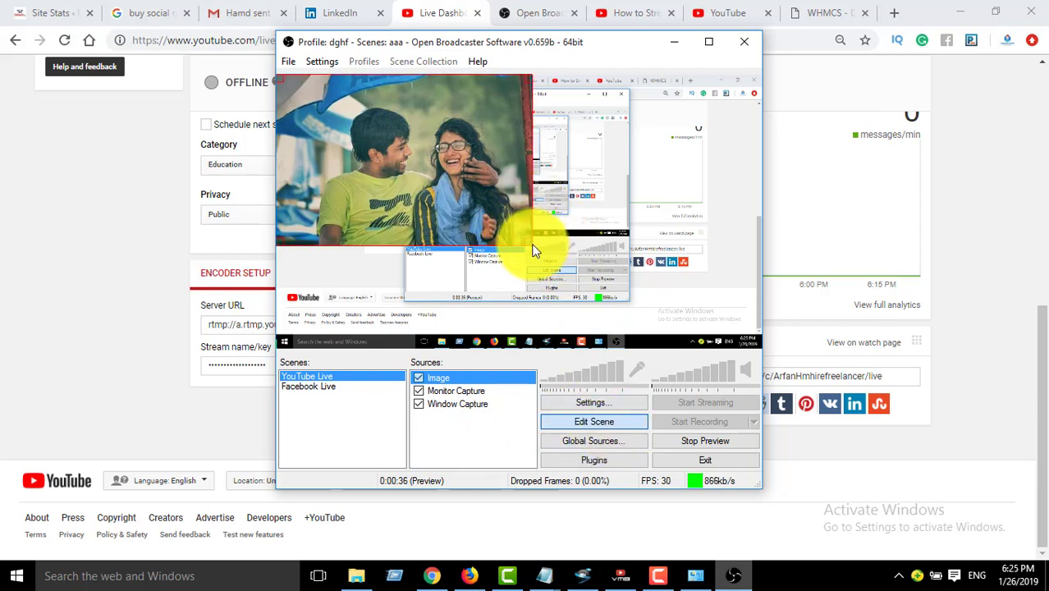
left_click_drag(529, 244, 678, 240)
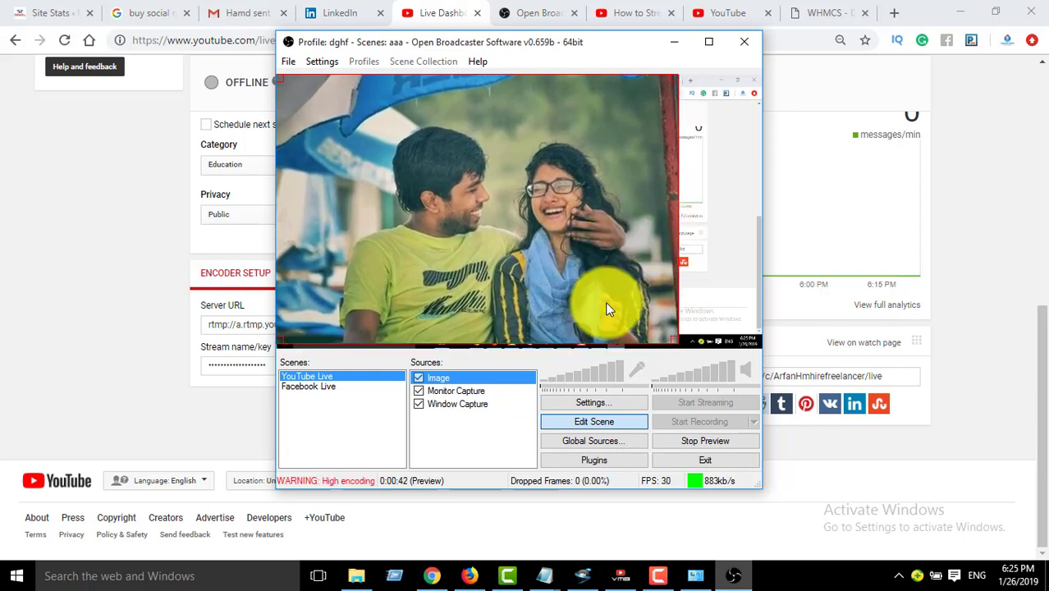
left_click(595, 422)
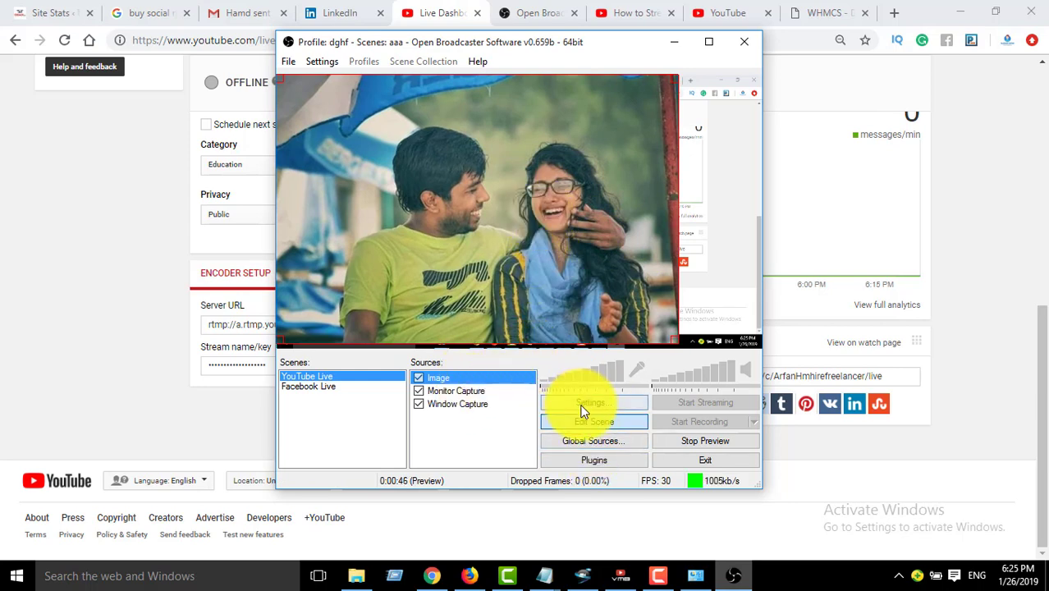
left_click(588, 400)
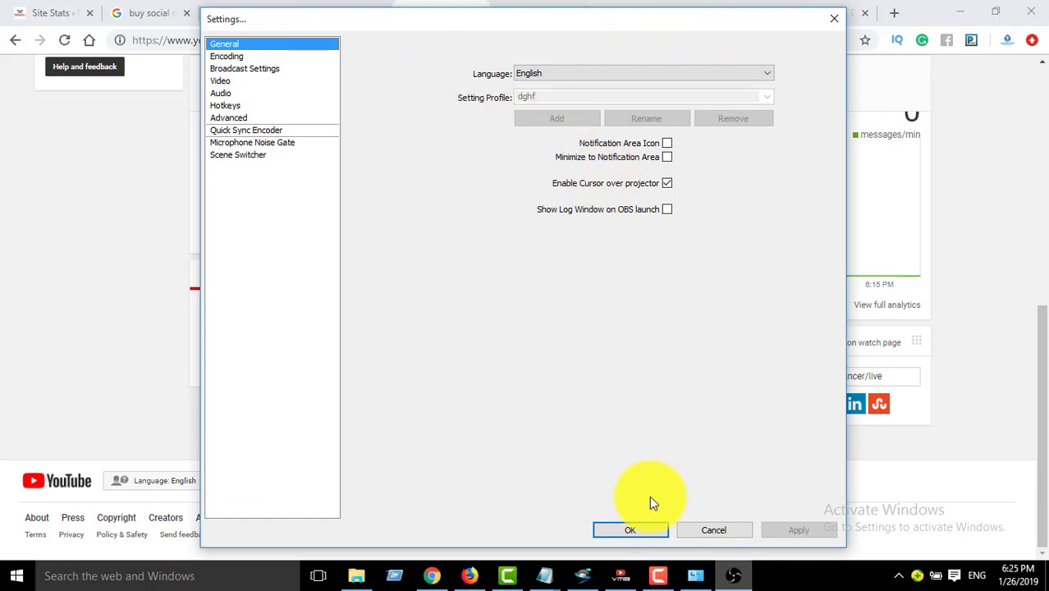
left_click(634, 530)
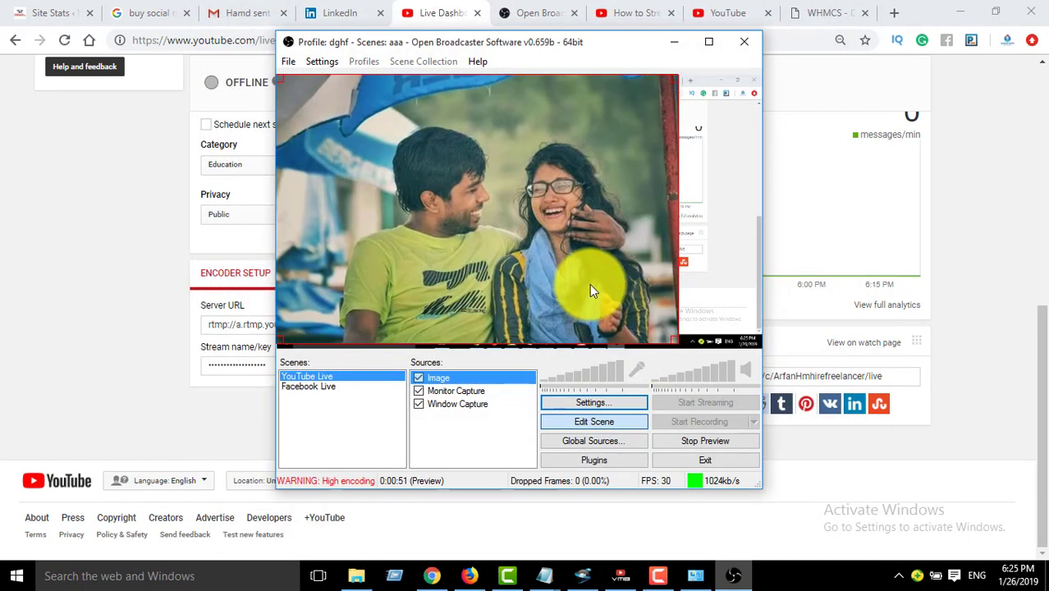
Step: Shrink the Image source in scene editing and place it near the centre of the preview
left_click(610, 422)
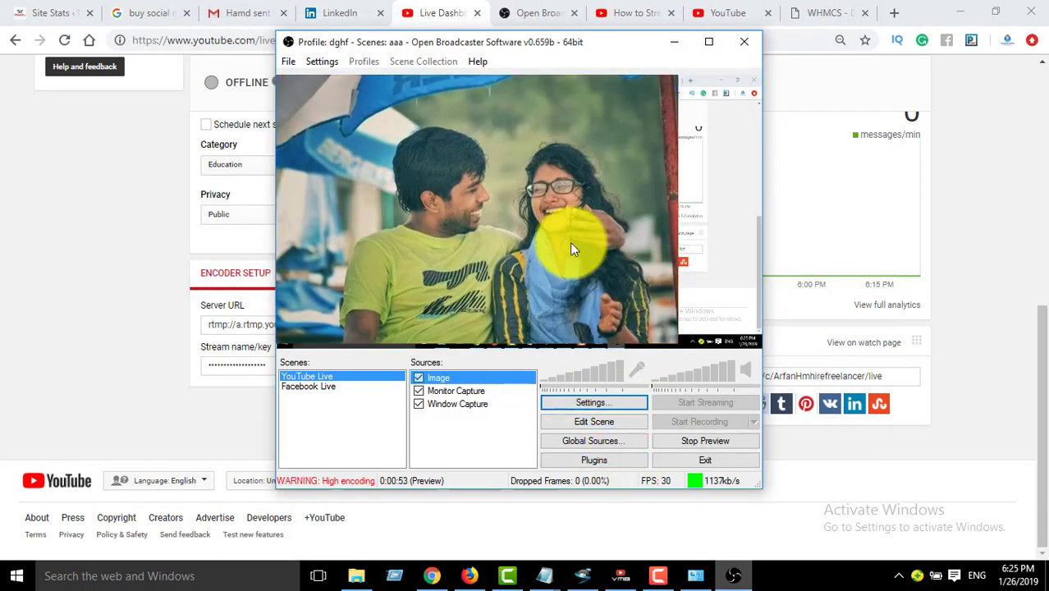
left_click(575, 419)
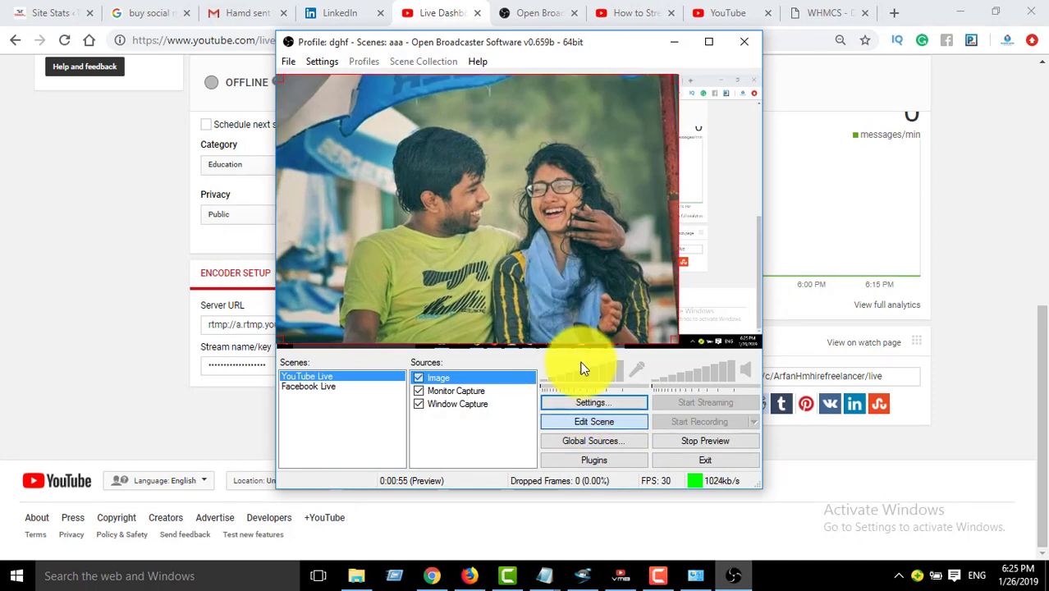
left_click(589, 421)
left_click(589, 421)
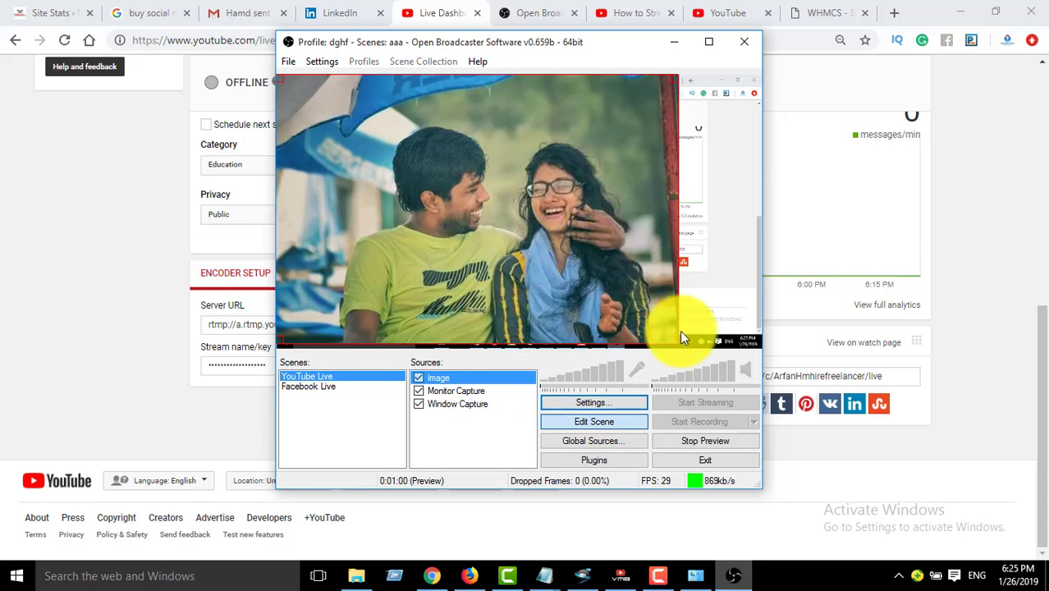
left_click_drag(680, 330, 590, 248)
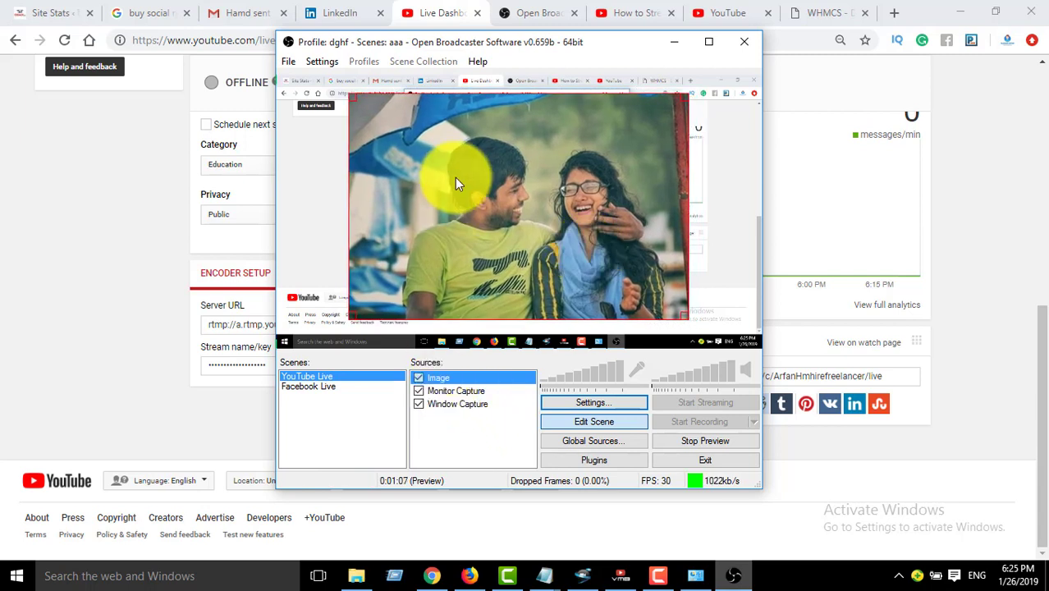
Step: Preview the scene with only the Image source enabled, and enable Monitor Capture and Window Capture again
left_click(418, 391)
left_click(419, 404)
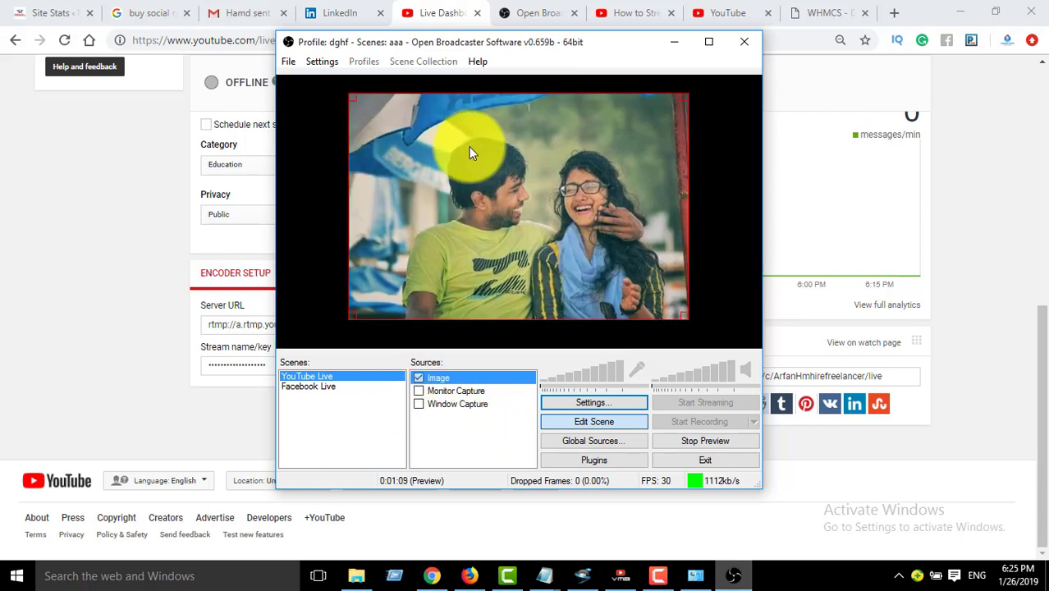
left_click(418, 392)
left_click(419, 403)
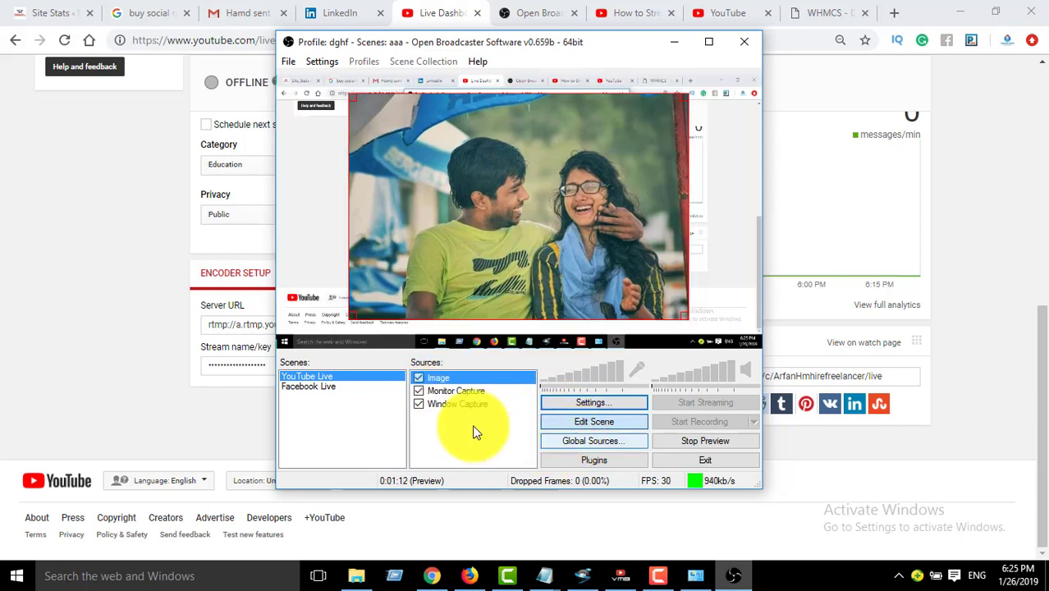
Step: Add an Image Slide Show source to the YouTube Live scene with the eight pictures shown in the culive24 images folder
right_click(474, 428)
mouse_move(511, 439)
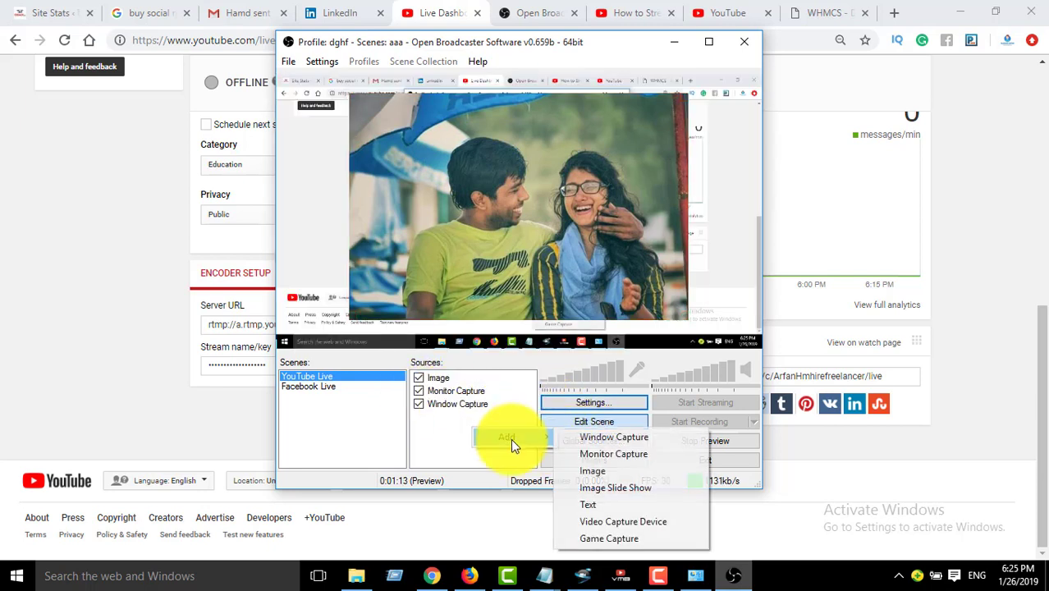
left_click(615, 486)
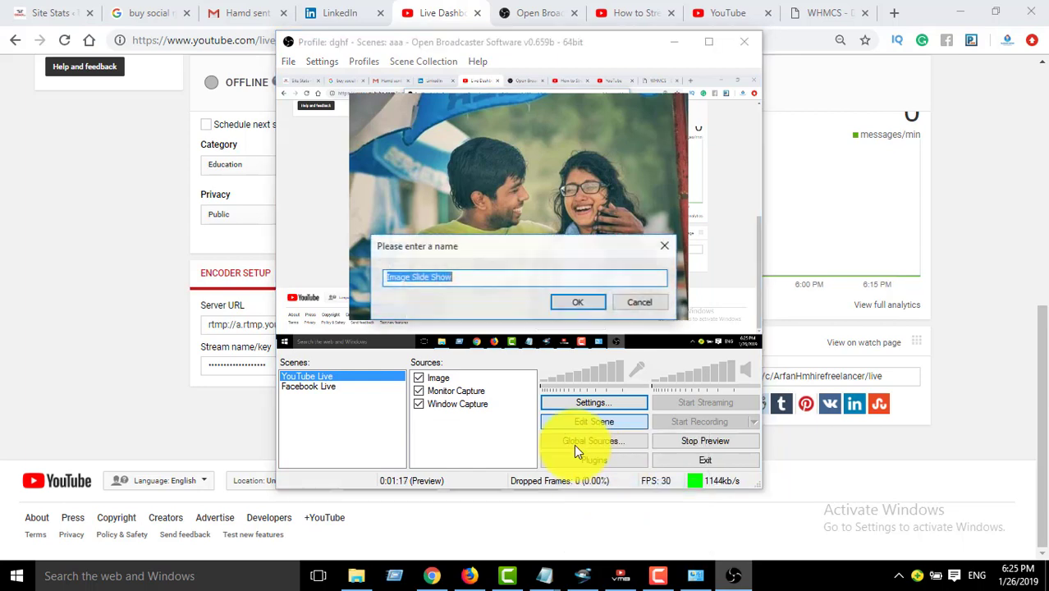
left_click(583, 300)
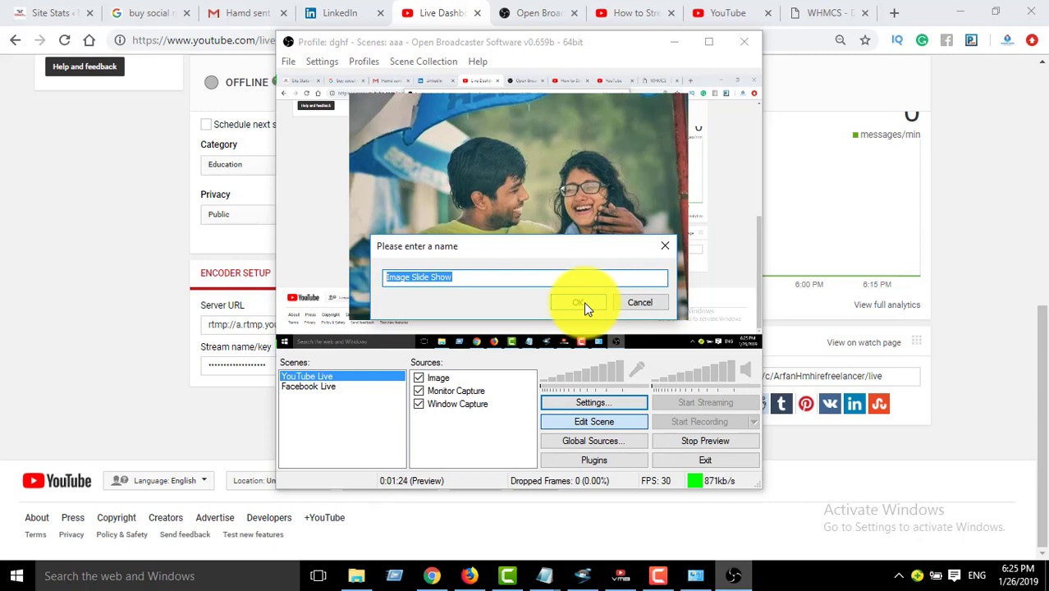
left_click(582, 303)
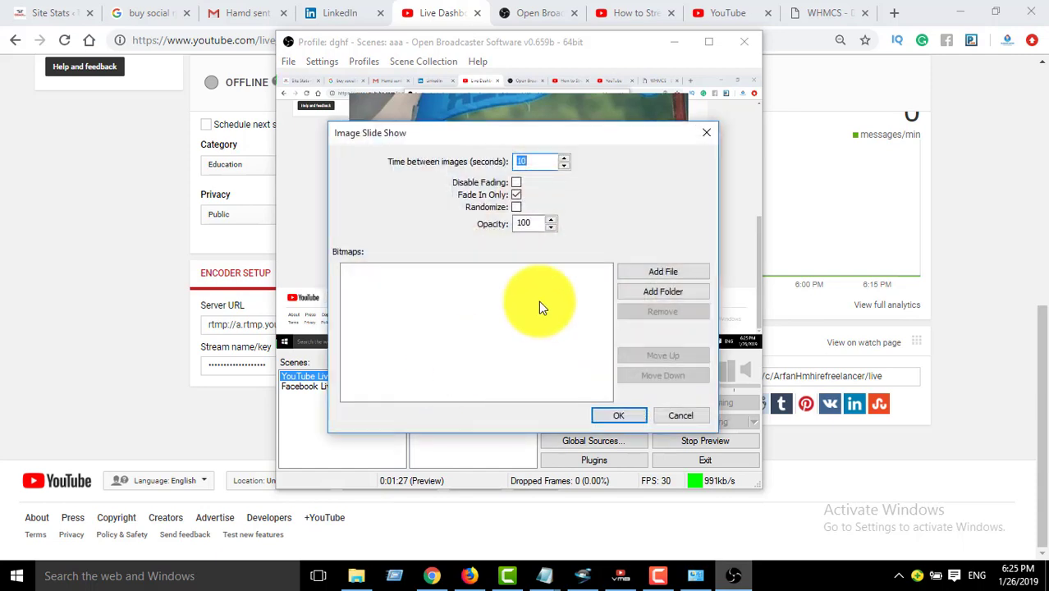
left_click(660, 271)
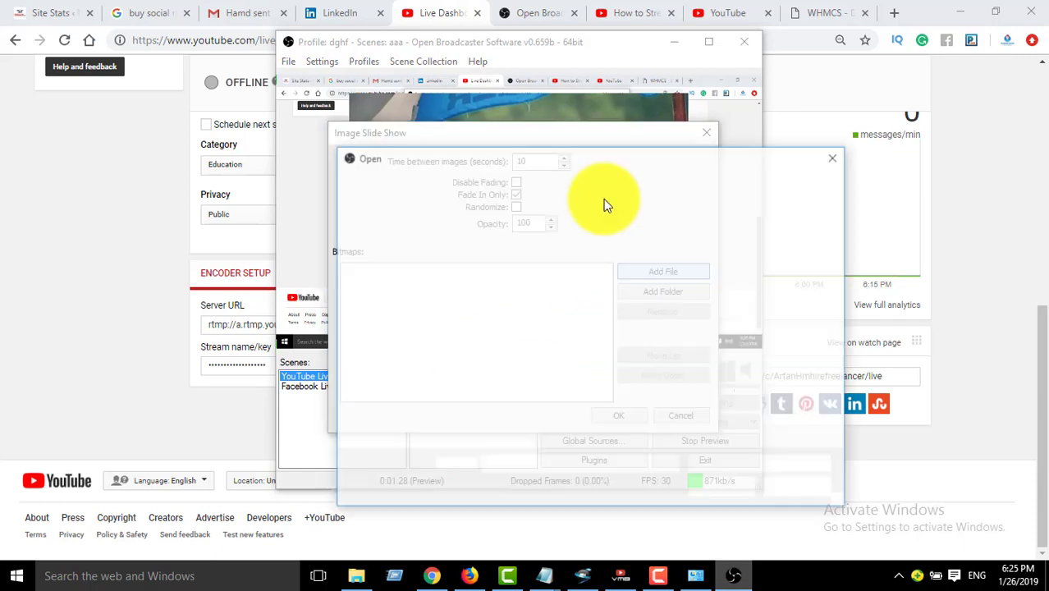
left_click_drag(461, 241, 825, 421)
left_click(730, 490)
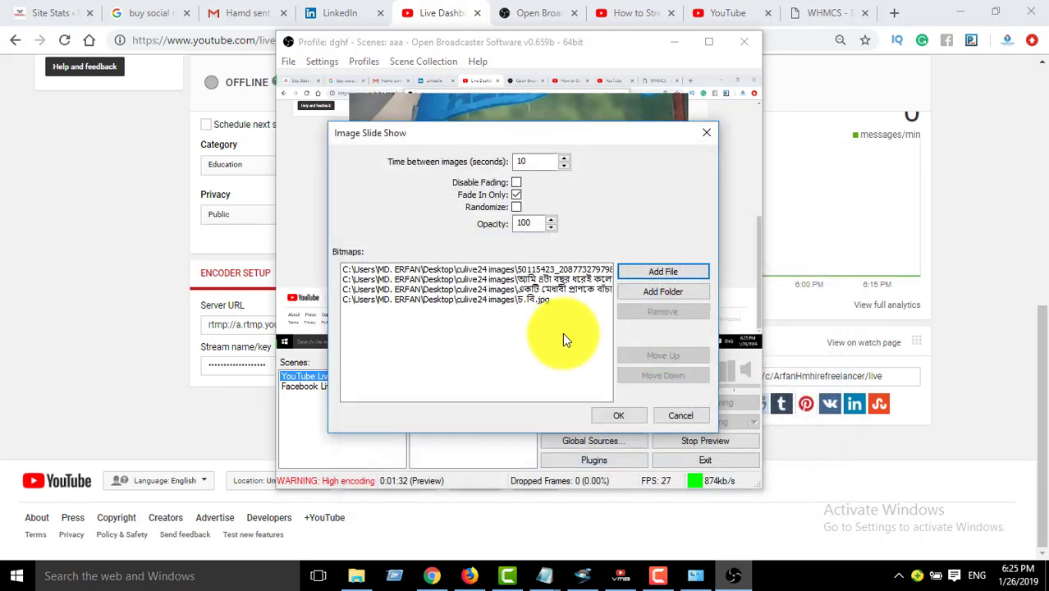
left_click(624, 417)
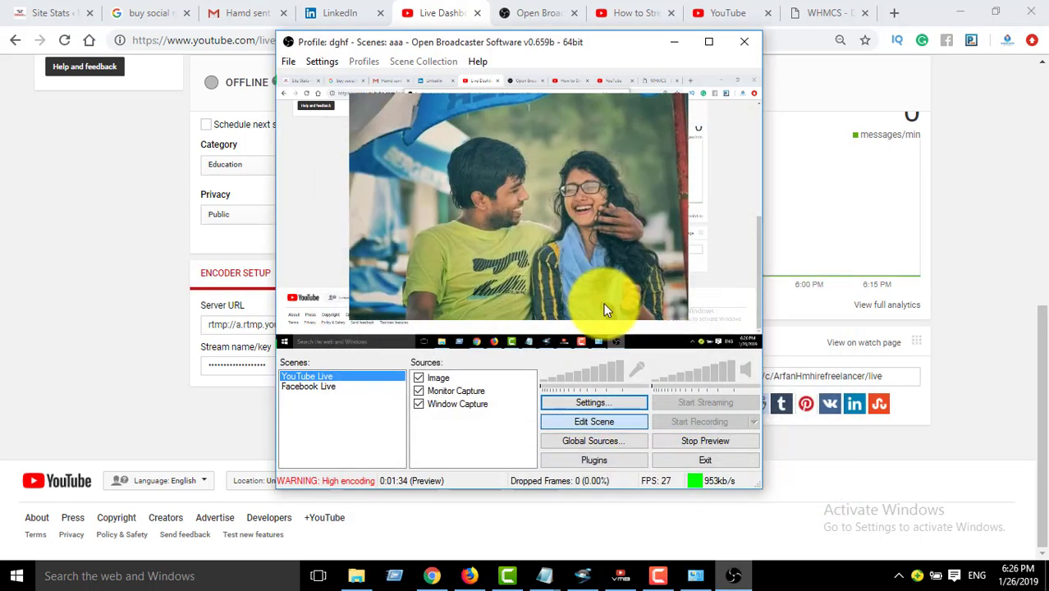
Step: Leave scene editing and disable the Image, Monitor Capture and Window Capture sources, keeping only Image Slide Show enabled
left_click(598, 421)
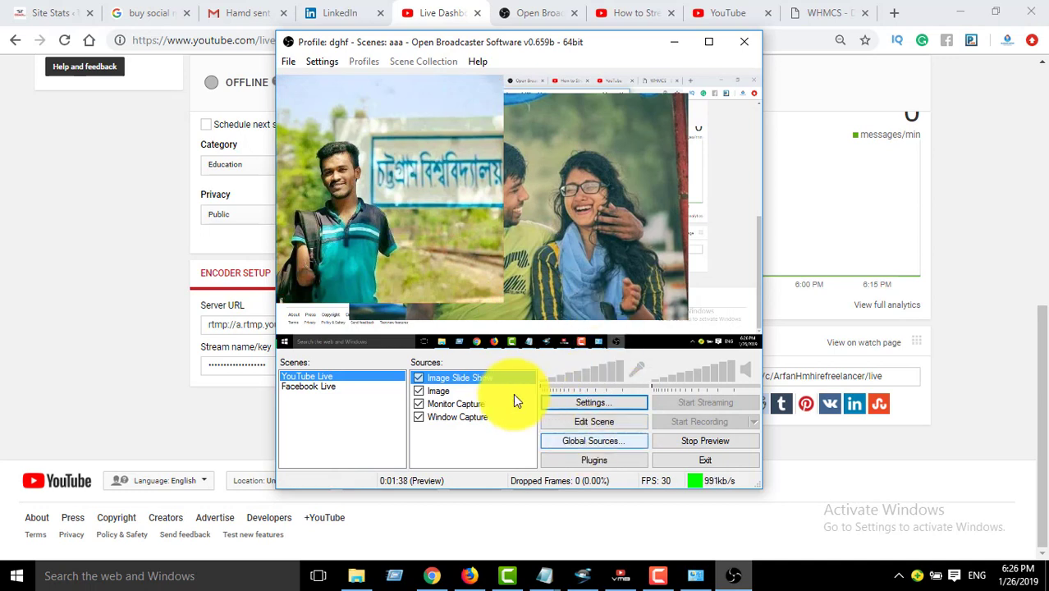
left_click(419, 391)
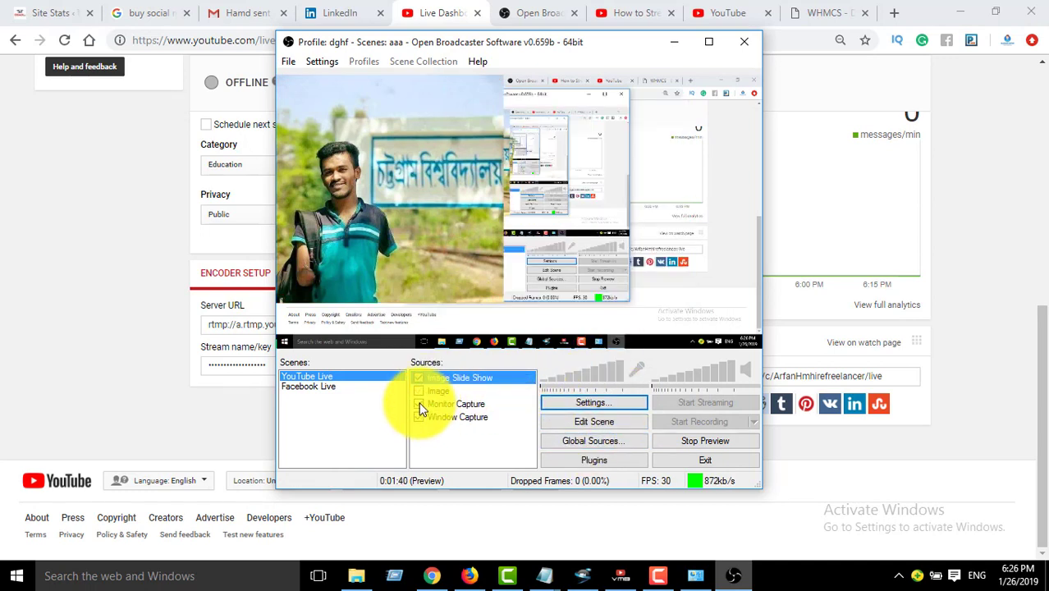
left_click(419, 405)
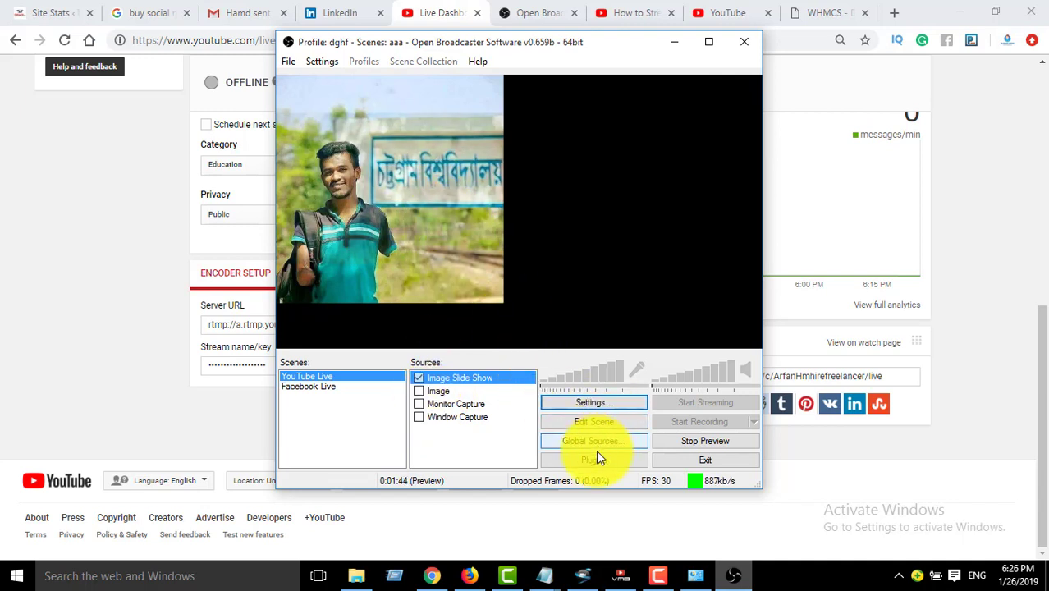
Step: Enlarge the Image Slide Show source to about the preview's full height and centre it horizontally
left_click(609, 419)
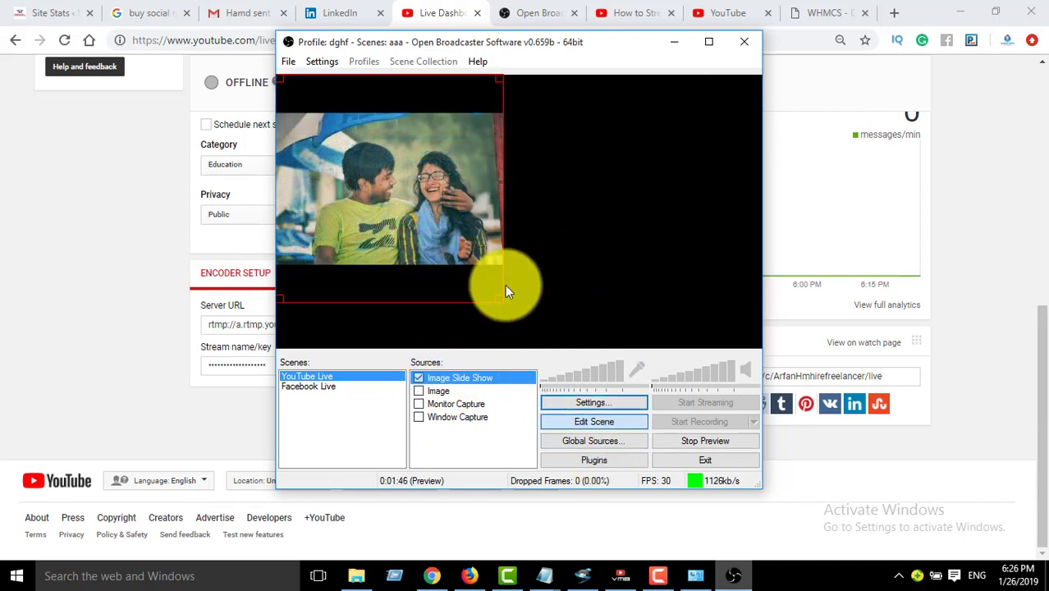
left_click_drag(501, 178, 655, 189)
left_click_drag(621, 177, 595, 184)
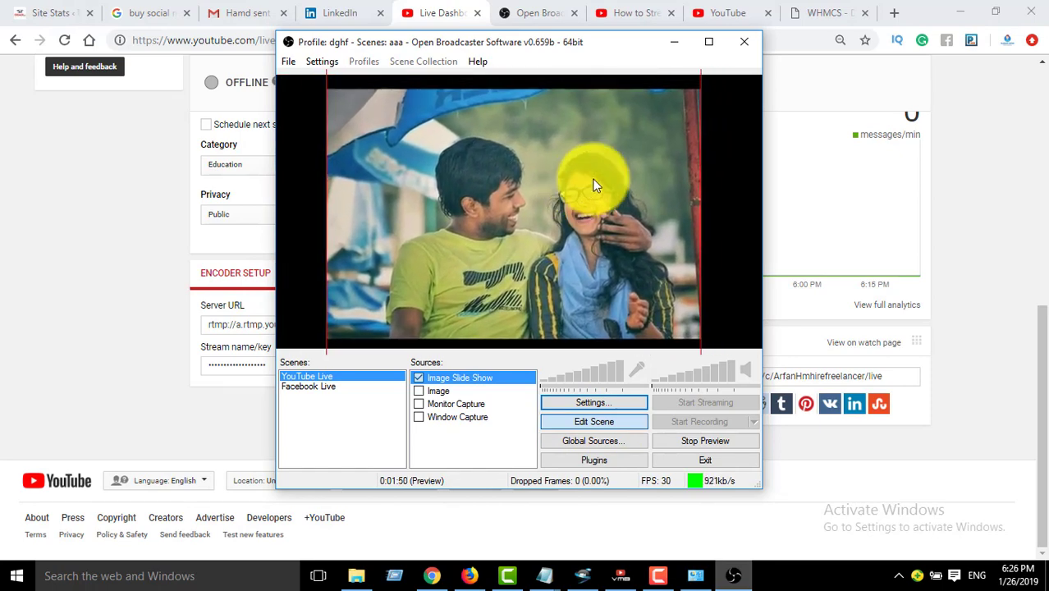
Step: Set the Image Slide Show's time between images to 1 second, and disable the source after checking the preview
left_click(586, 402)
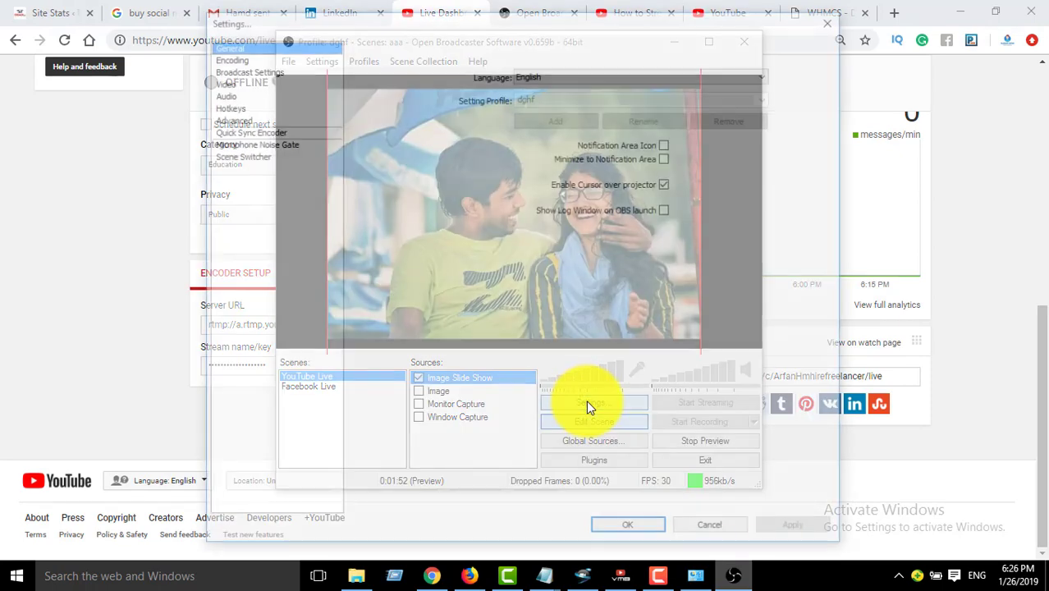
left_click(832, 19)
right_click(481, 376)
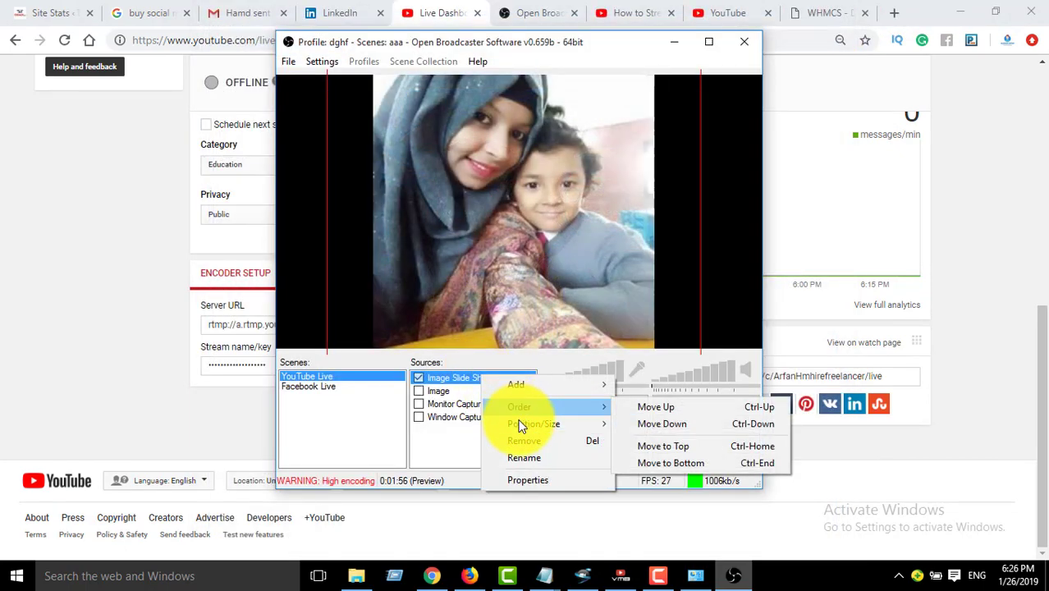
left_click(526, 480)
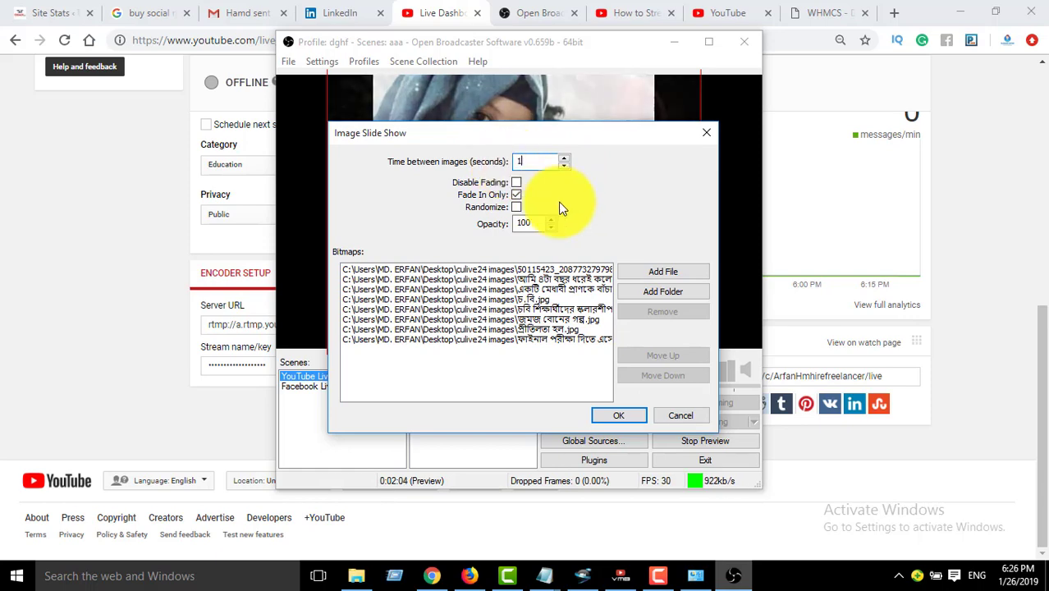
left_click(618, 416)
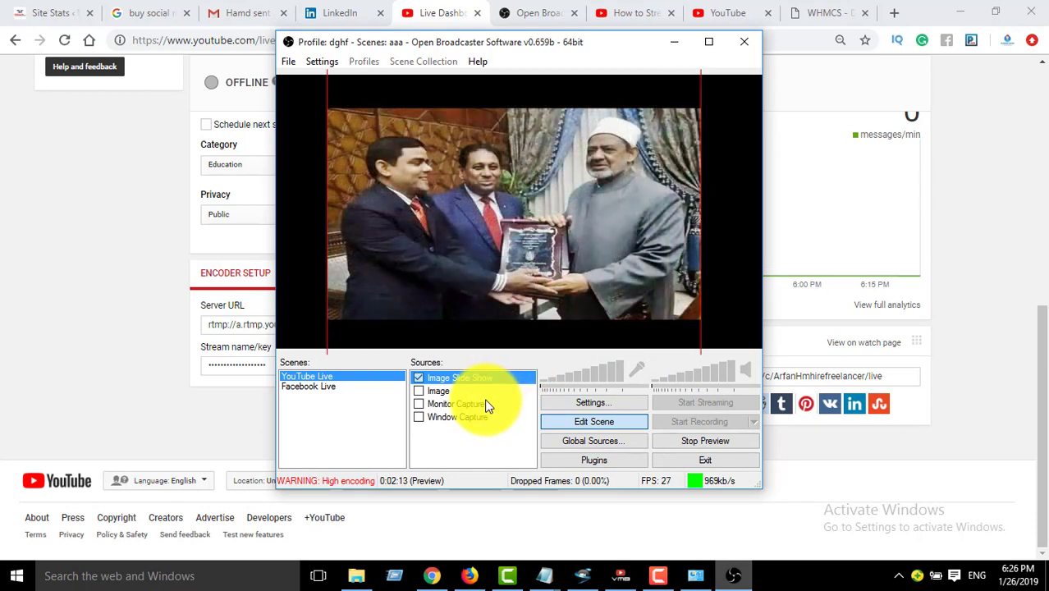
left_click(418, 378)
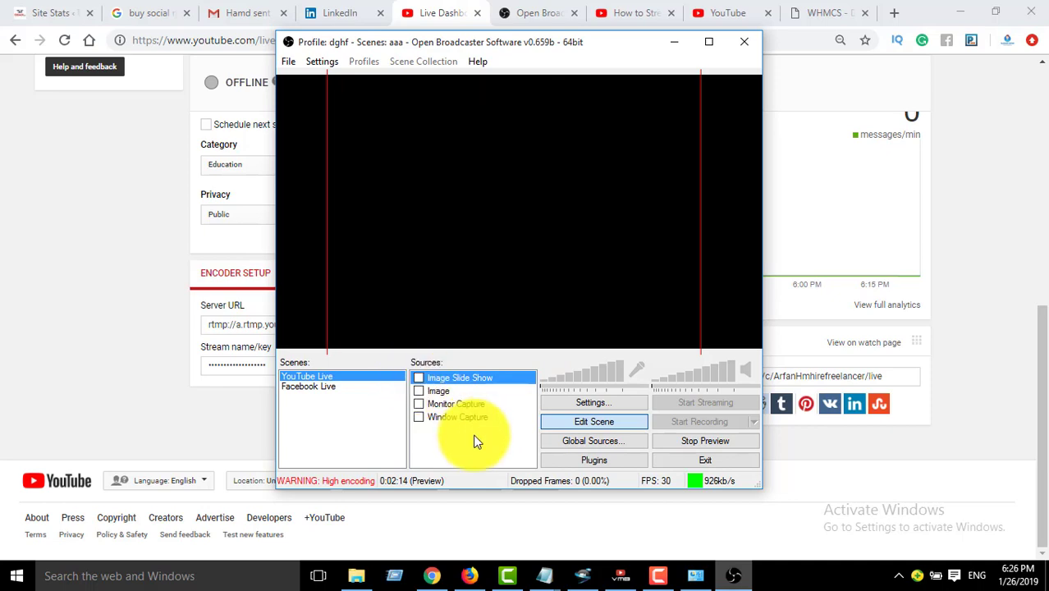
Step: Add a Text source to the YouTube Live scene reading "I am", the presenter's full name and "From SIT"
right_click(489, 443)
mouse_move(525, 452)
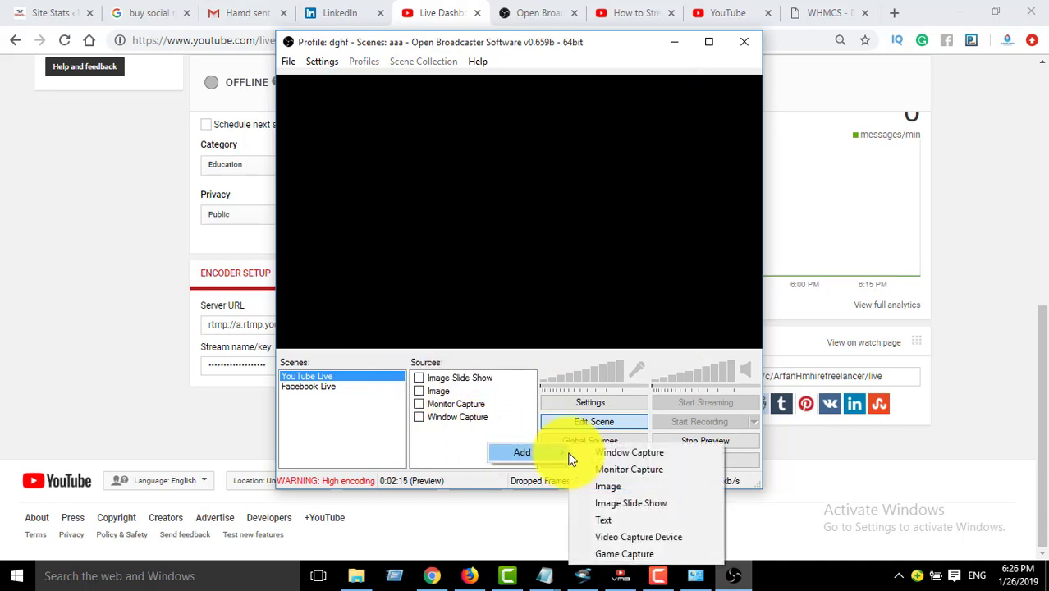
left_click(621, 520)
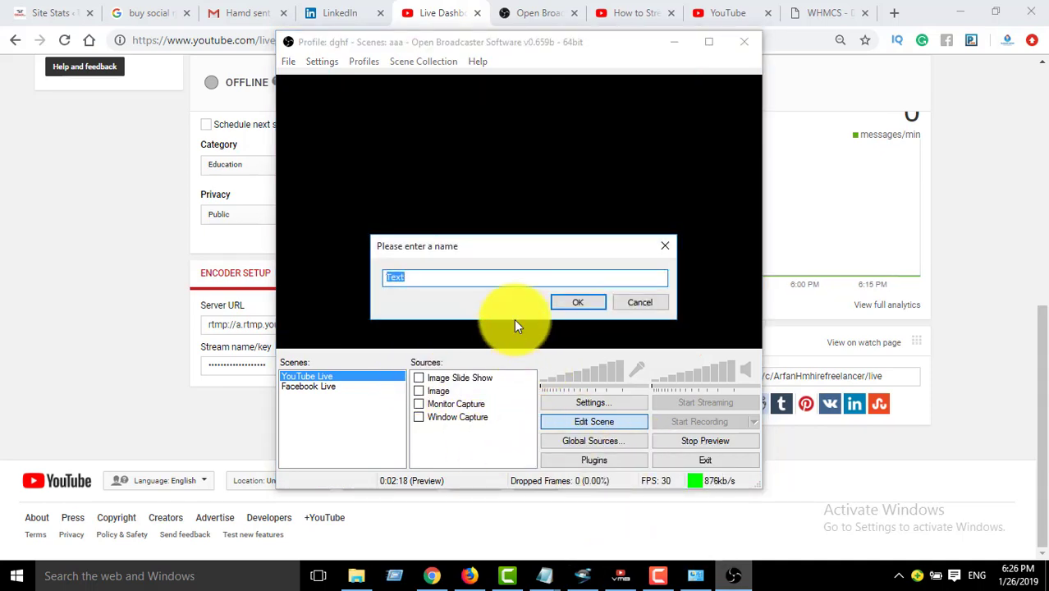
left_click(577, 302)
left_click(506, 425)
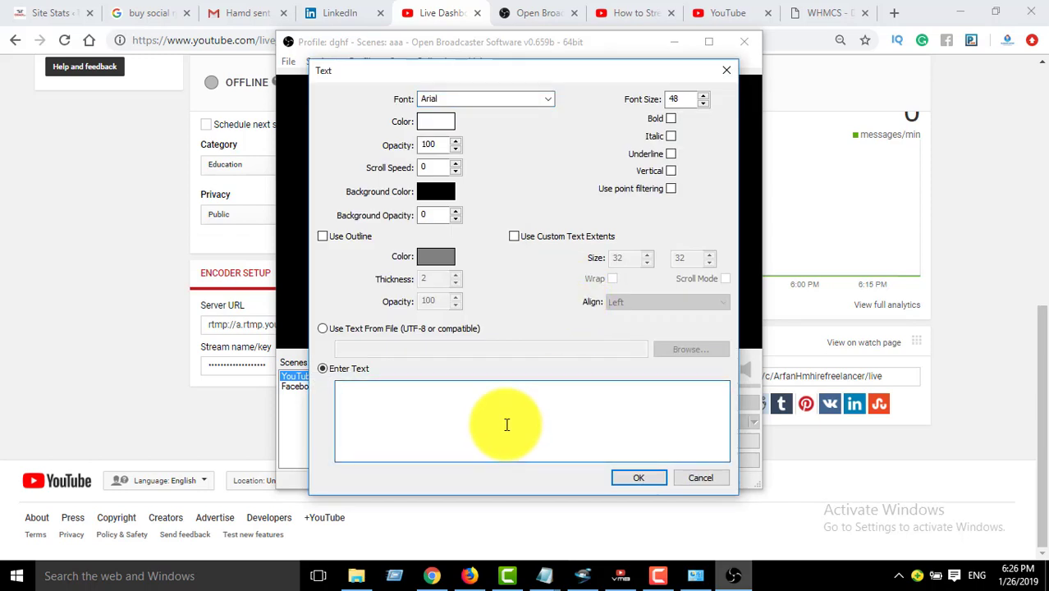
type("I am Arfan Hossain From SIT")
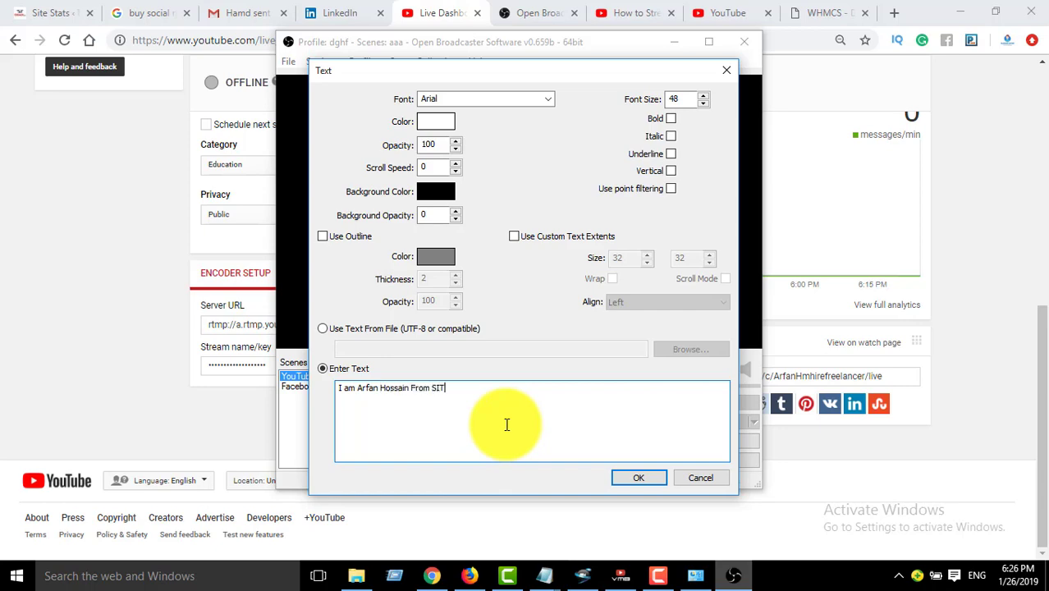
left_click(616, 476)
Step: Move the text to the vertical middle of the preview and disable the Text source
left_click_drag(470, 91, 494, 217)
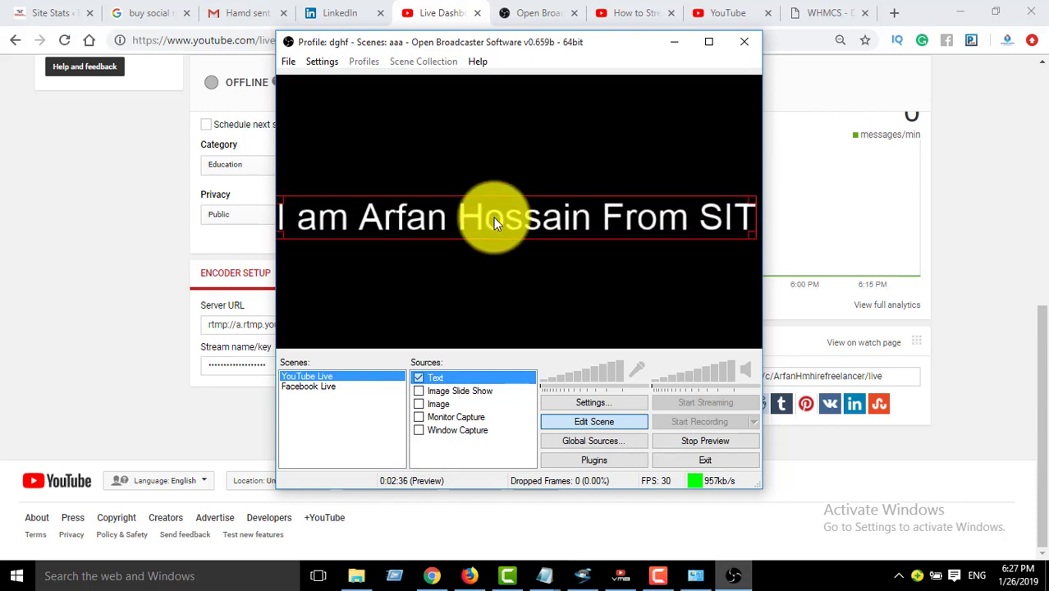
left_click(584, 151)
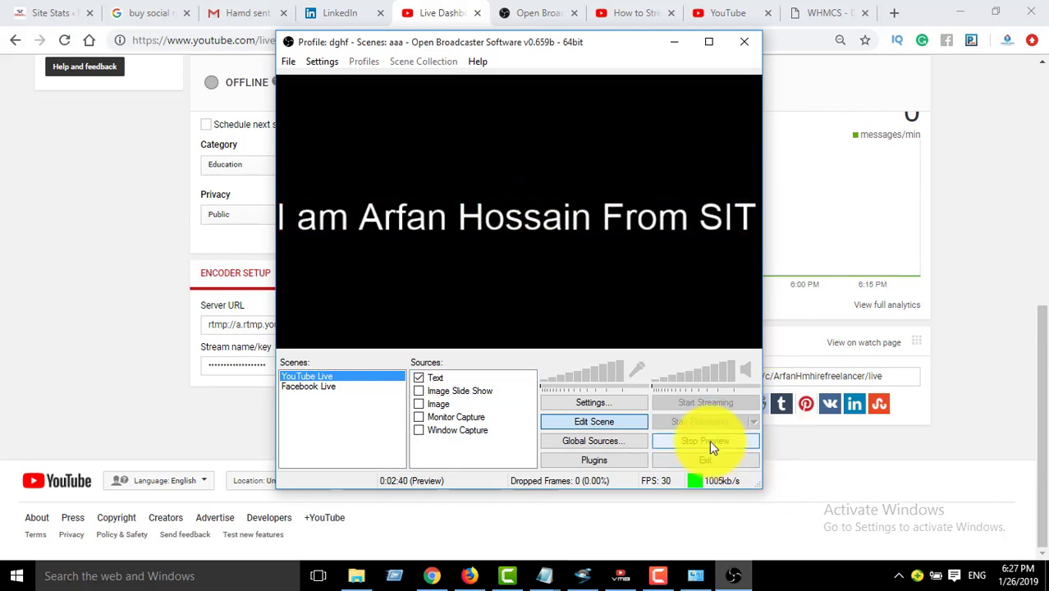
left_click(418, 377)
Step: Add a Video Capture Device source to the YouTube Live scene using the Integrated Webcam
right_click(499, 450)
mouse_move(550, 461)
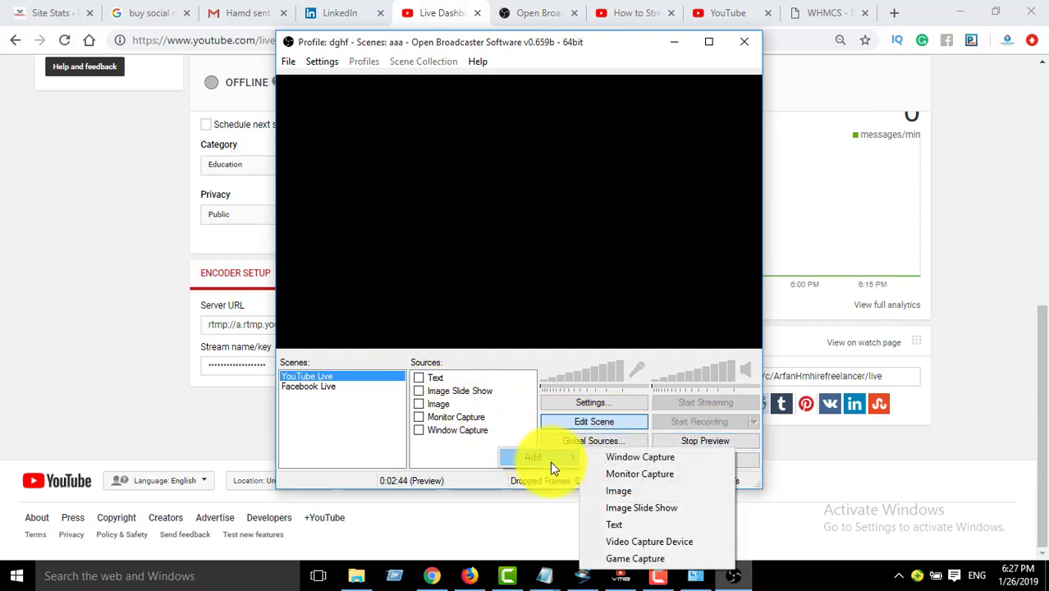
left_click(632, 541)
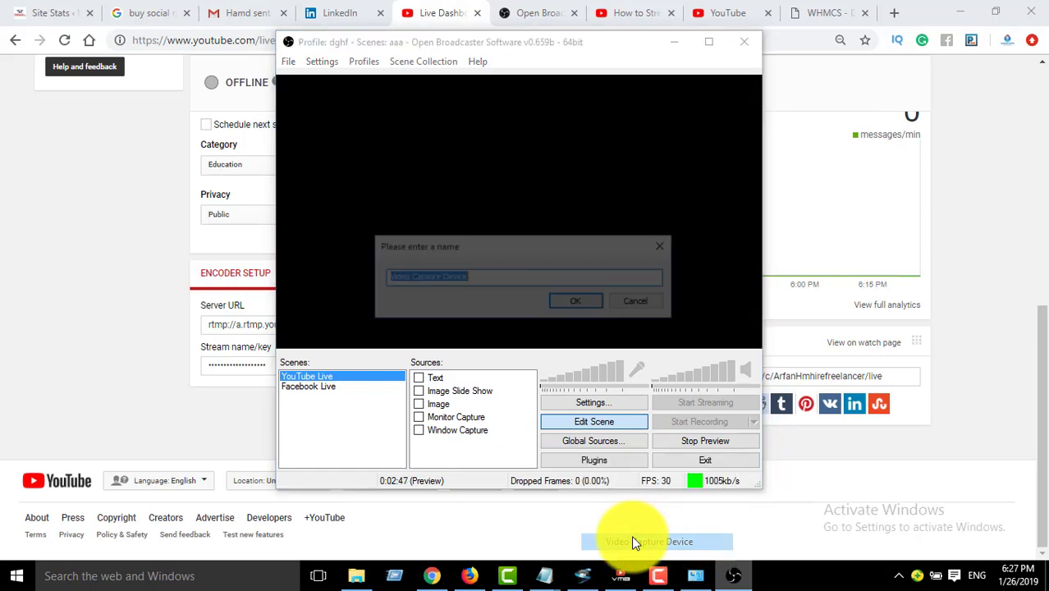
left_click(587, 304)
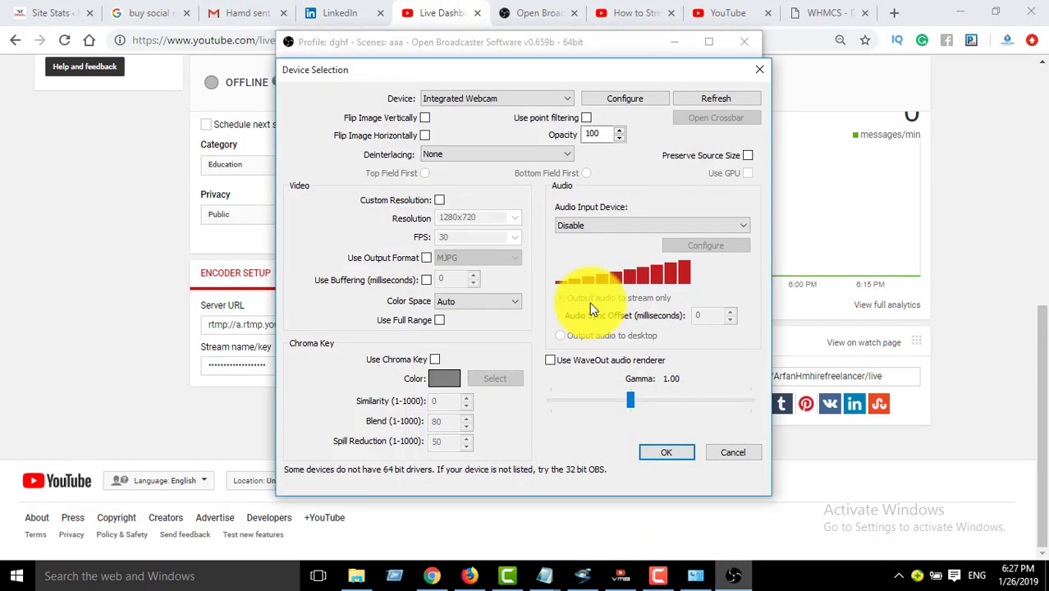
left_click(484, 99)
left_click(483, 113)
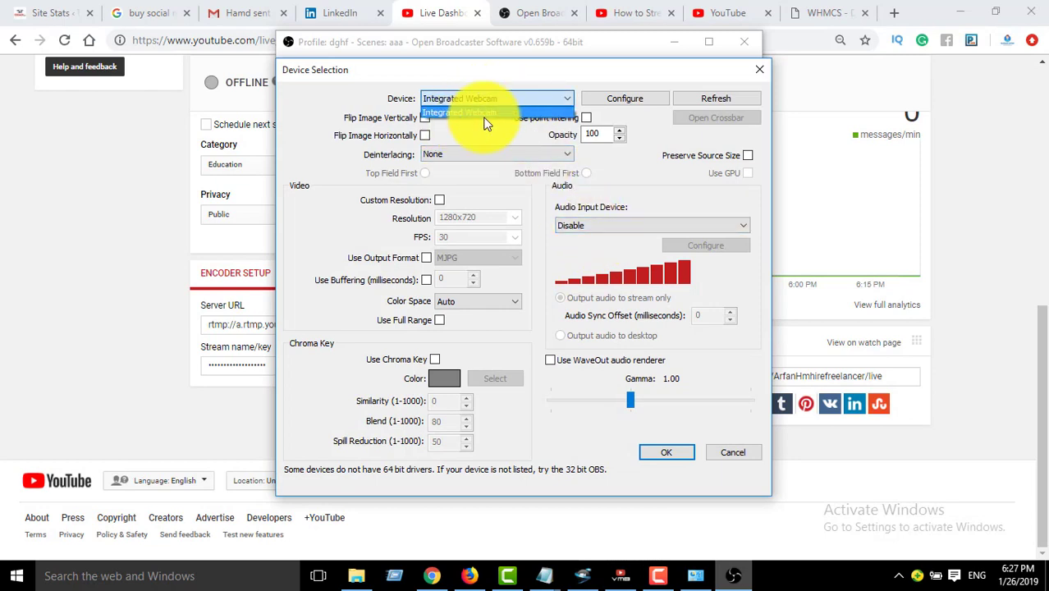
left_click(661, 452)
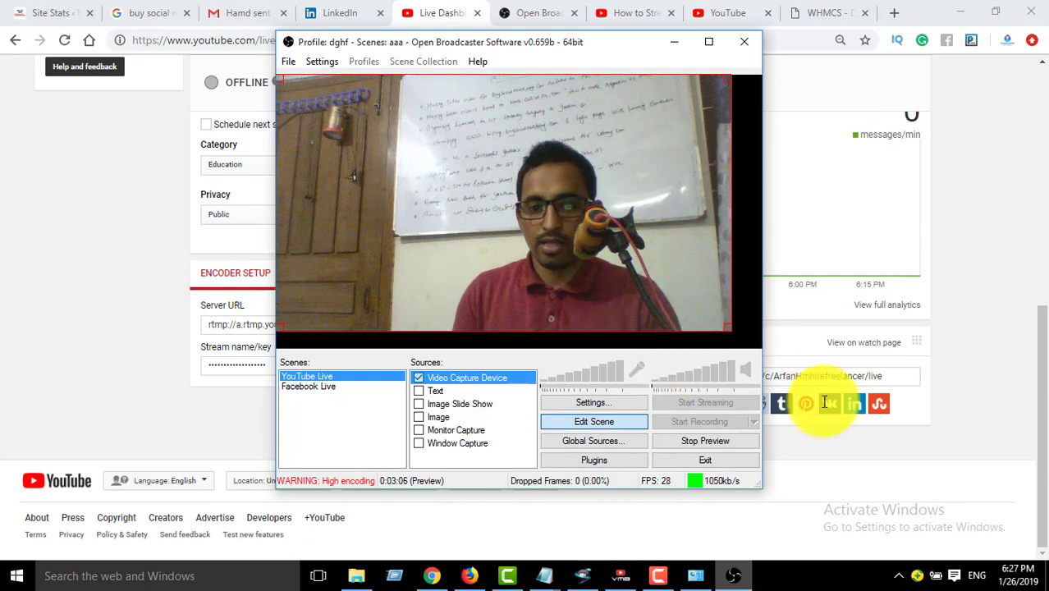
Step: Shrink the webcam picture to about a quarter of the preview's width in its upper-right corner, and disable the source
left_click_drag(731, 325, 753, 334)
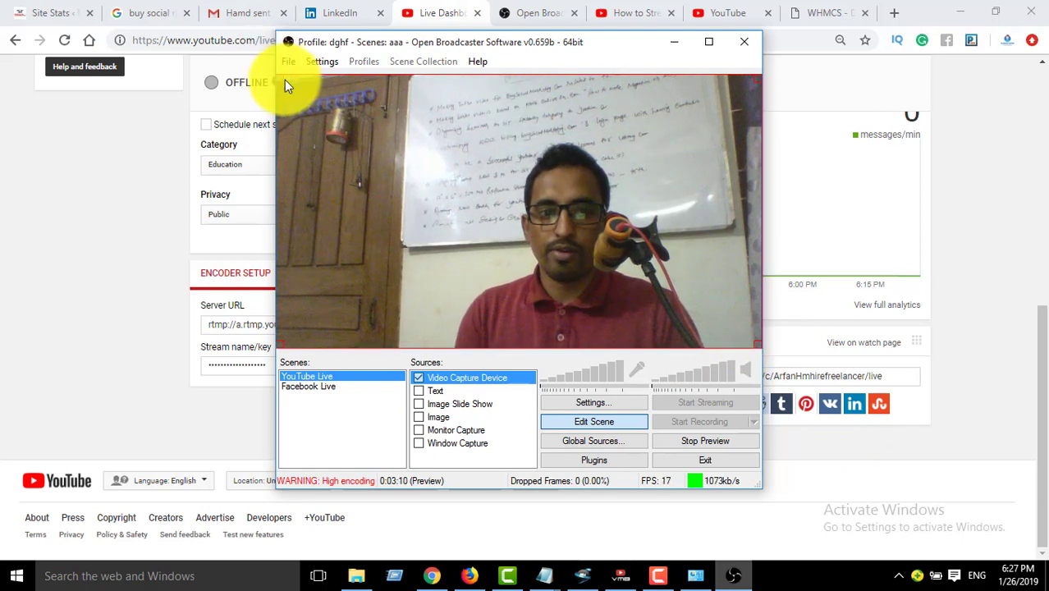
left_click_drag(304, 92, 640, 112)
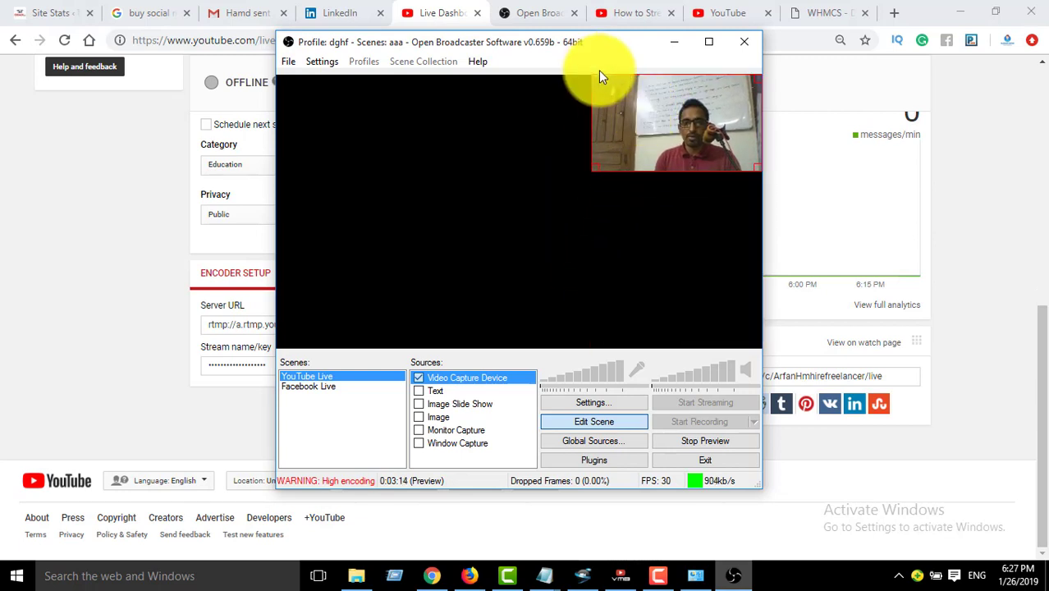
left_click_drag(593, 169, 642, 146)
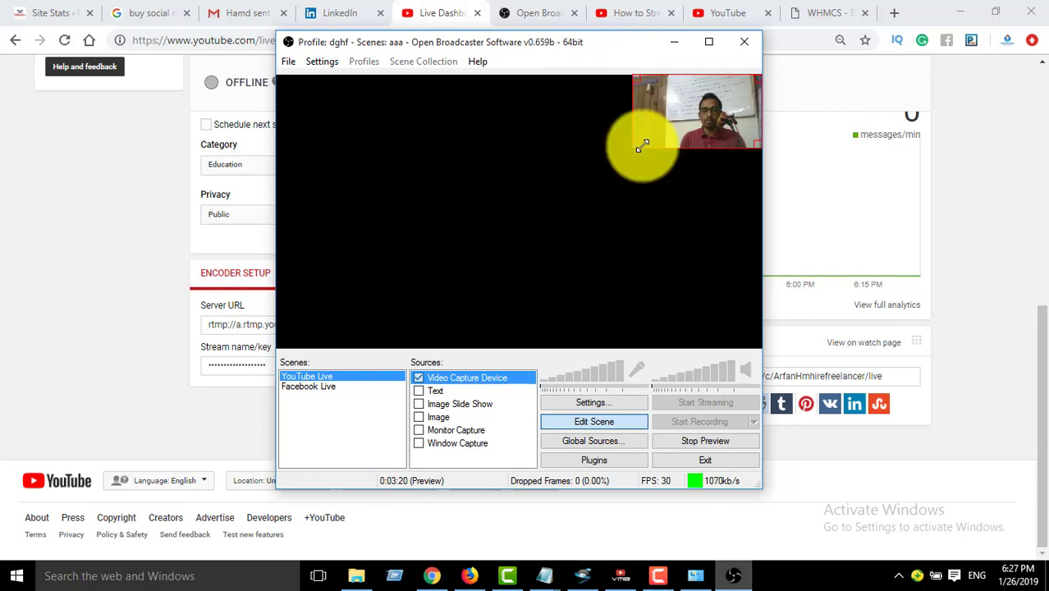
left_click(419, 378)
right_click(502, 448)
left_click(475, 462)
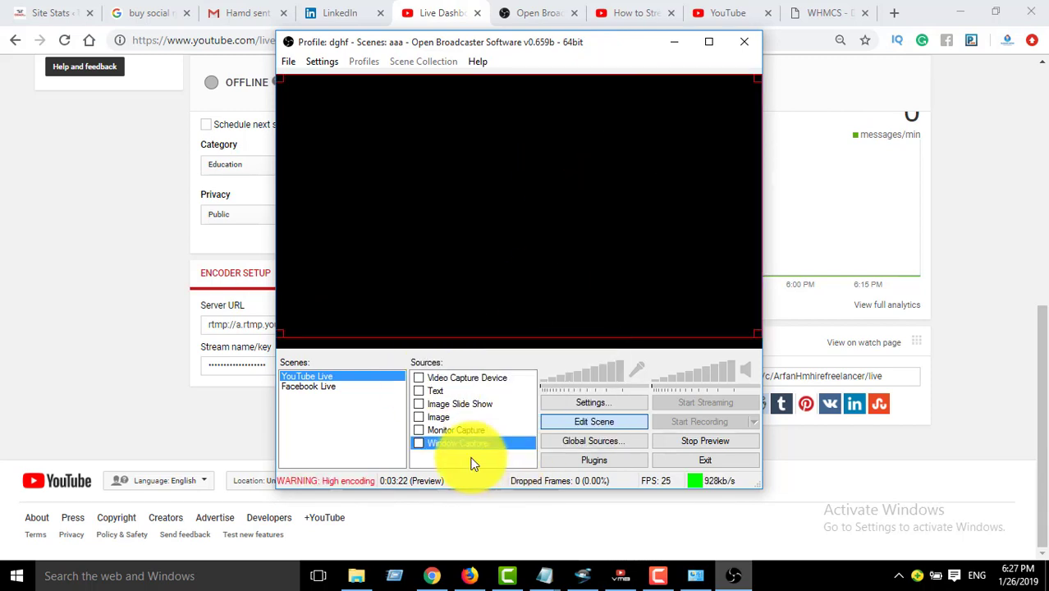
right_click(475, 462)
mouse_move(539, 465)
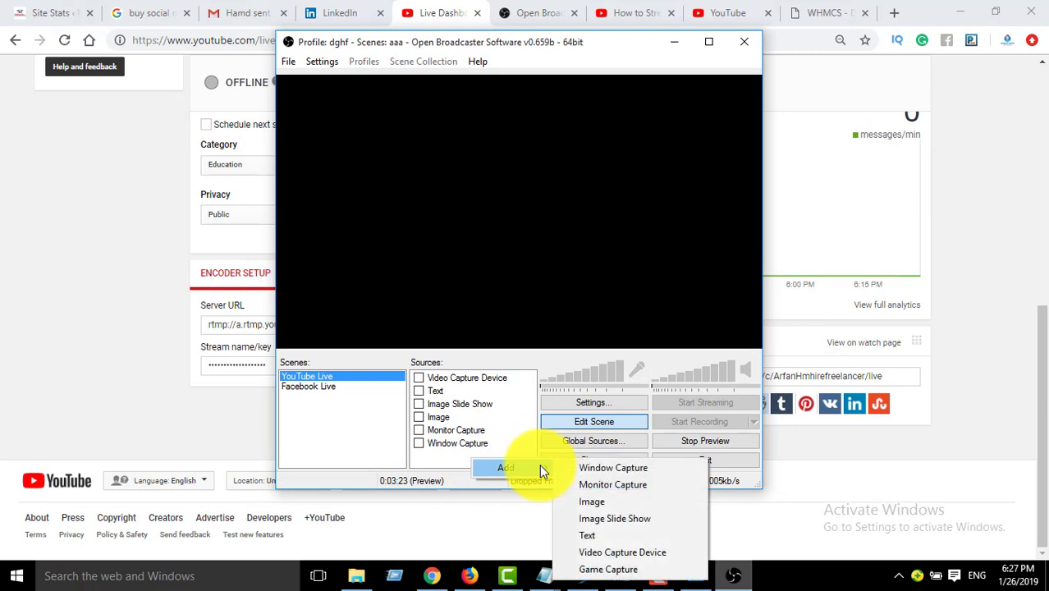
left_click(607, 569)
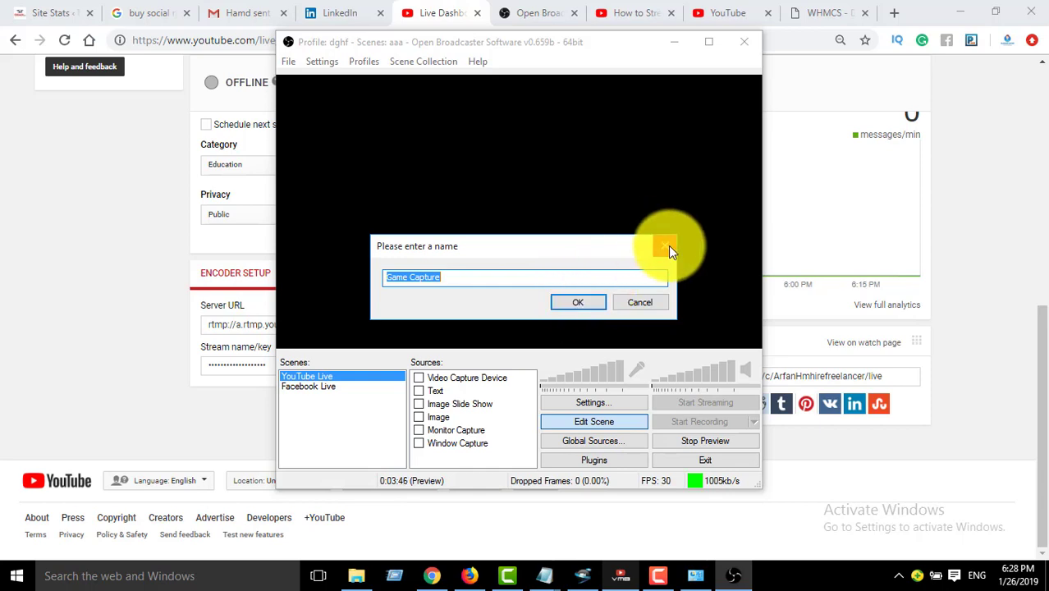
left_click(577, 302)
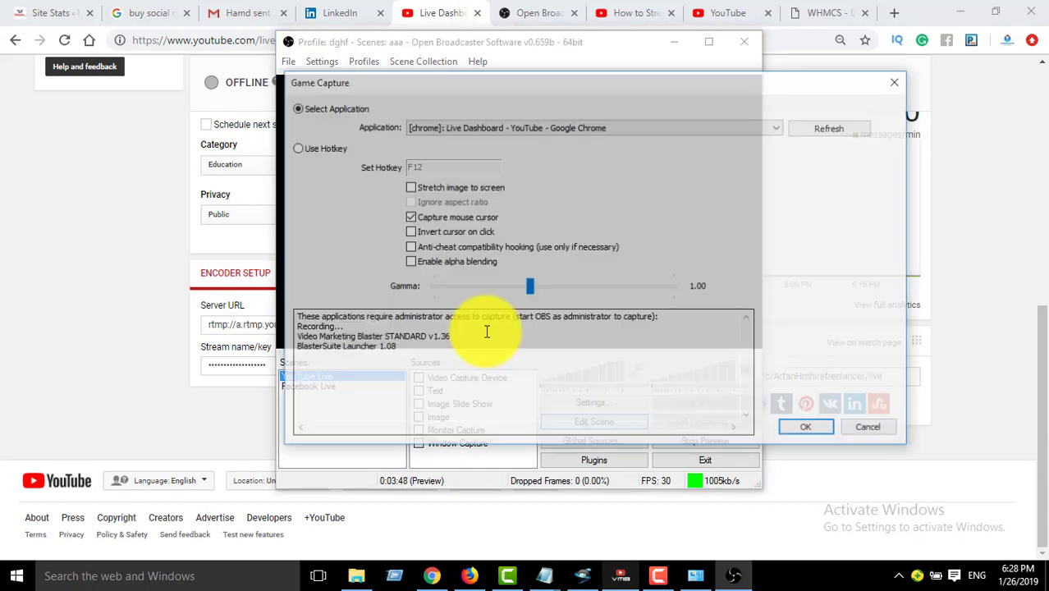
left_click(892, 86)
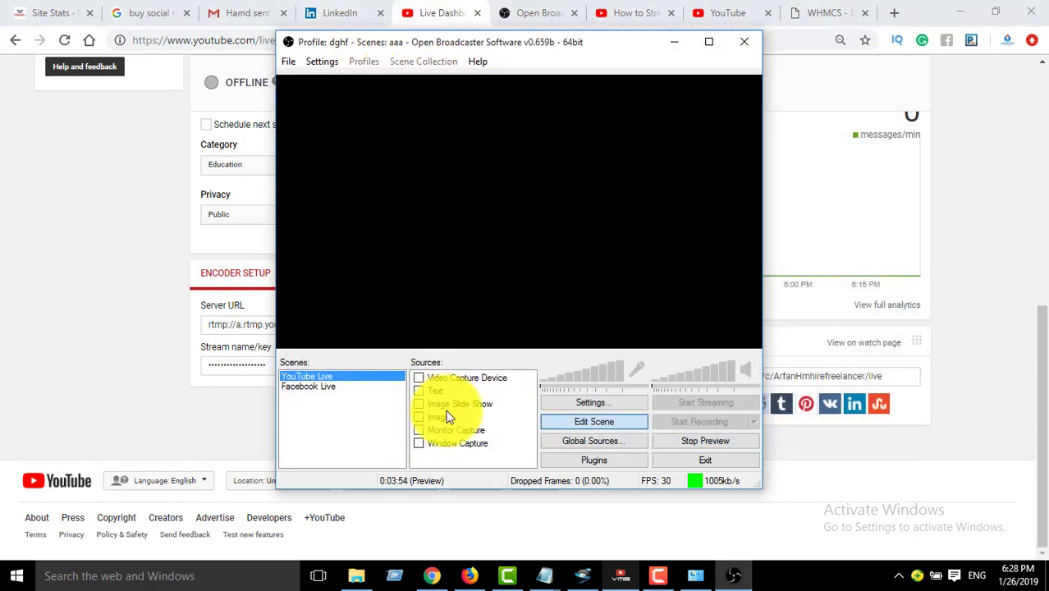
Step: Enable the Video Capture Device and Monitor Capture sources together, and stop the preview after checking the combined scene
left_click(419, 379)
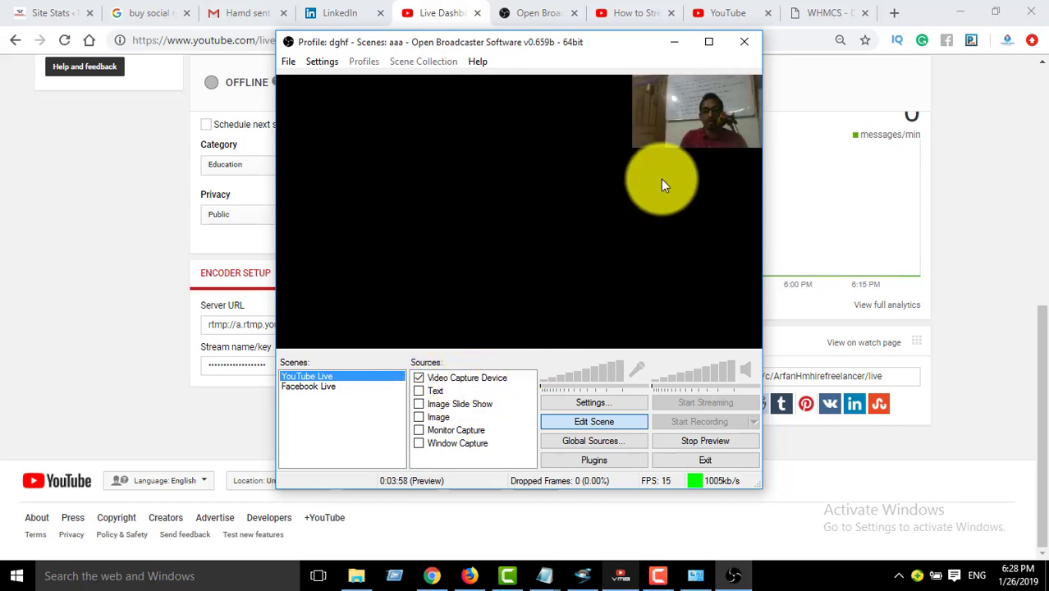
left_click(418, 430)
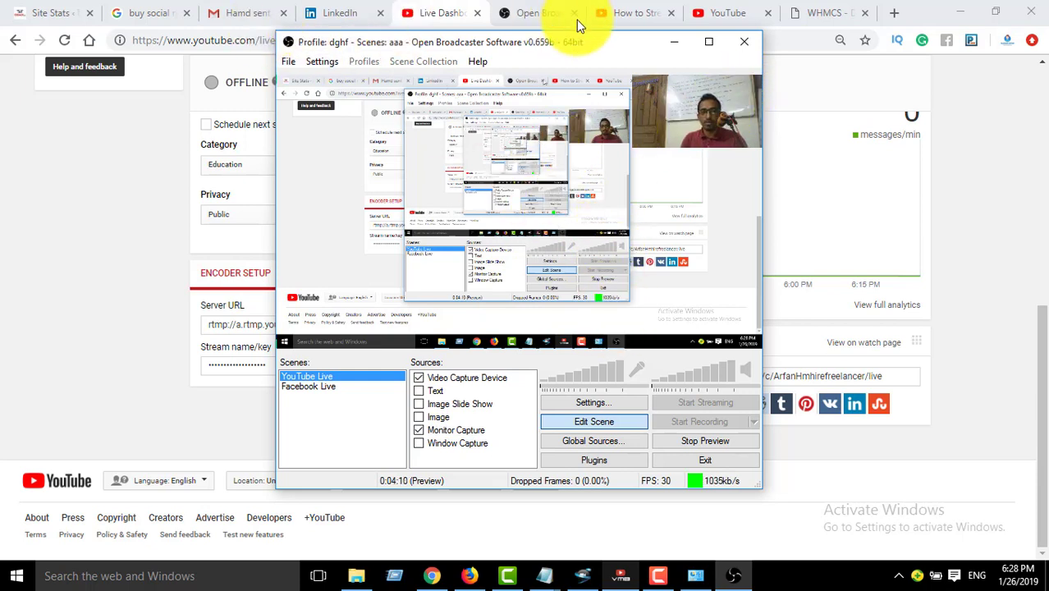
left_click(706, 442)
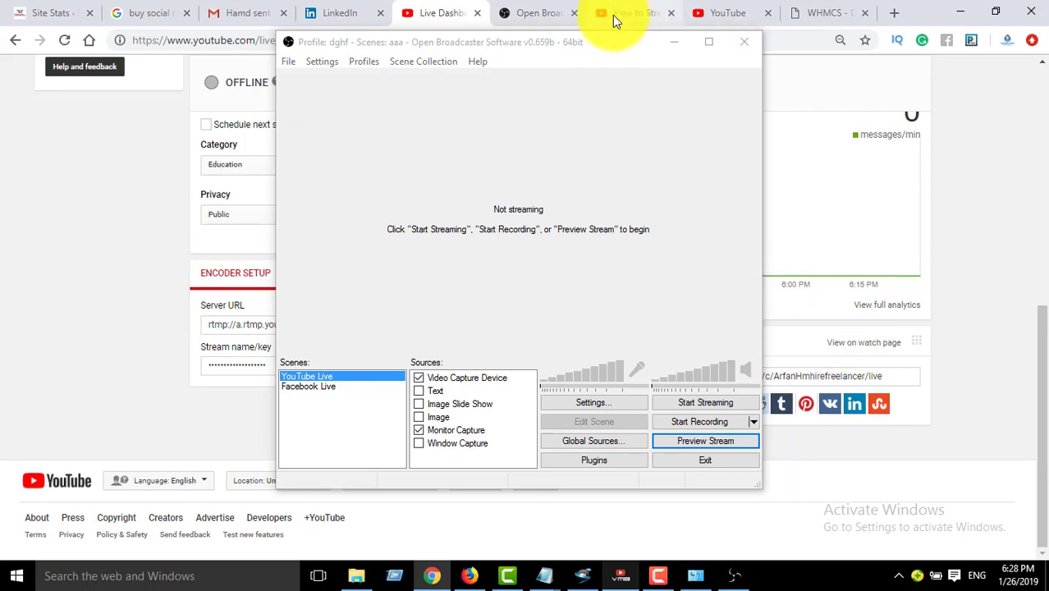
Step: Minimise OBS and copy the live stream's share link from the YouTube live dashboard
left_click(674, 42)
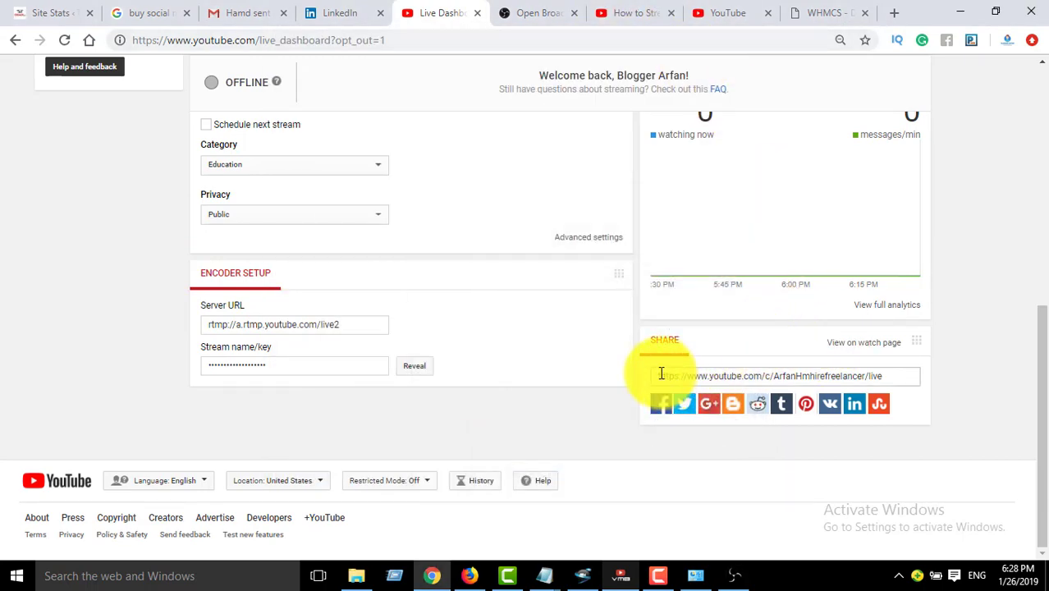
left_click_drag(661, 375, 857, 375)
right_click(857, 375)
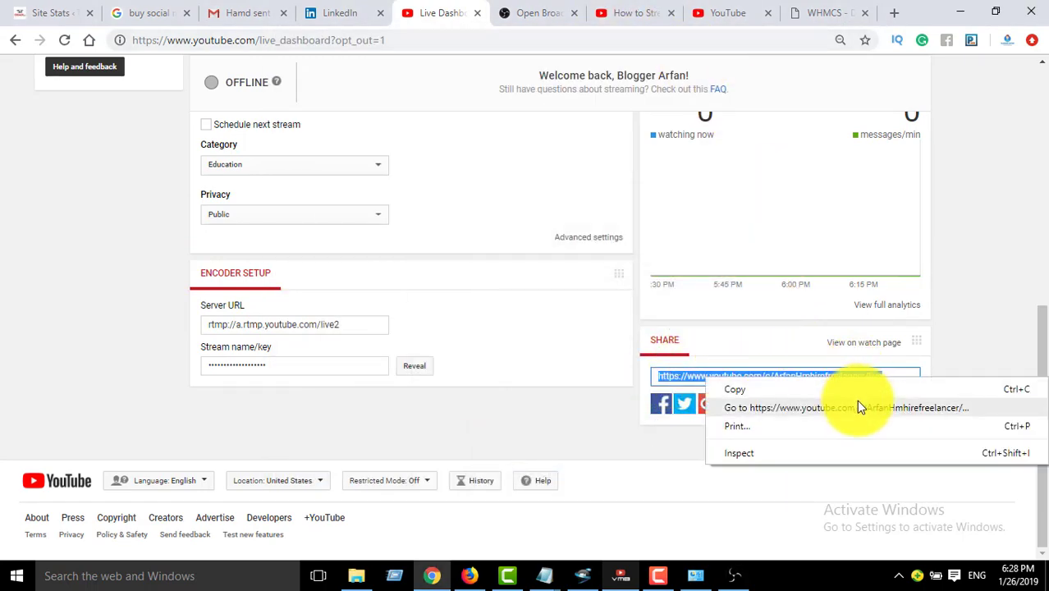
left_click(807, 390)
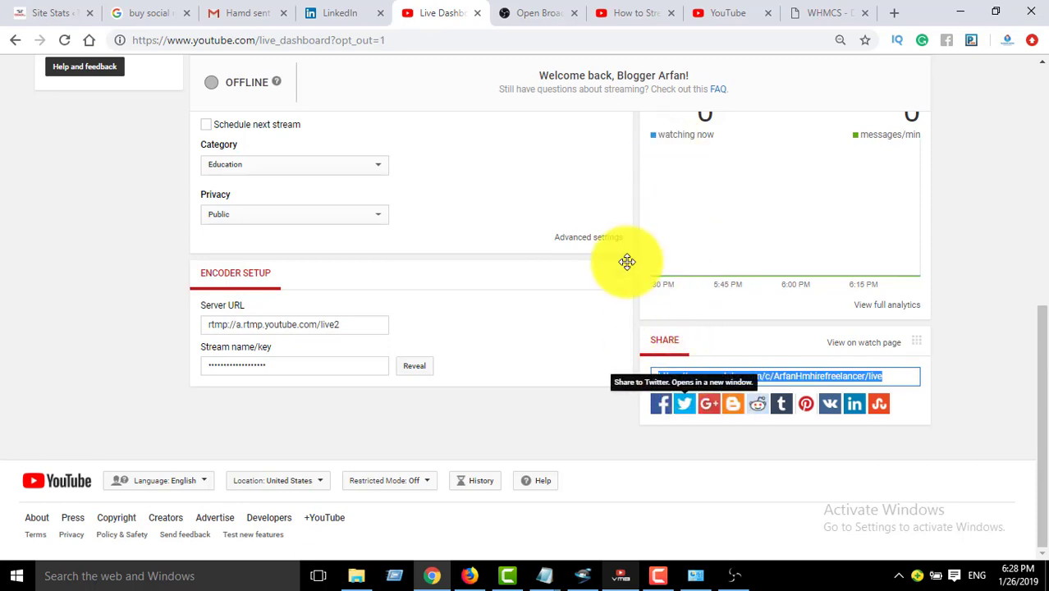
scroll(627, 263, "up", 3)
scroll(432, 101, "up", 3)
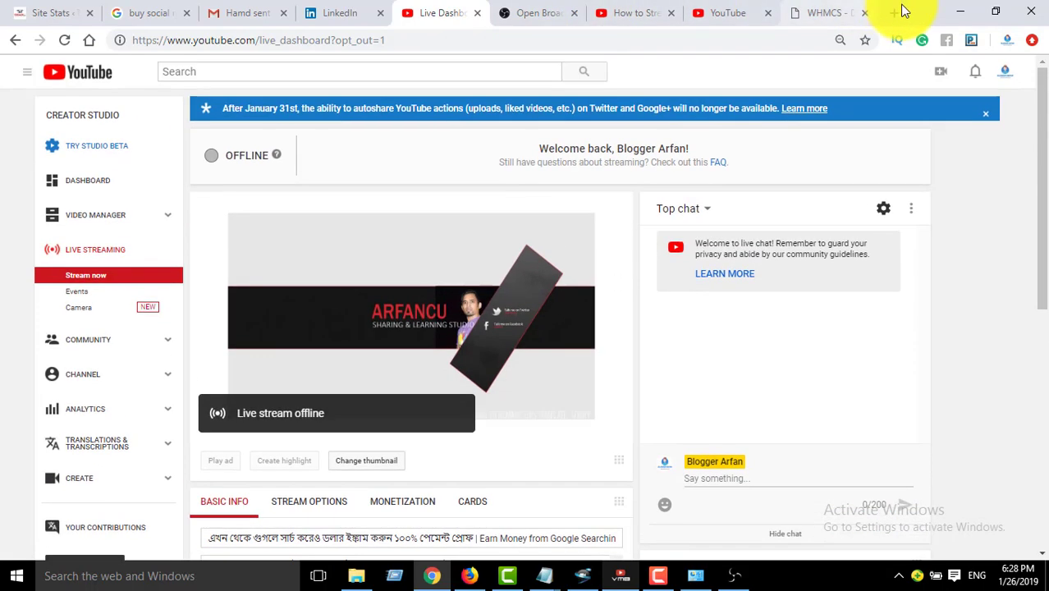
Step: Open the copied live stream link in a new browser tab and place that tab just before the Live Dashboard tab
left_click(894, 13)
right_click(620, 48)
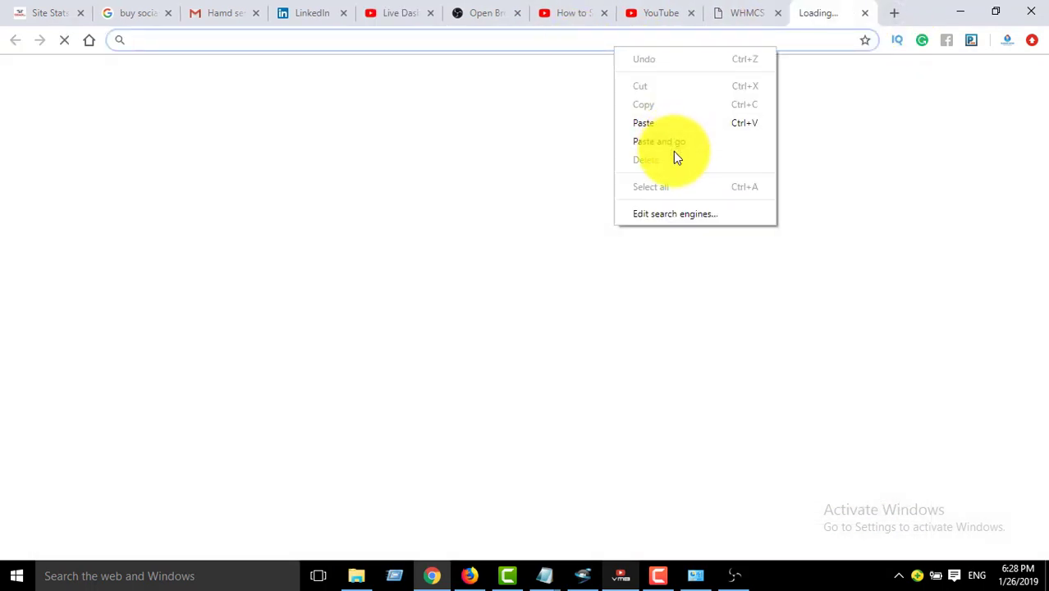
left_click(673, 148)
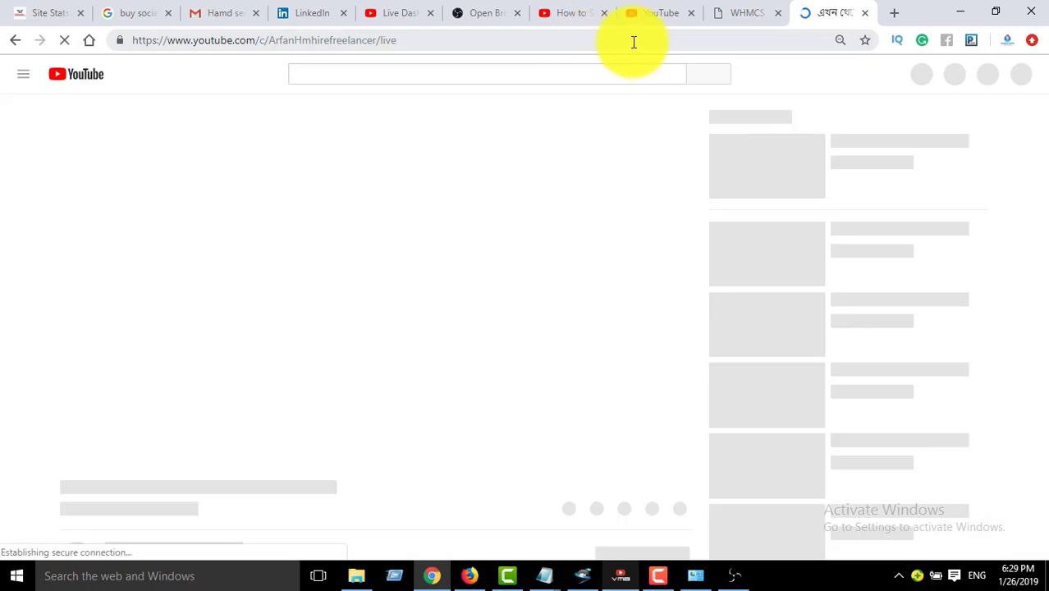
left_click_drag(843, 9, 437, 10)
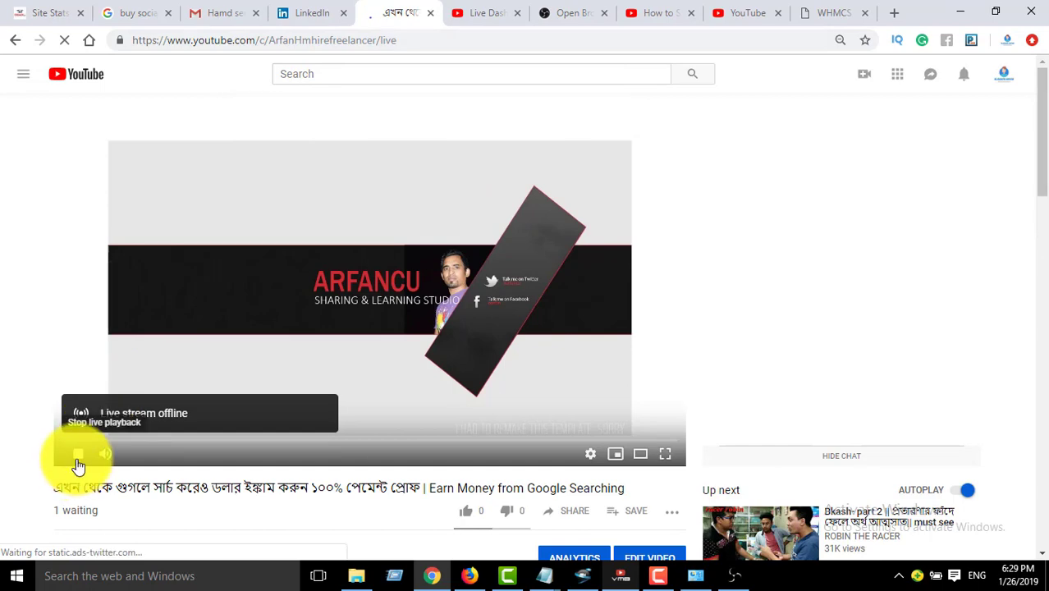
Step: Close the LinkedIn tab and return to the stream's basic info on the YouTube live dashboard
left_click(306, 15)
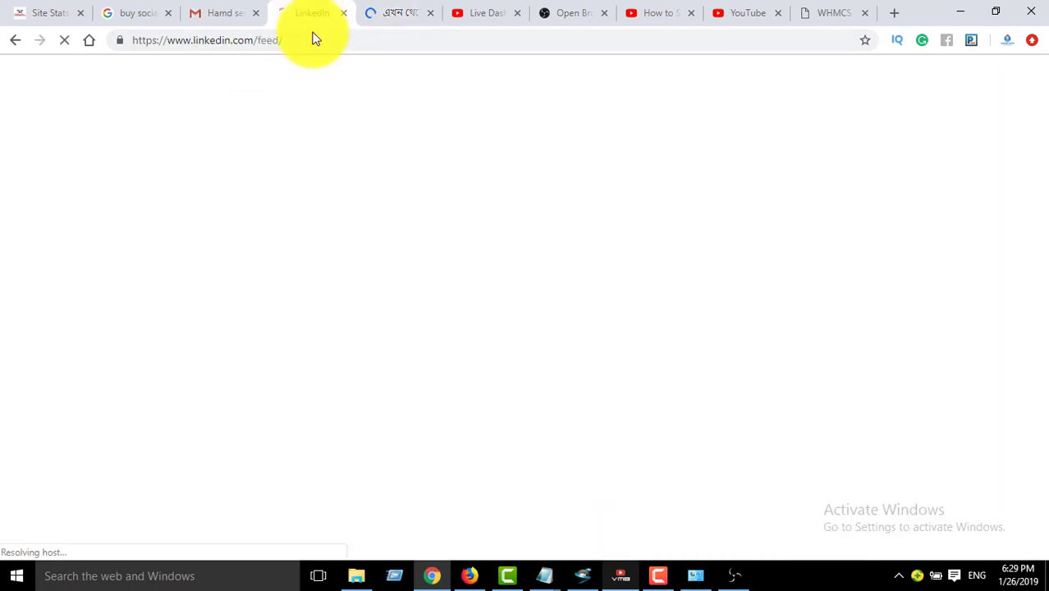
left_click(401, 15)
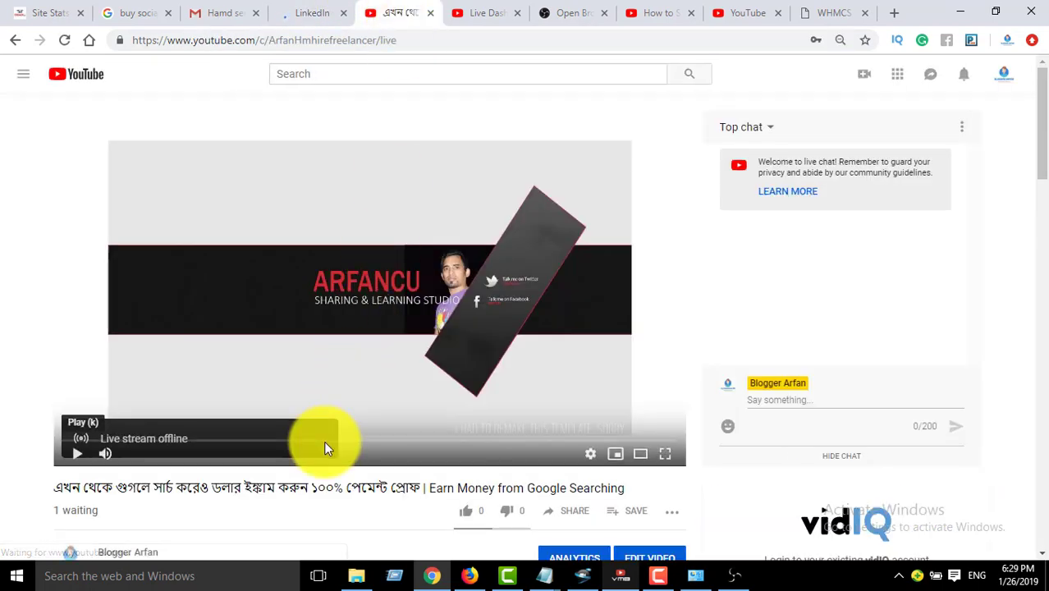
scroll(394, 484, "down", 2)
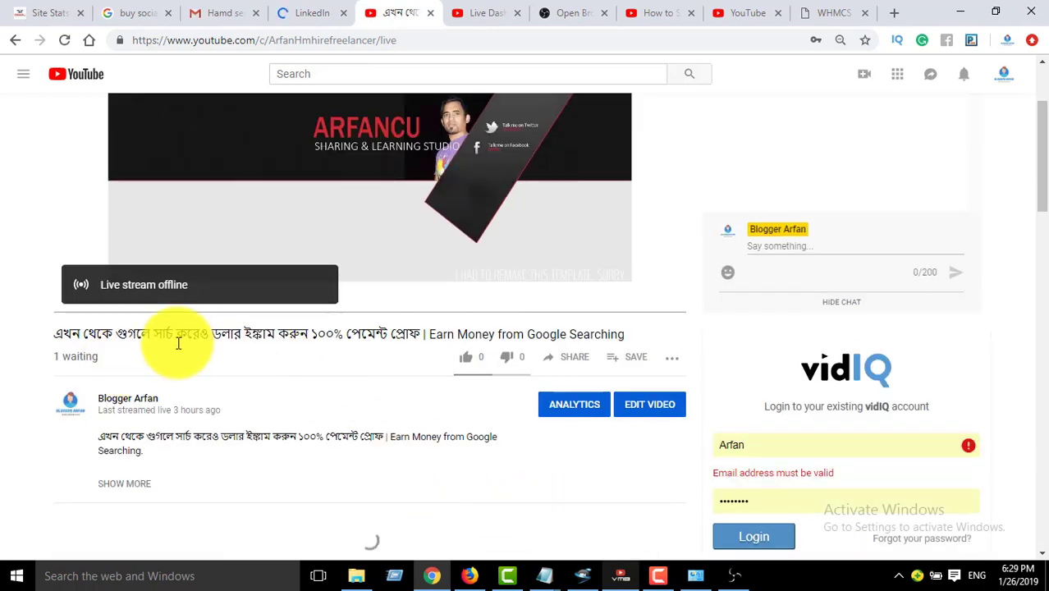
left_click(310, 11)
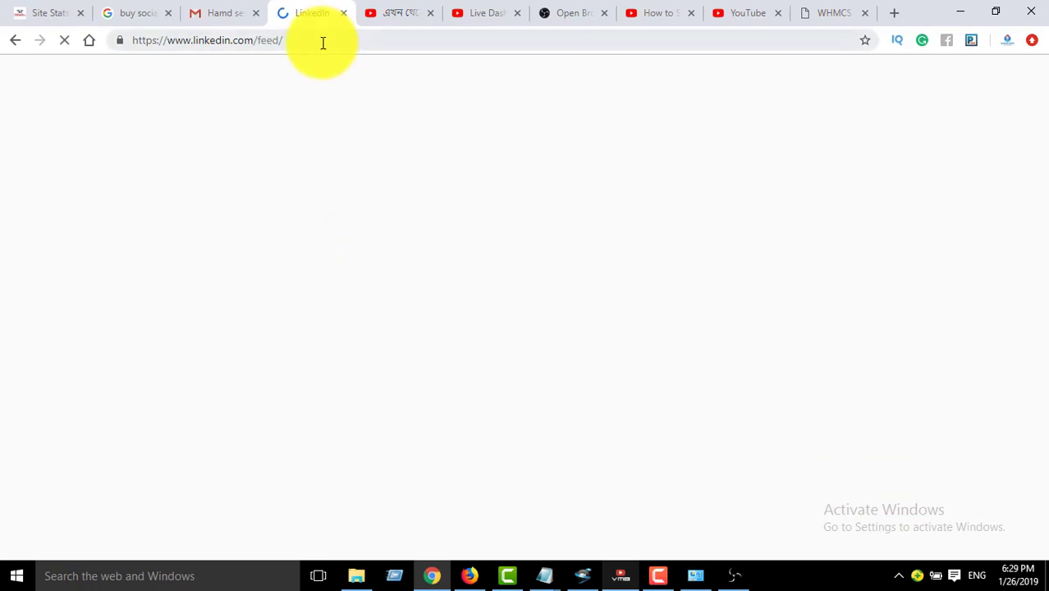
left_click(343, 14)
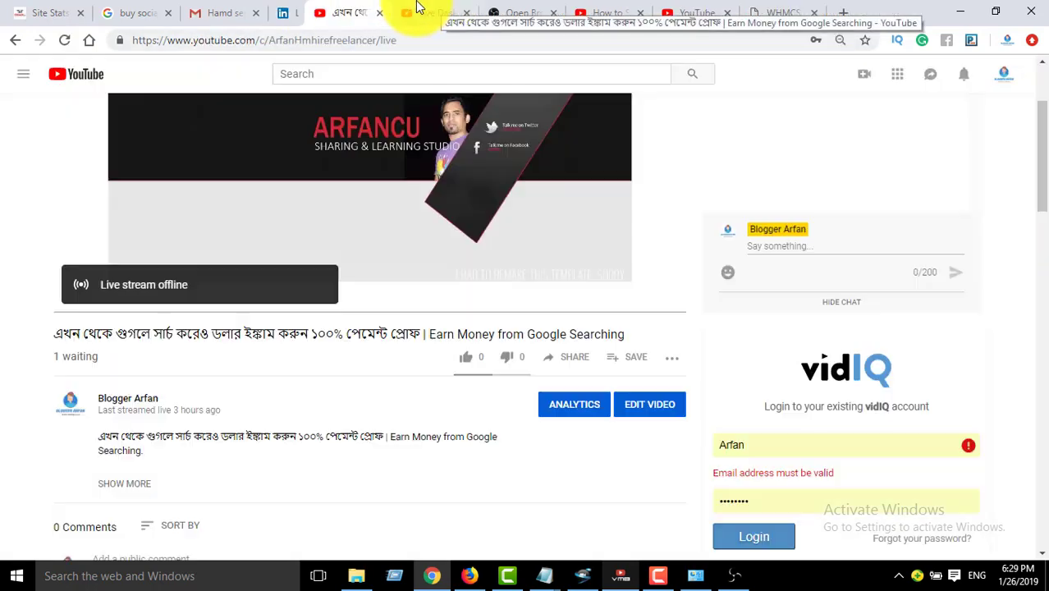
left_click(408, 11)
scroll(376, 407, "down", 2)
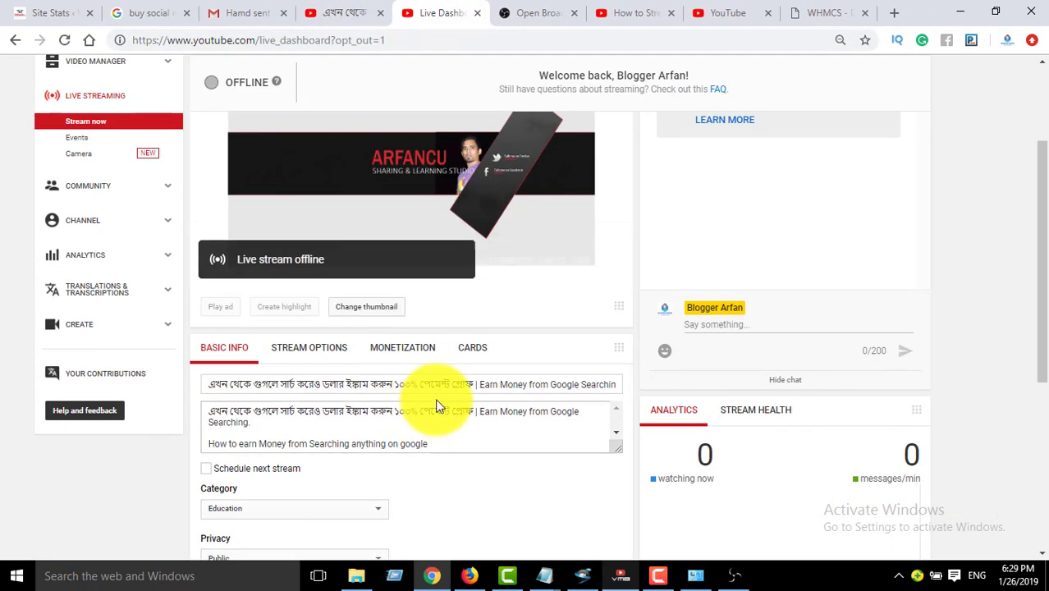
Step: Replace the stream title with "Live From" plus the channel name, and select the existing description text for replacement
triple_click(490, 386)
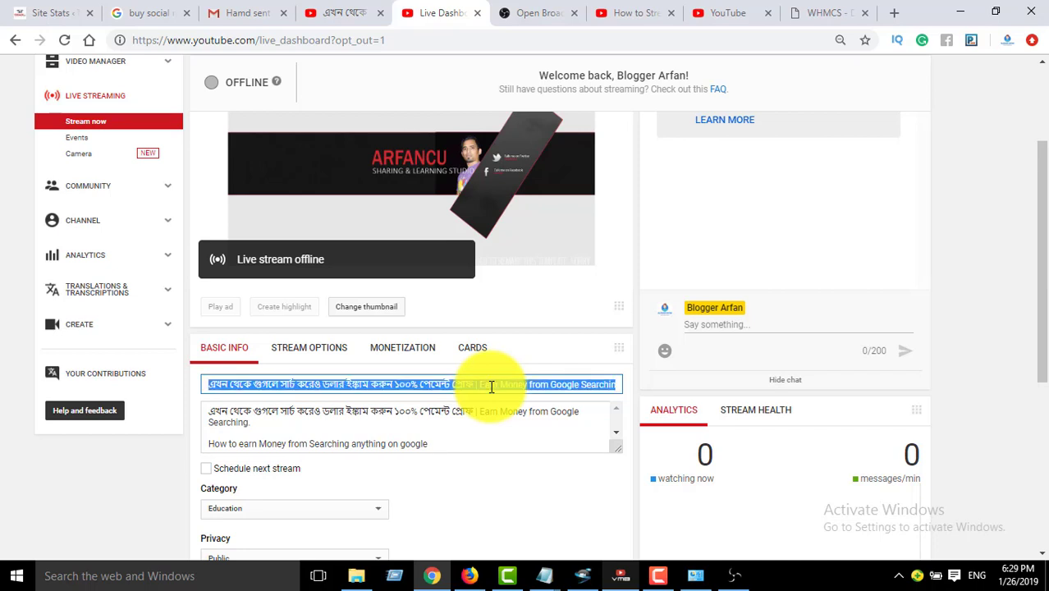
type("Live From Blogger Arfan")
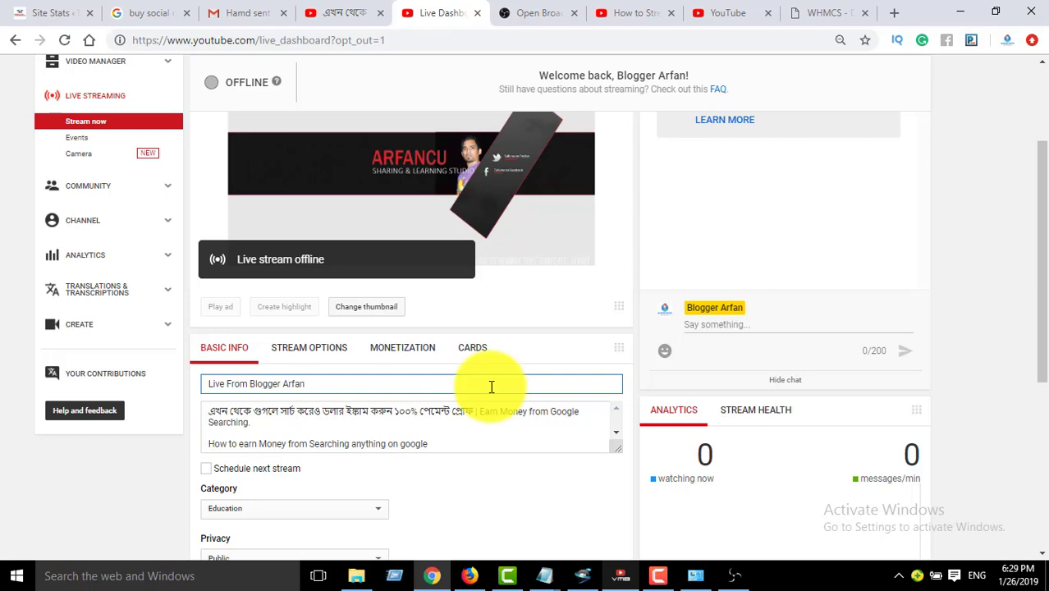
scroll(491, 386, "down", 3)
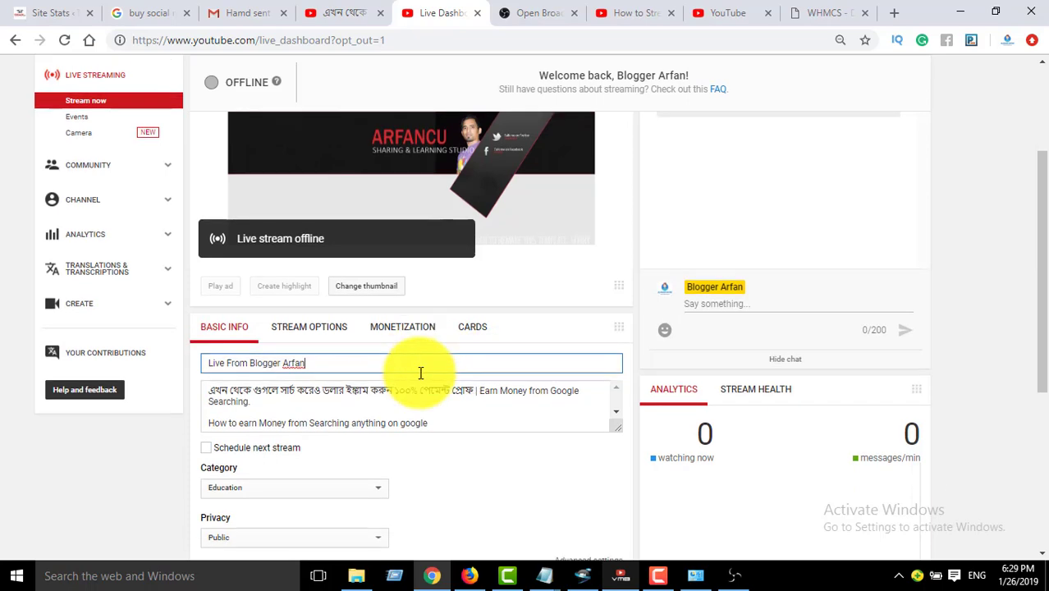
scroll(363, 365, "up", 3)
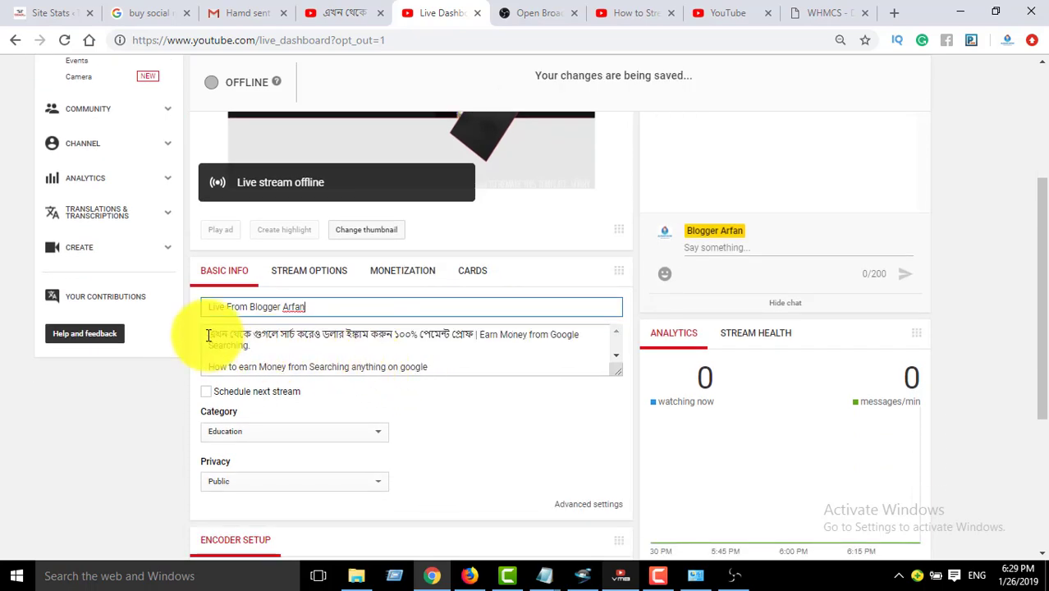
left_click_drag(207, 332, 462, 387)
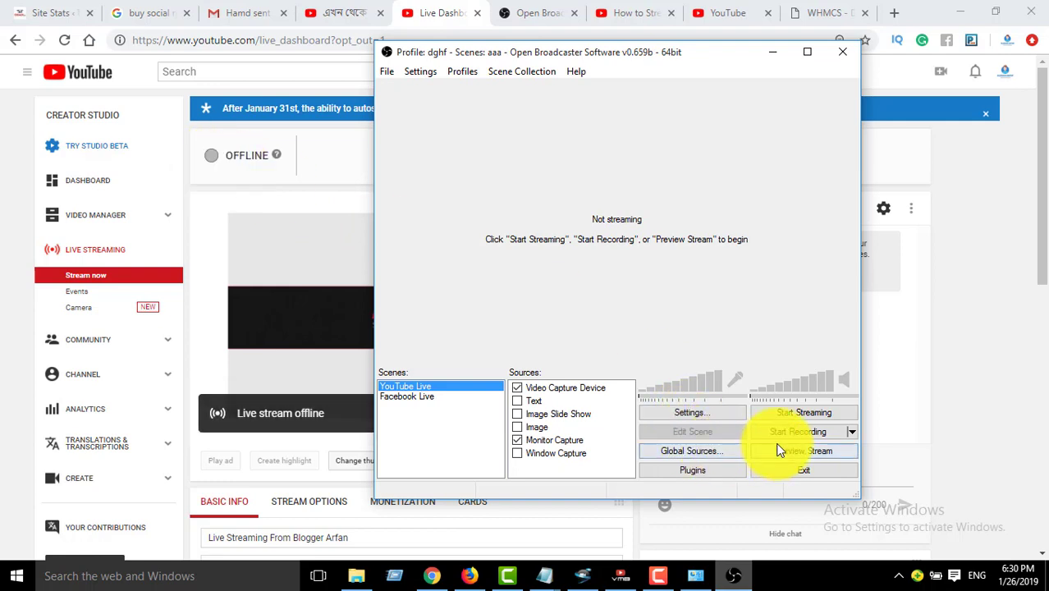
Step: Start streaming the YouTube Live scene and minimise OBS once the broadcast is live
left_click(802, 411)
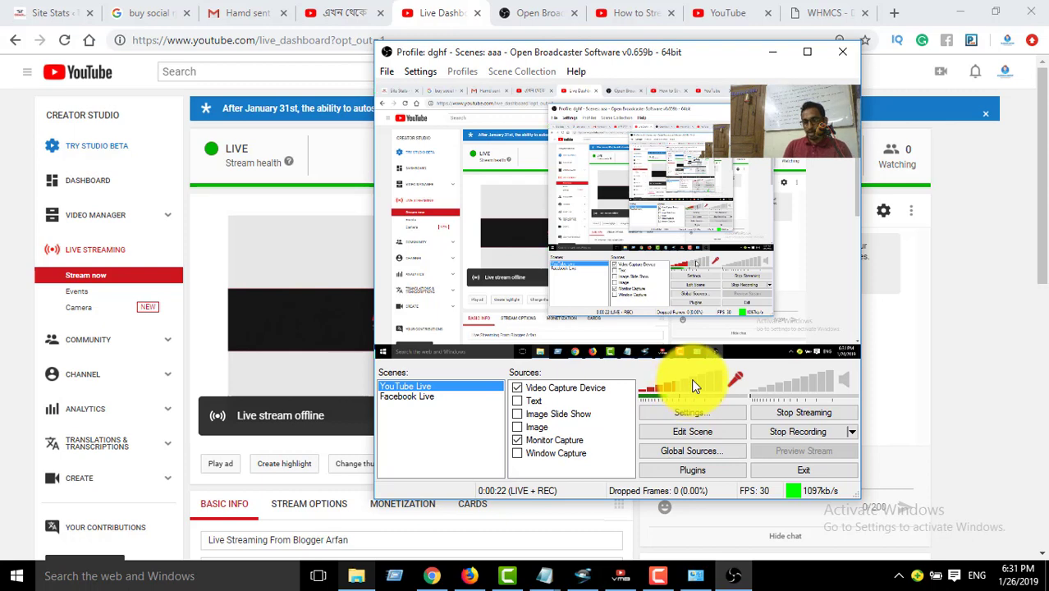
left_click(771, 53)
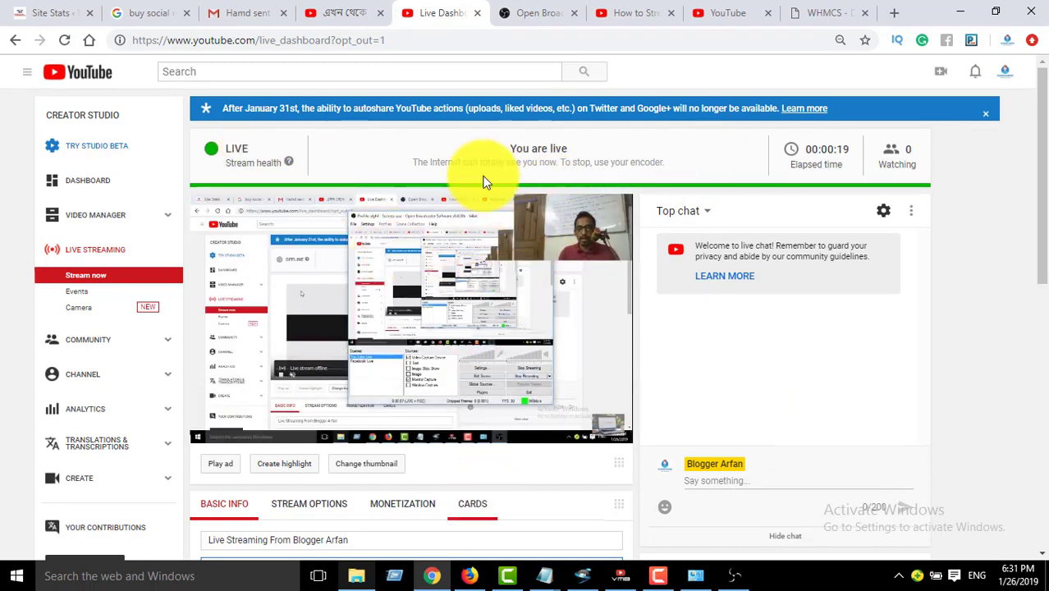
Step: Switch to the live watch page in Firefox, play the stream and pause it after a short check
left_click(700, 12)
key("alt+Tab")
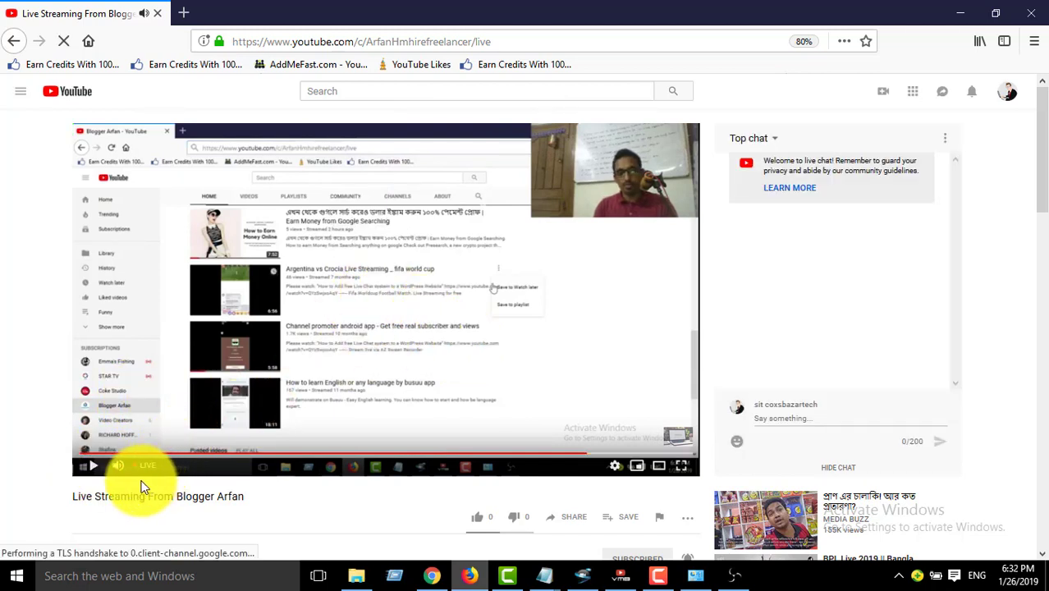
left_click(93, 465)
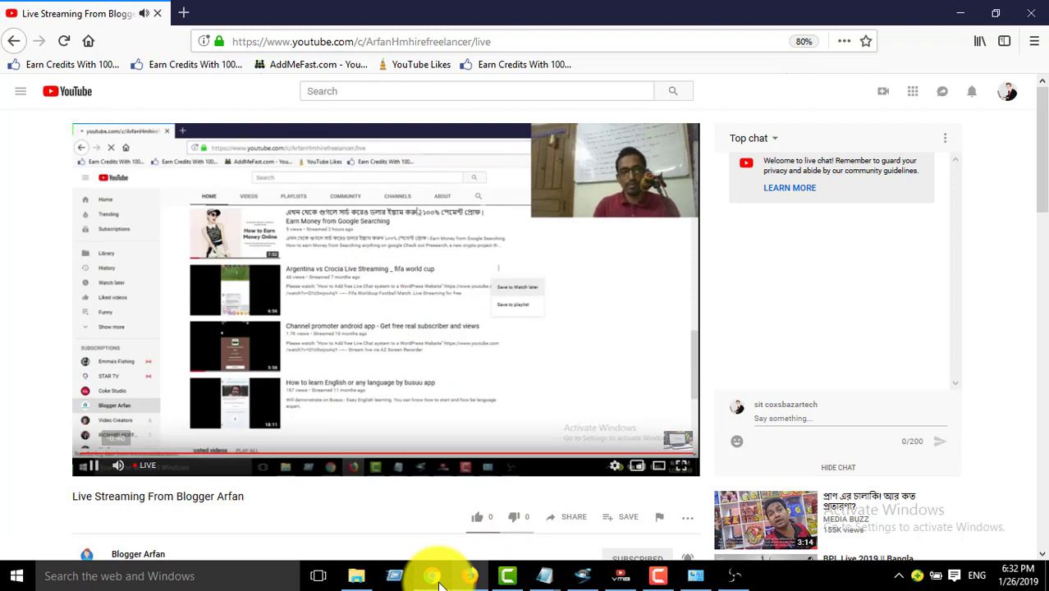
left_click(93, 467)
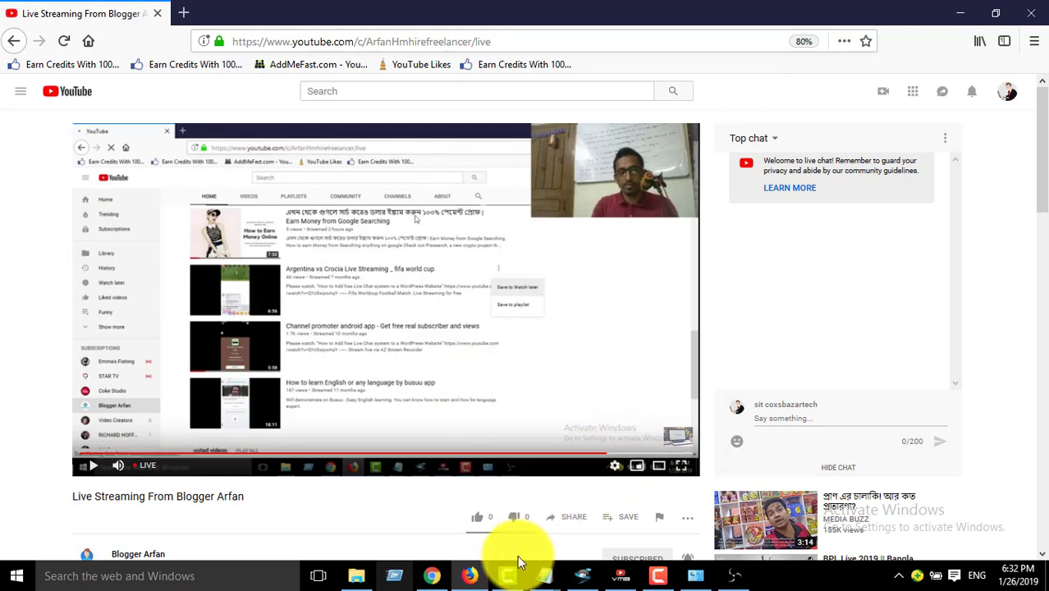
Step: Bring OBS back, review the Advanced video encoding settings and close the settings without changing them
left_click(733, 576)
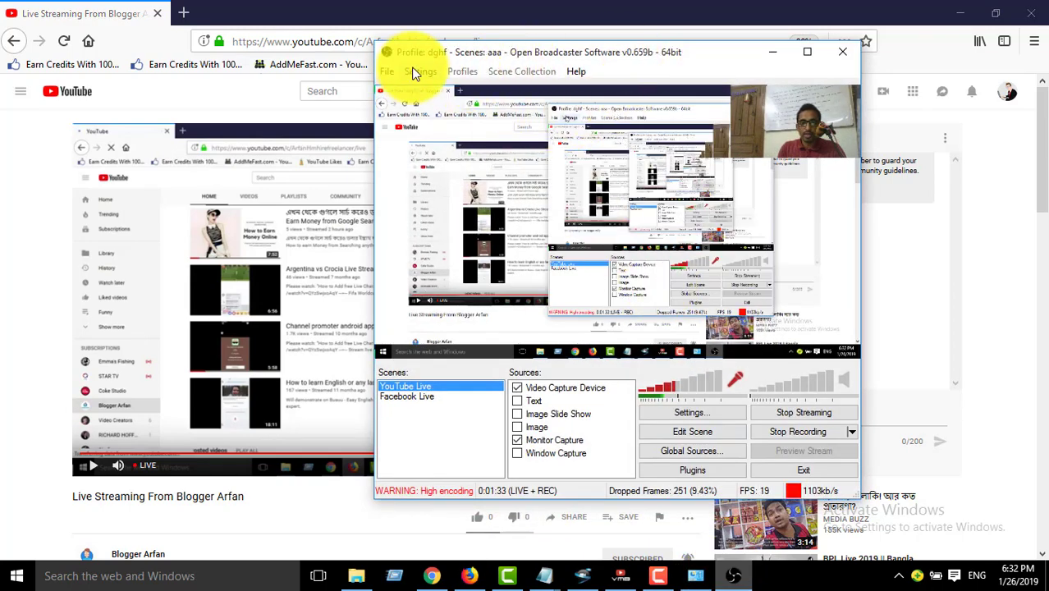
left_click(694, 414)
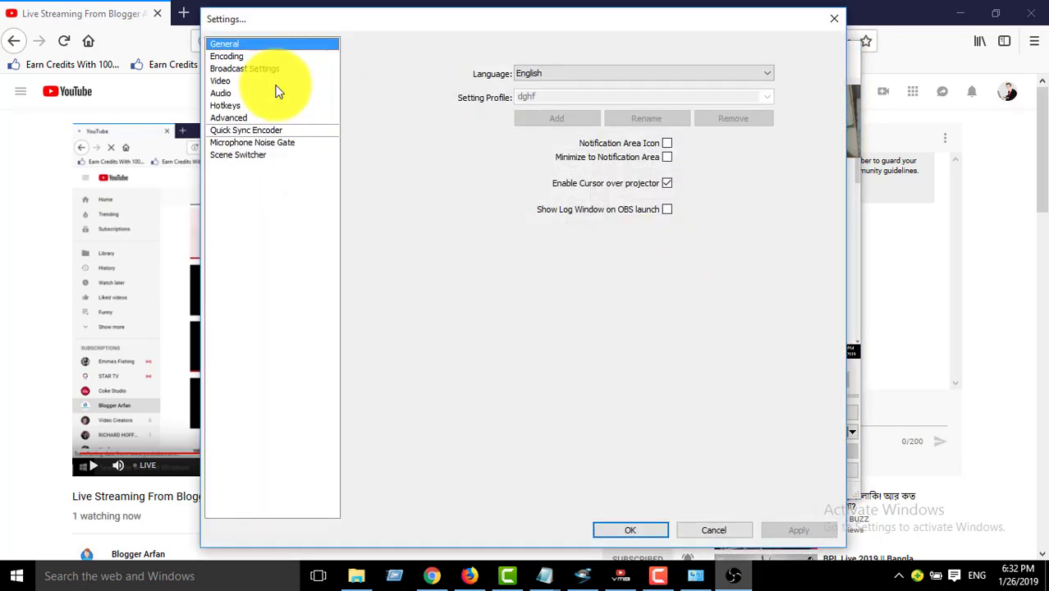
left_click(256, 58)
left_click(256, 67)
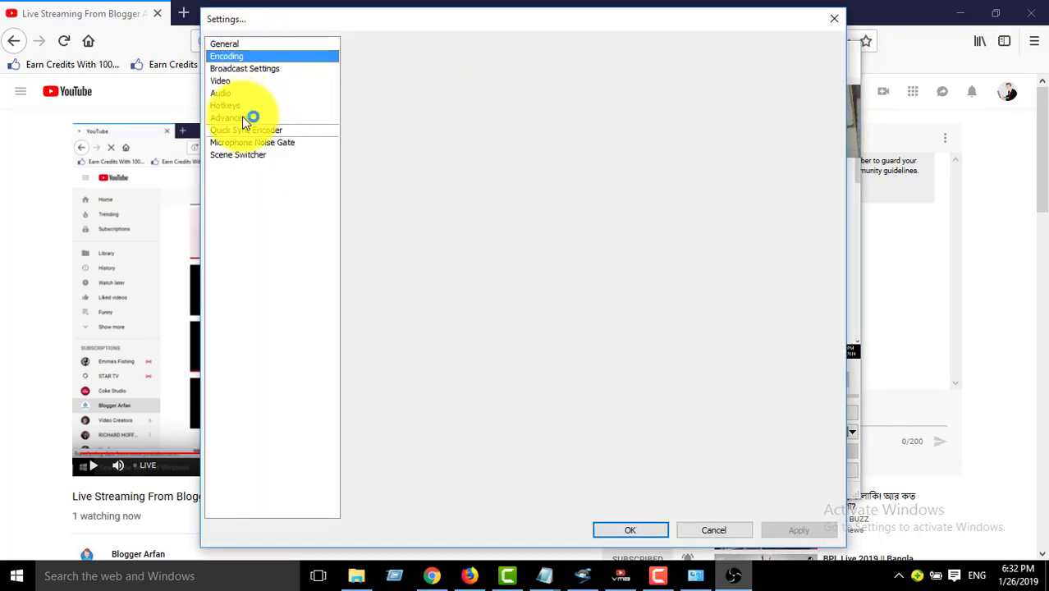
left_click(242, 115)
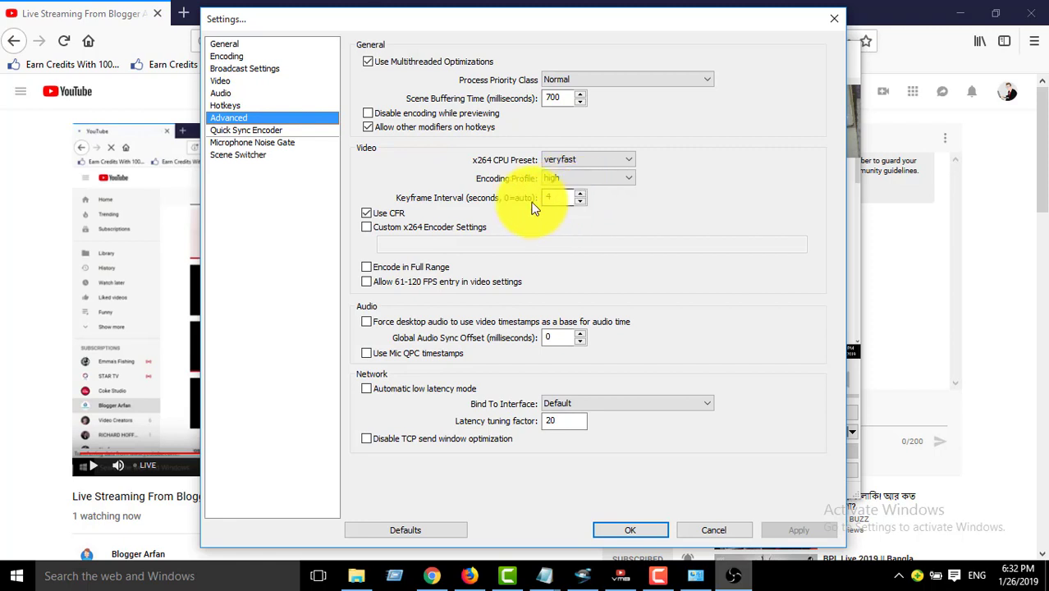
left_click(621, 529)
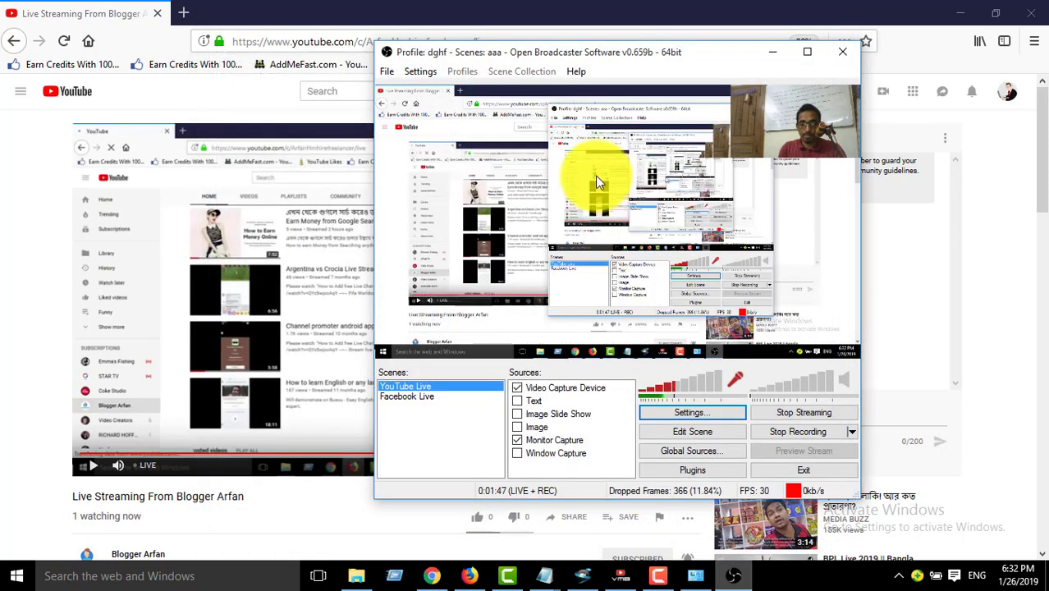
Step: Reload the live watch page in Firefox, stop the stream in OBS and minimise OBS
left_click(255, 124)
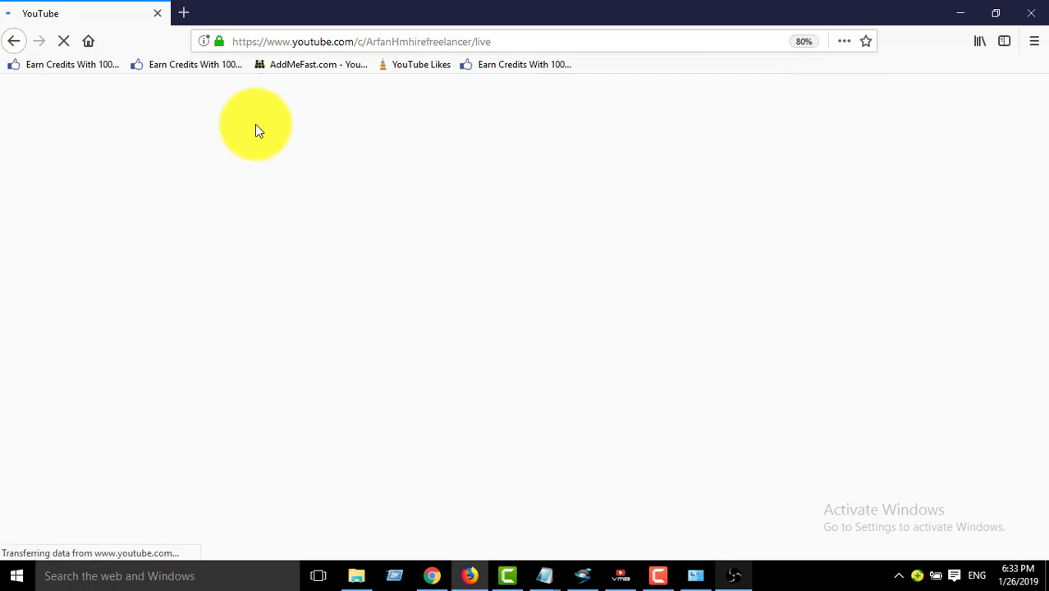
left_click(732, 578)
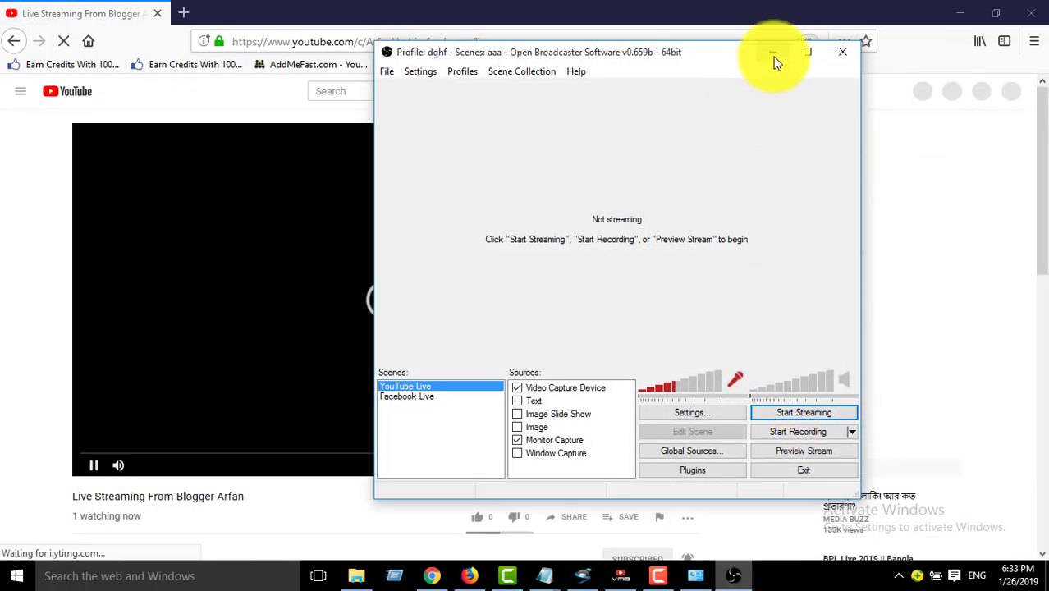
left_click(772, 52)
Step: Pause the playback on the Firefox watch page and check the stream status on Chrome's YouTube live dashboard
left_click(431, 576)
left_click(470, 576)
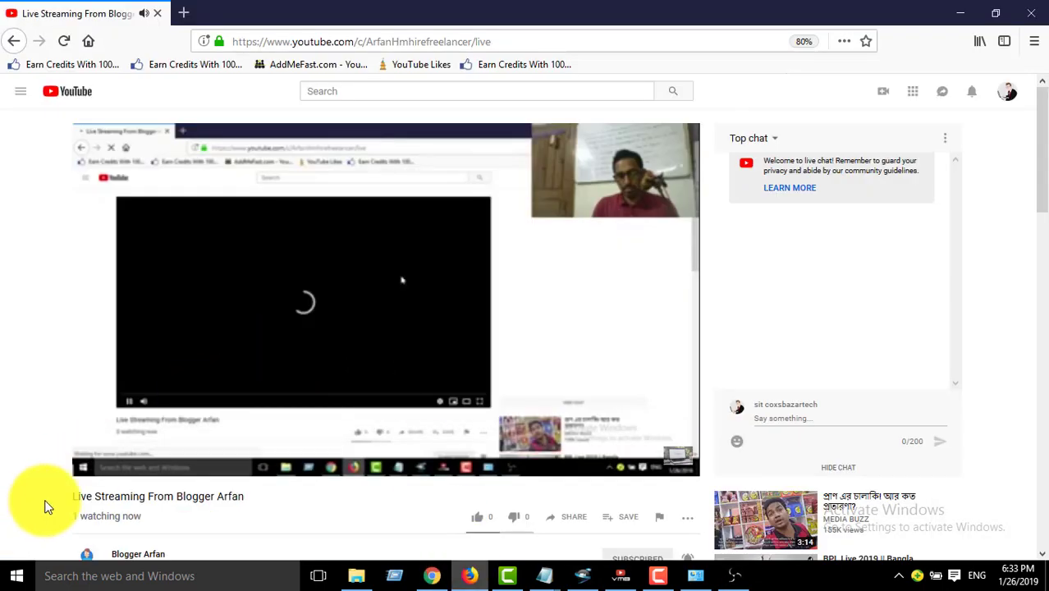
left_click(94, 465)
left_click(431, 575)
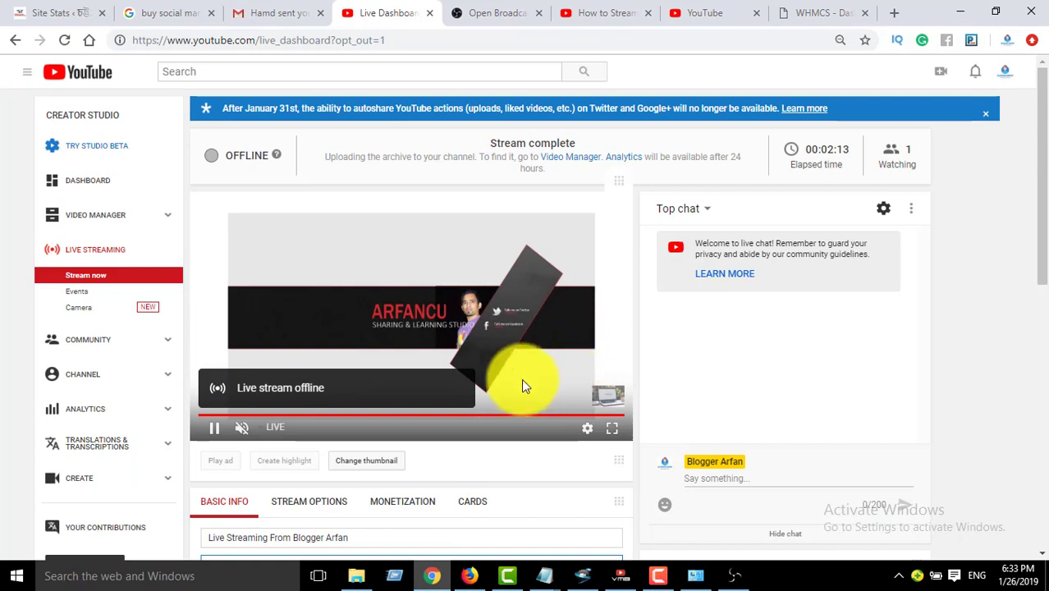
Step: Look up the recording file path in the OBS Broadcast Settings
left_click(355, 577)
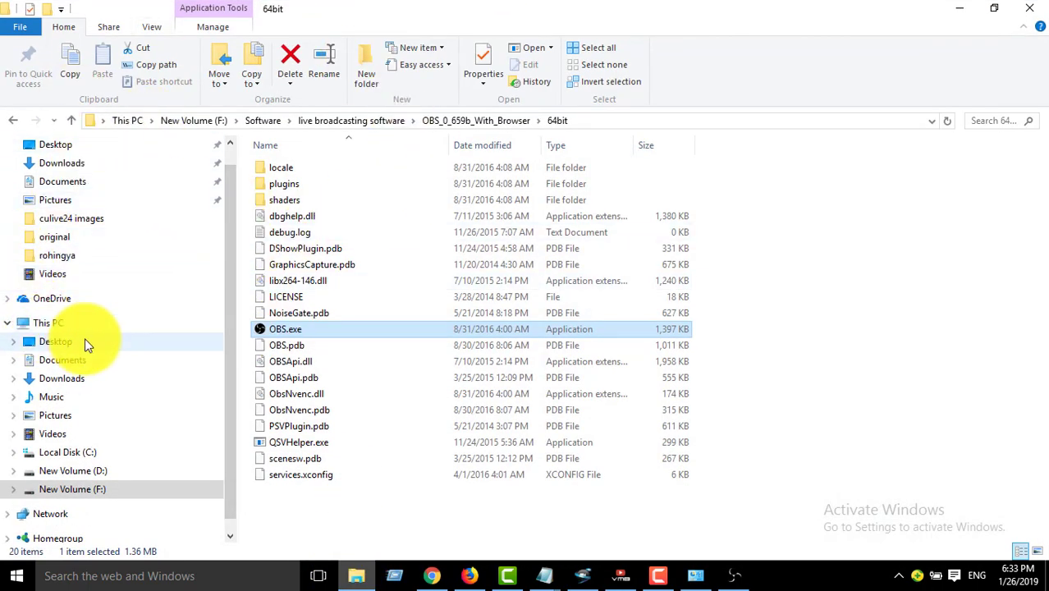
left_click(736, 576)
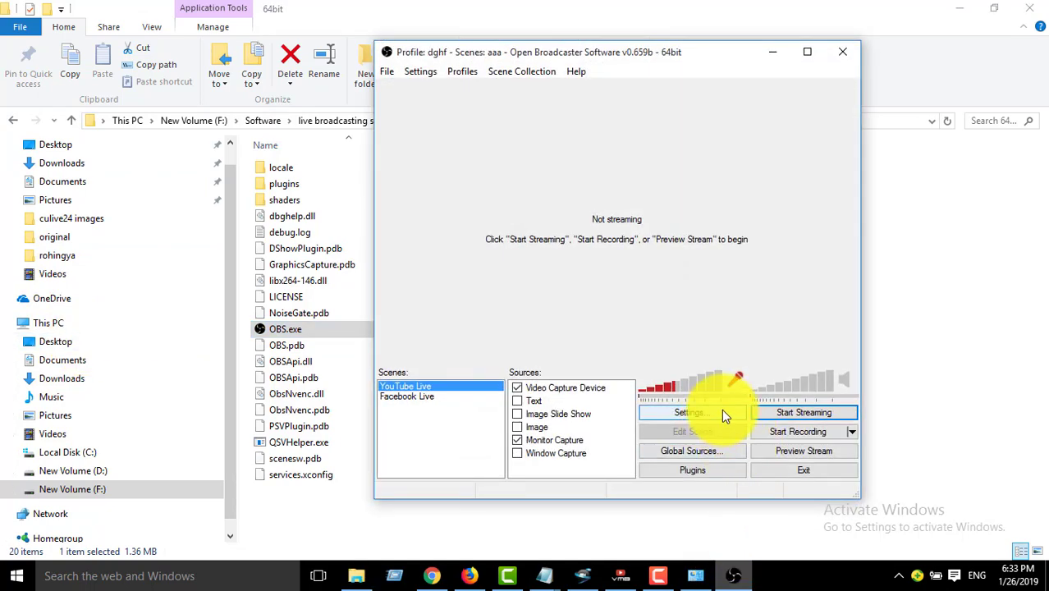
left_click(722, 410)
left_click(251, 68)
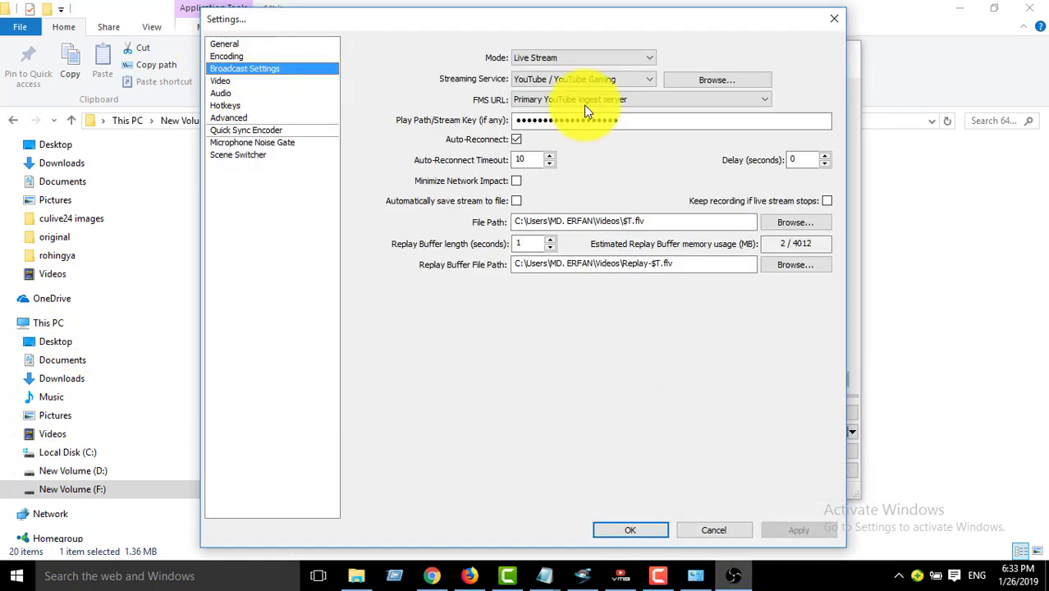
mouse_move(534, 222)
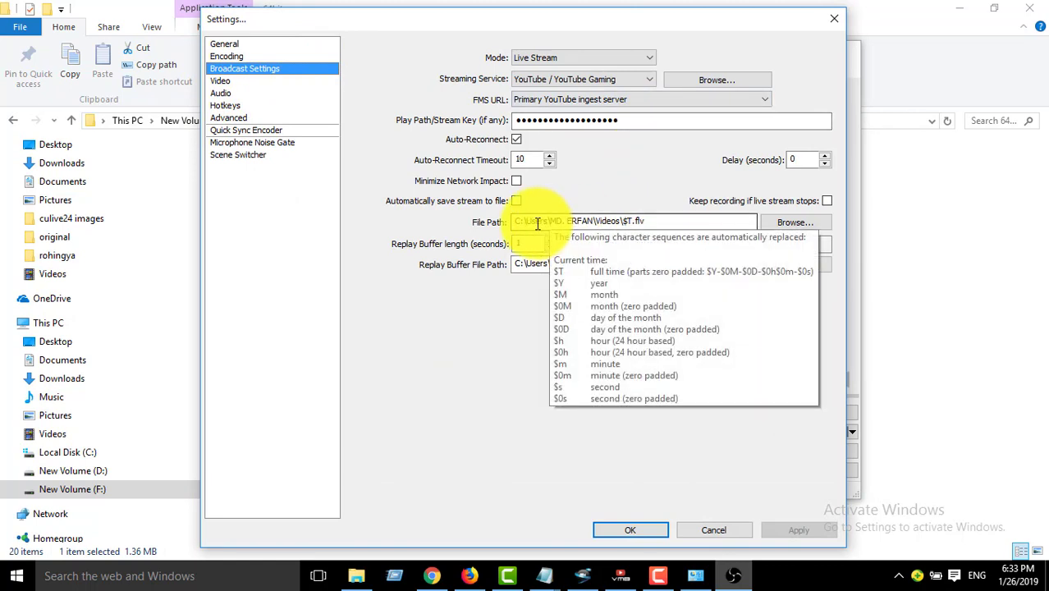
Step: In File Explorer, go to the user's Videos folder under C:\Users, moving the OBS settings window out of the way
left_click(356, 575)
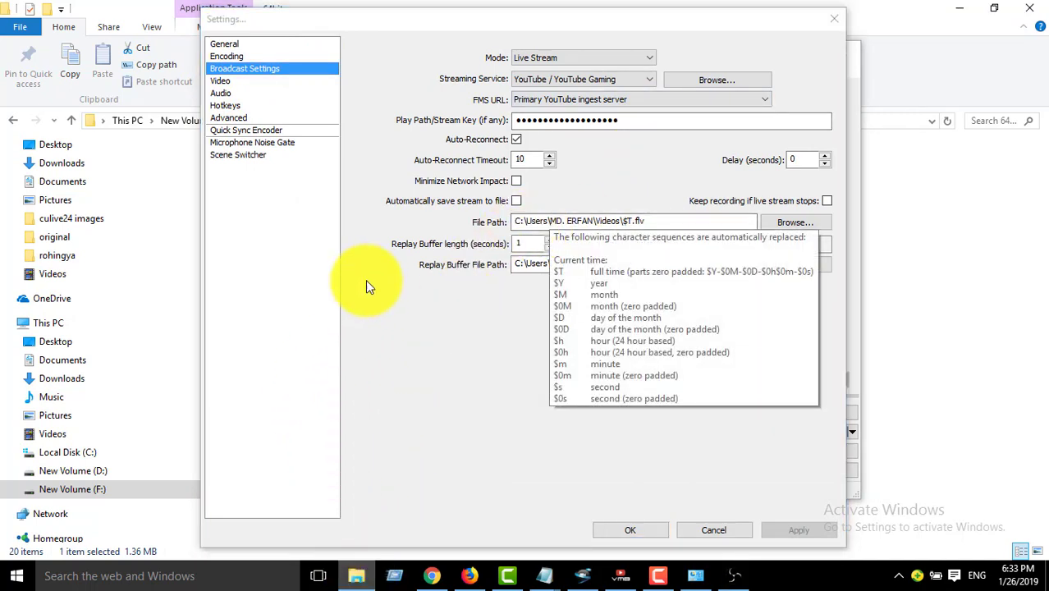
left_click(92, 452)
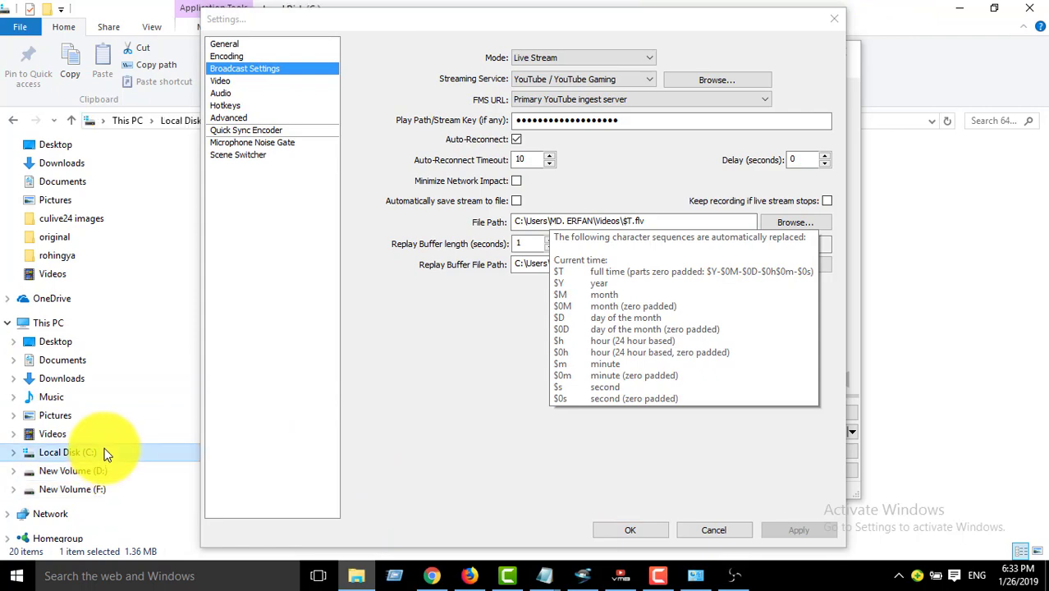
left_click_drag(481, 11, 564, 182)
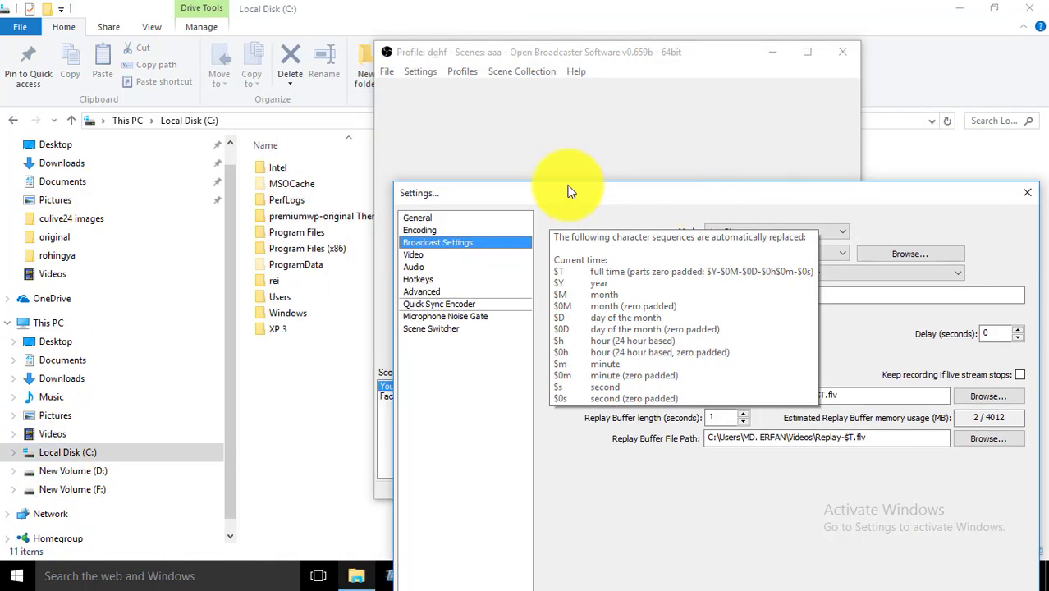
double_click(279, 297)
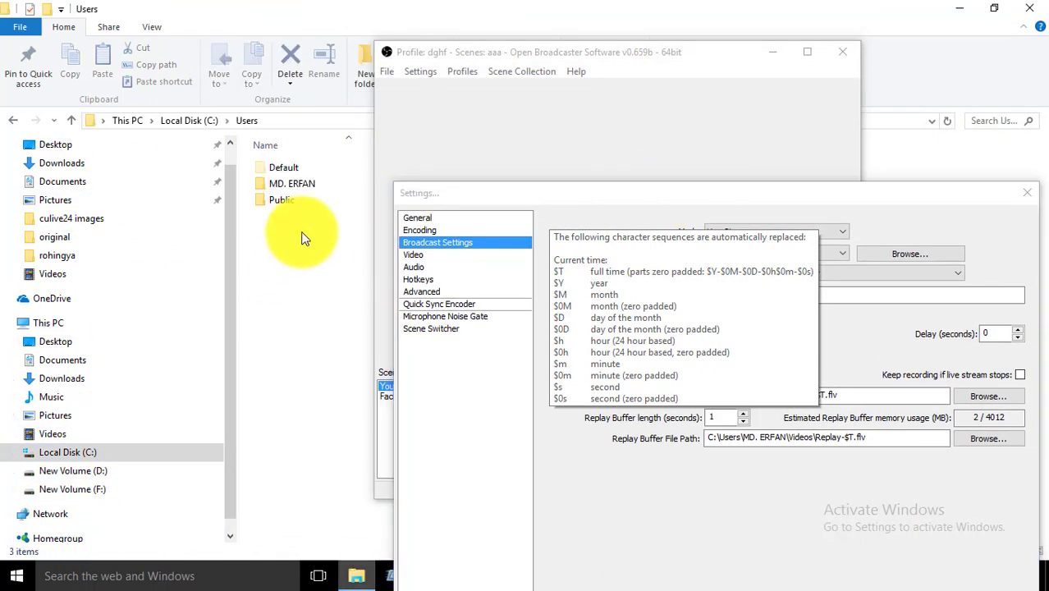
double_click(305, 184)
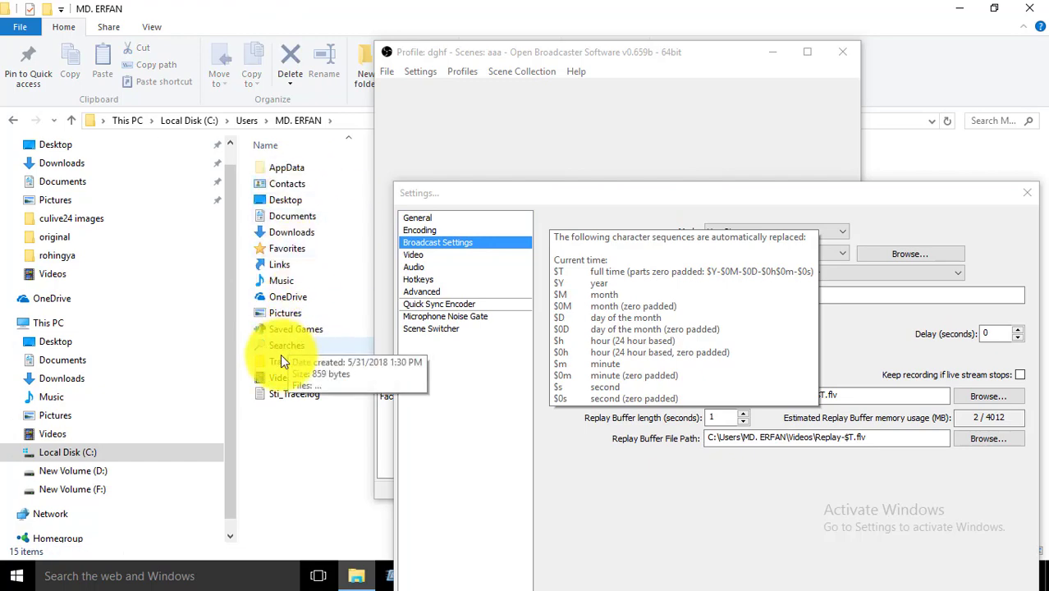
double_click(280, 376)
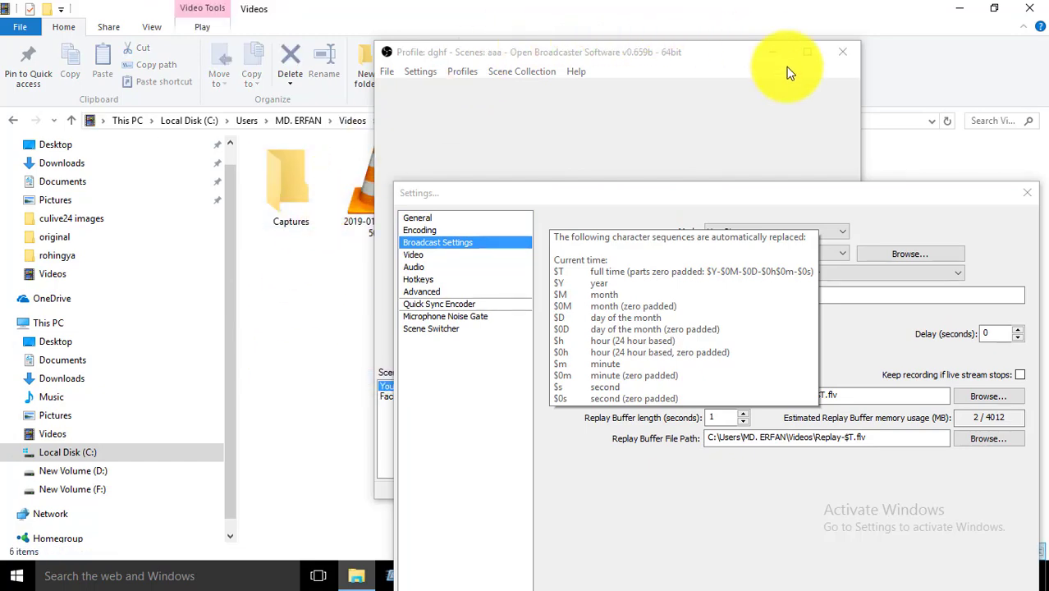
Step: Recheck the recording file path in the Broadcast Settings, close the settings and minimise OBS
left_click_drag(897, 195, 659, 153)
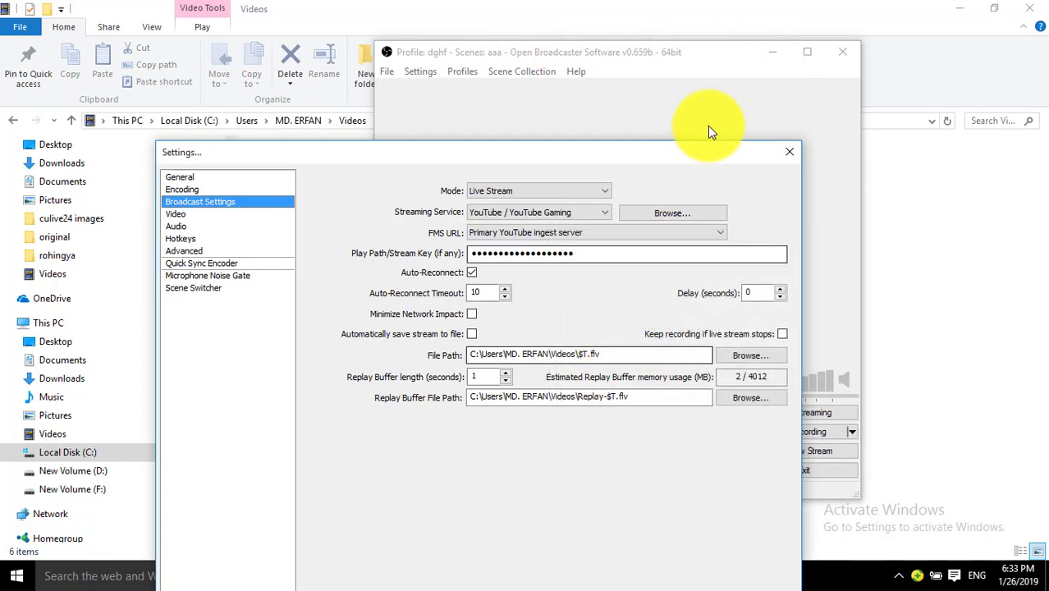
right_click(602, 354)
left_click(756, 175)
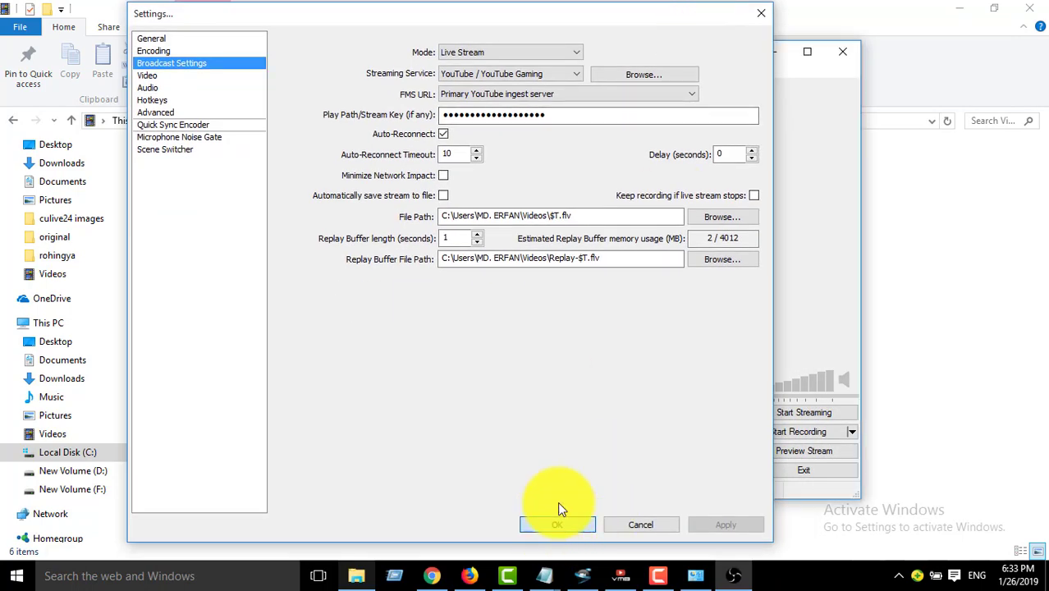
left_click(555, 521)
left_click(772, 52)
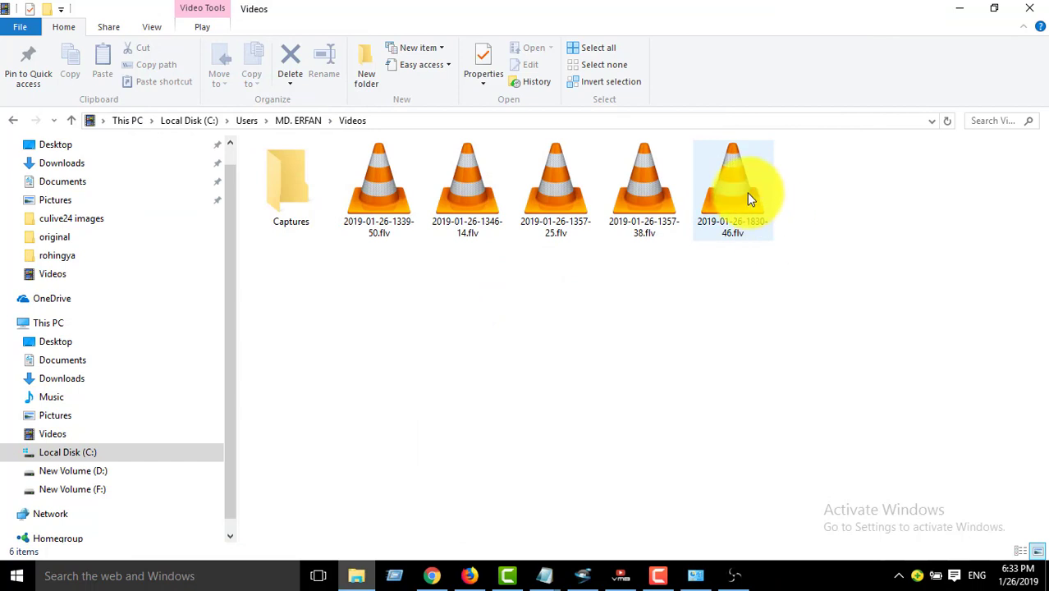
left_click(746, 193)
right_click(747, 193)
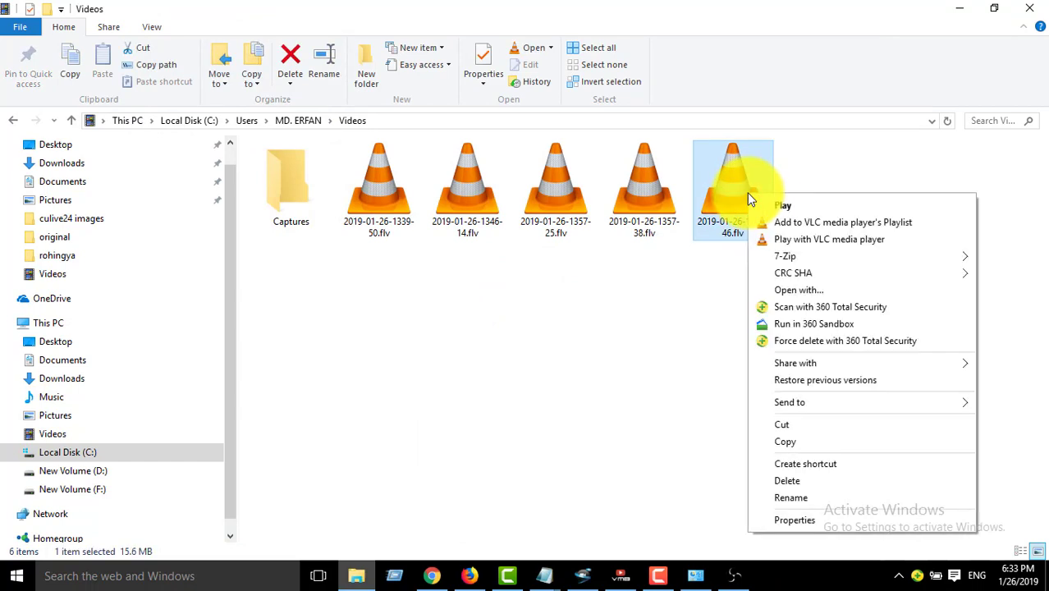
left_click(796, 522)
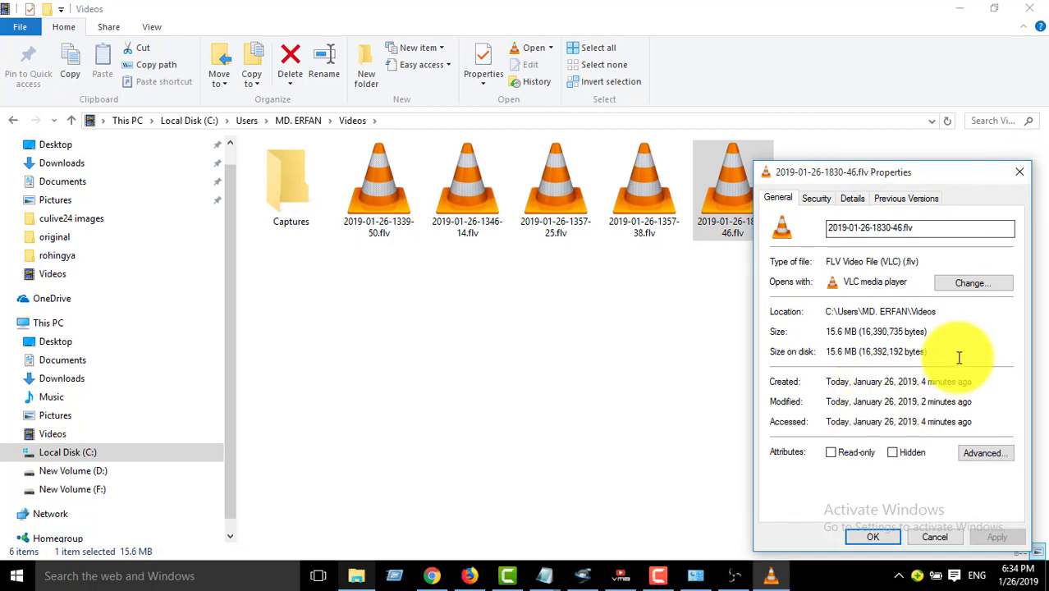
left_click(1019, 172)
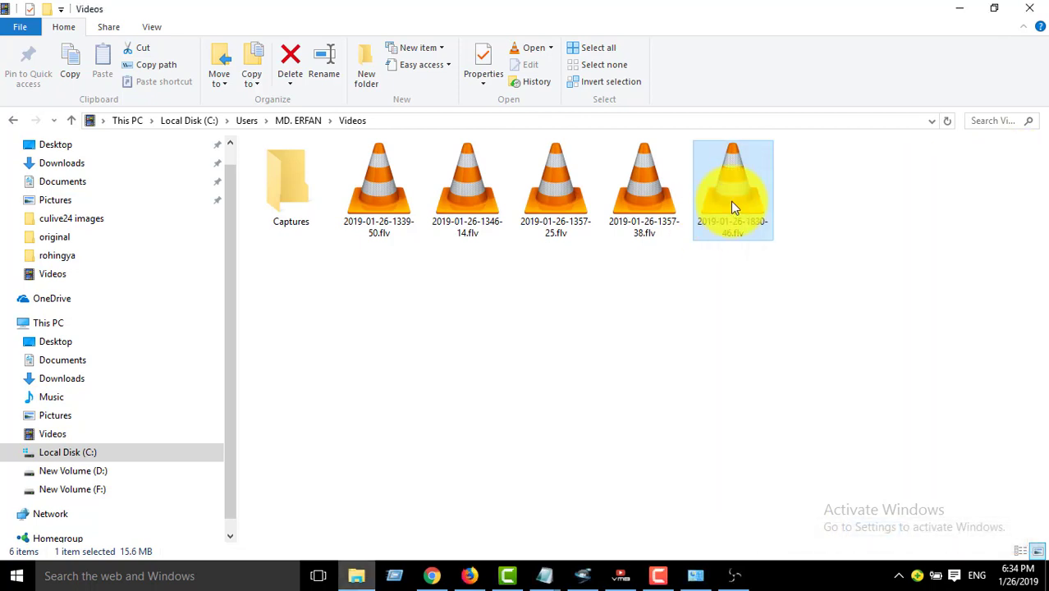
right_click(731, 201)
left_click(772, 215)
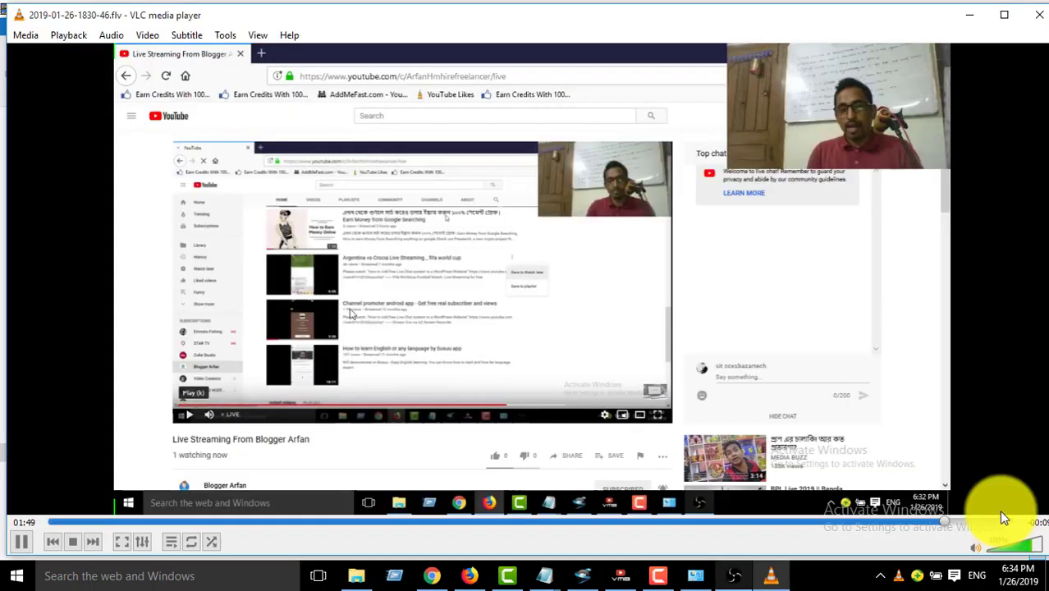
left_click(996, 522)
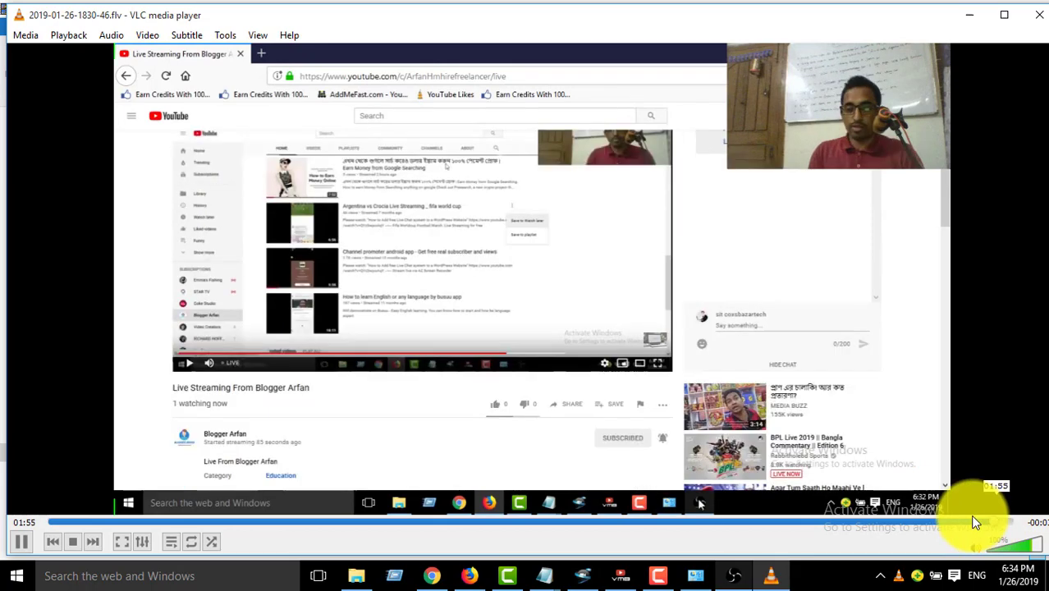
left_click(143, 522)
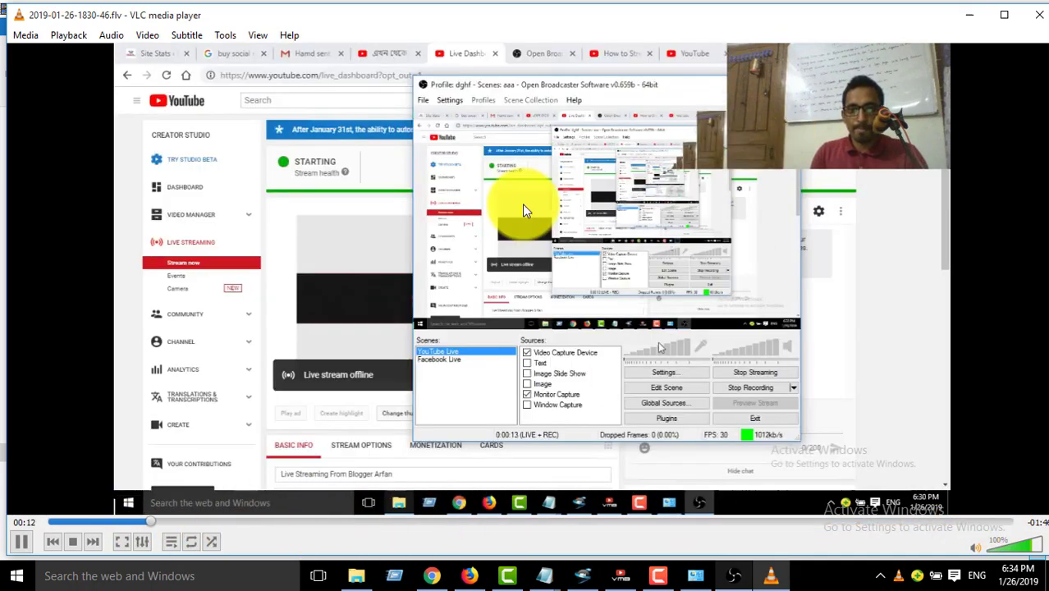
left_click(1038, 15)
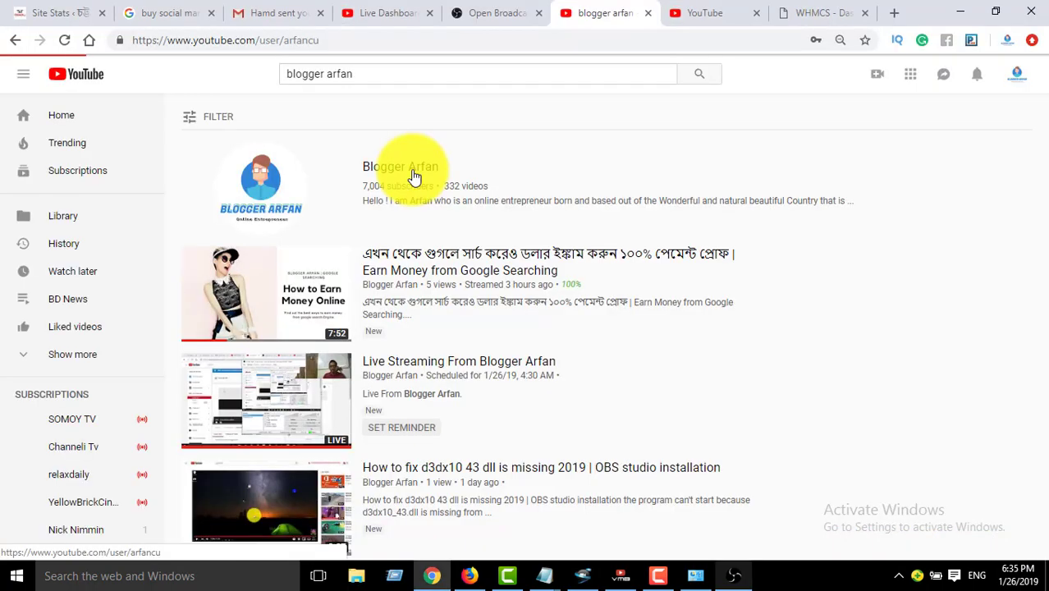